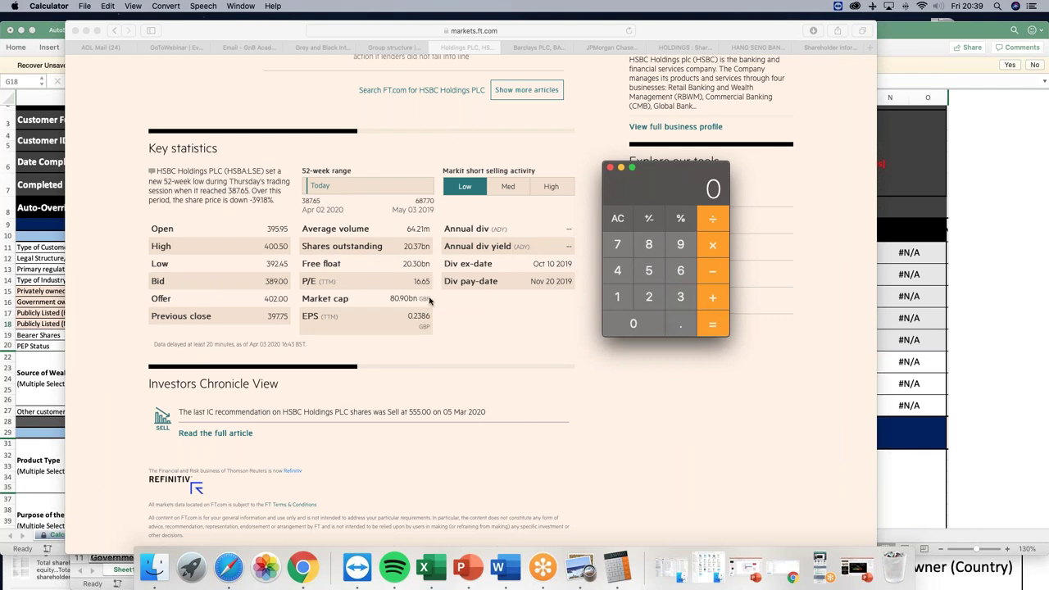
Divide the free float of 20.30 by the shares outstanding of 20.37 on the calculator.
left_click(647, 298)
left_click(633, 323)
left_click(685, 323)
left_click(686, 303)
left_click(646, 326)
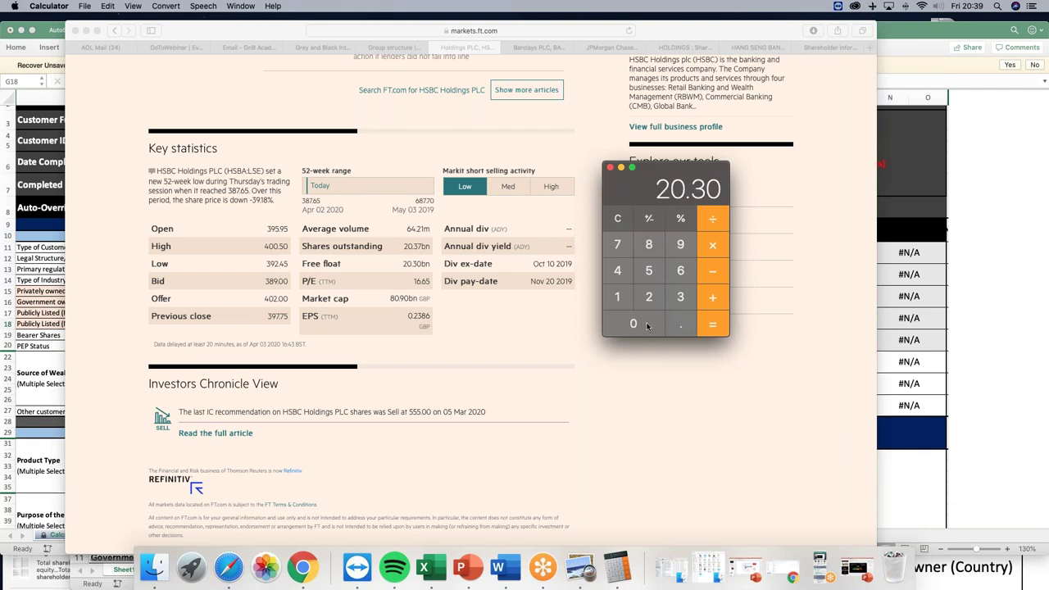
left_click(713, 219)
left_click(649, 298)
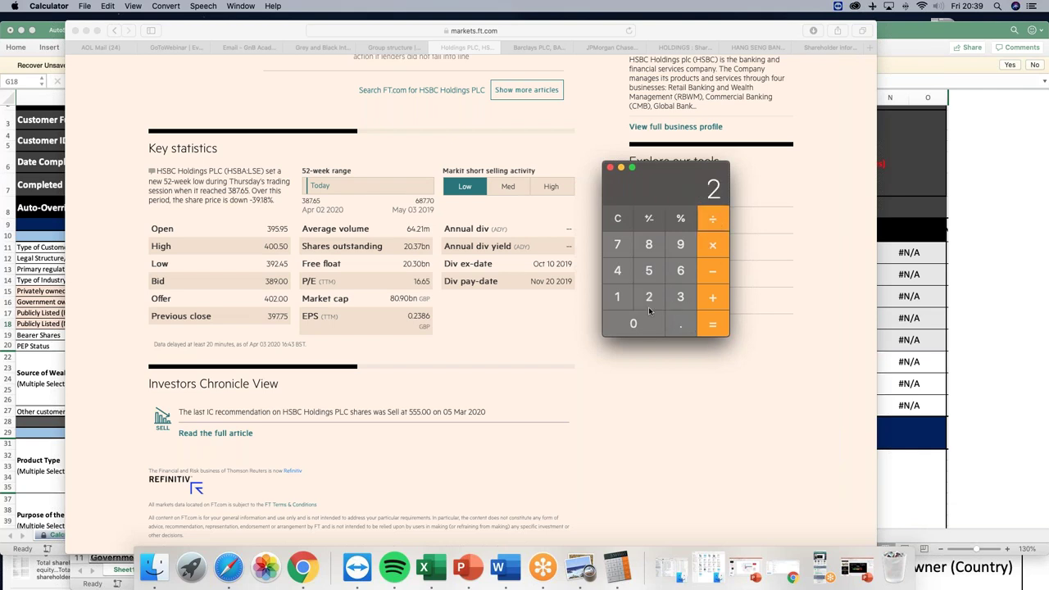
left_click(640, 326)
left_click(683, 325)
left_click(680, 296)
left_click(618, 245)
left_click(712, 325)
Multiply the free-float ratio by 100 to express it as a percentage.
left_click(712, 244)
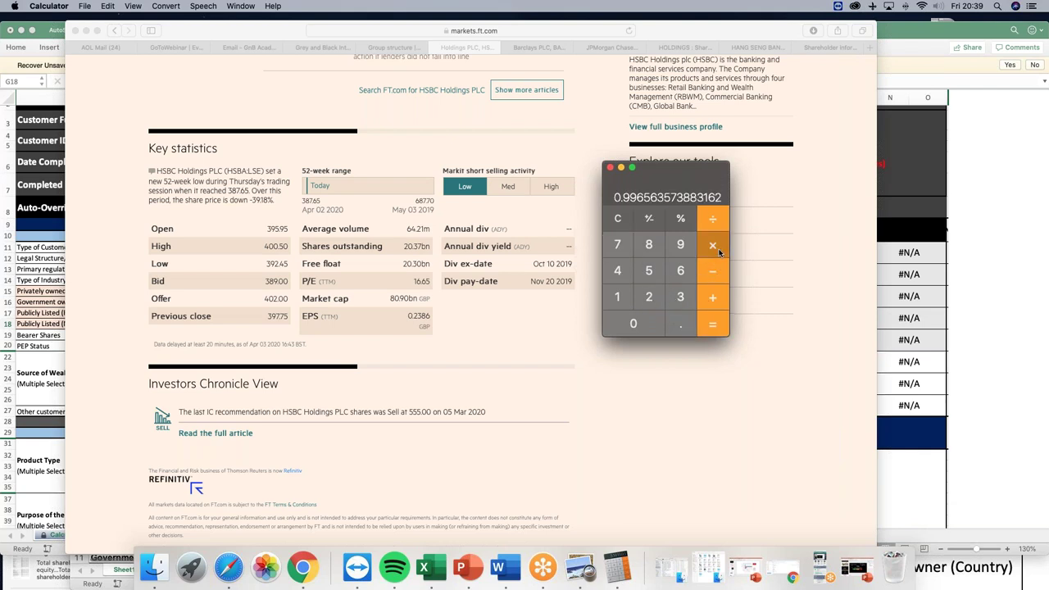
left_click(618, 297)
left_click(628, 323)
left_click(628, 323)
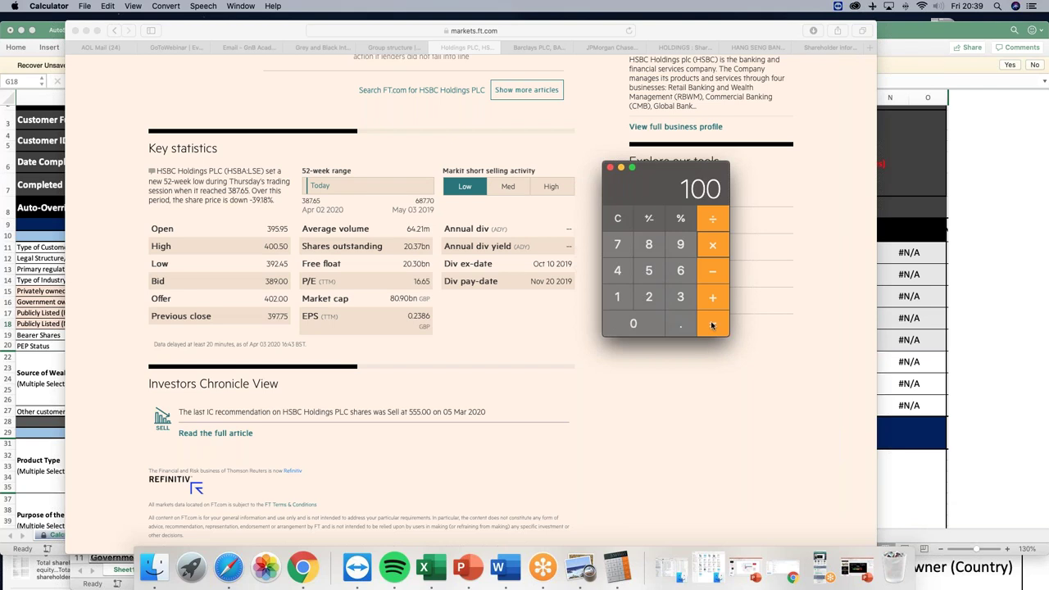
left_click(712, 324)
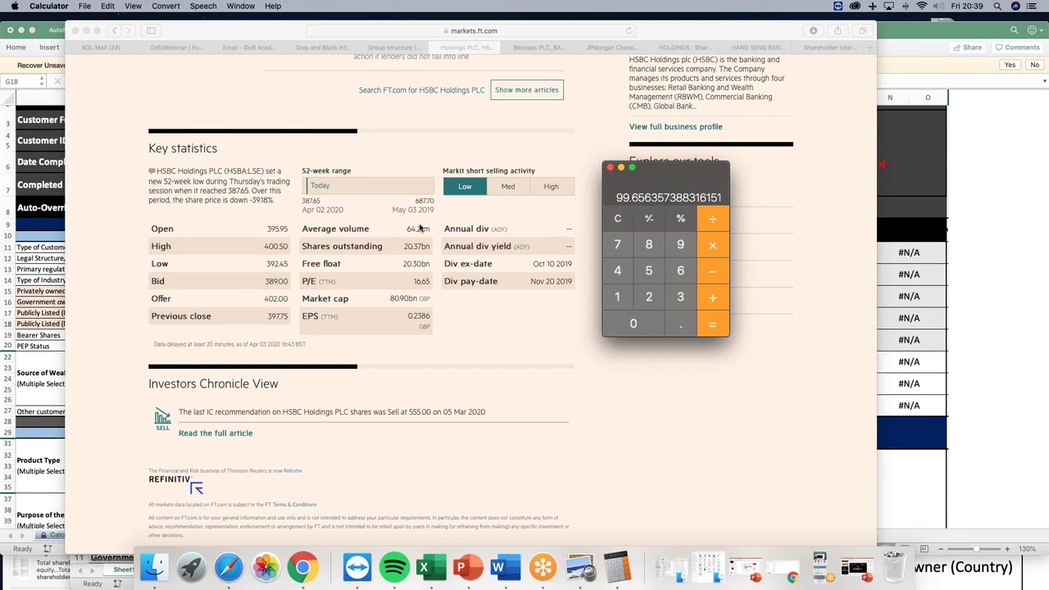
In the customer assessment workbook, set Publicly Listed (Recognised) to "Publicly listed =/> 51% Recognised Stock Exchange".
scroll(417, 230, "up", 10)
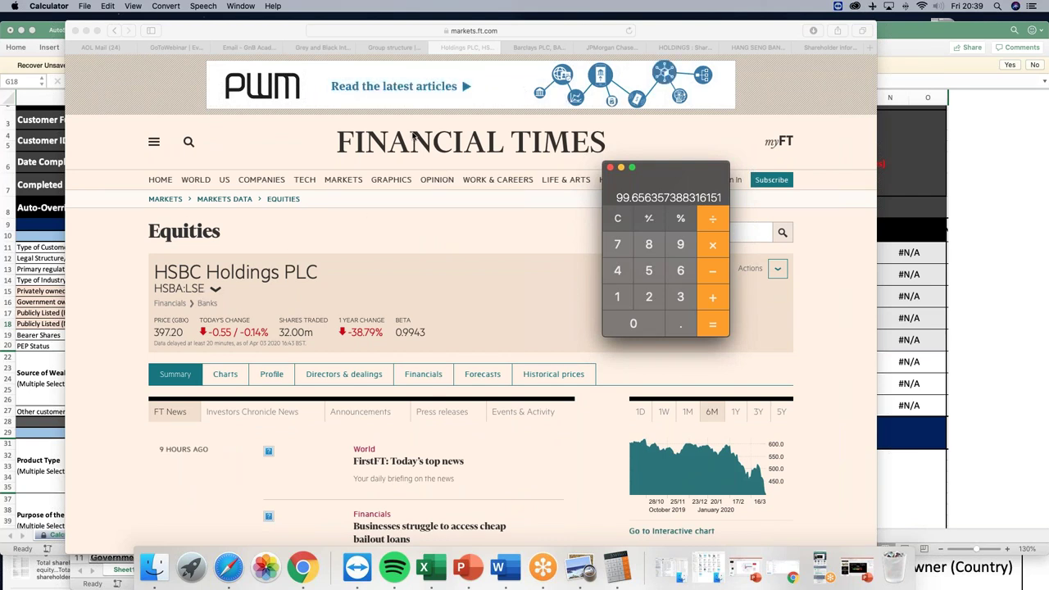
left_click(37, 355)
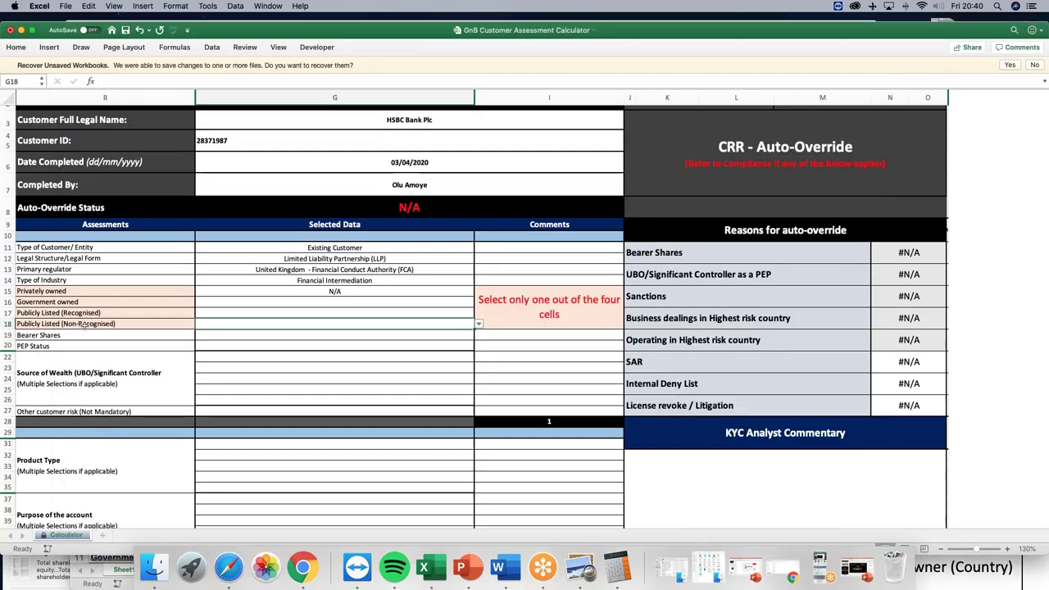
left_click(272, 313)
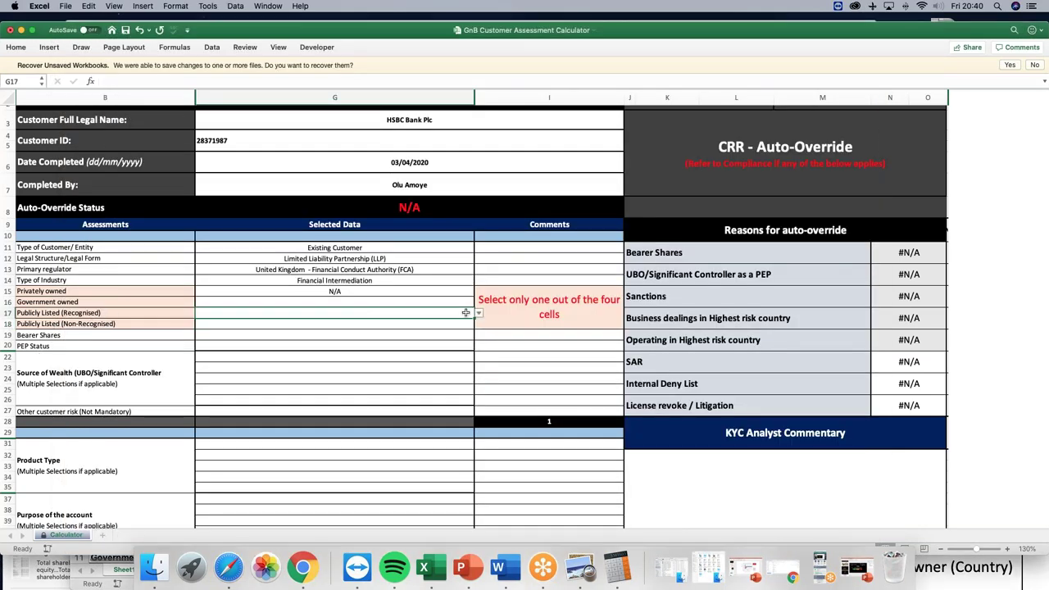
left_click(478, 314)
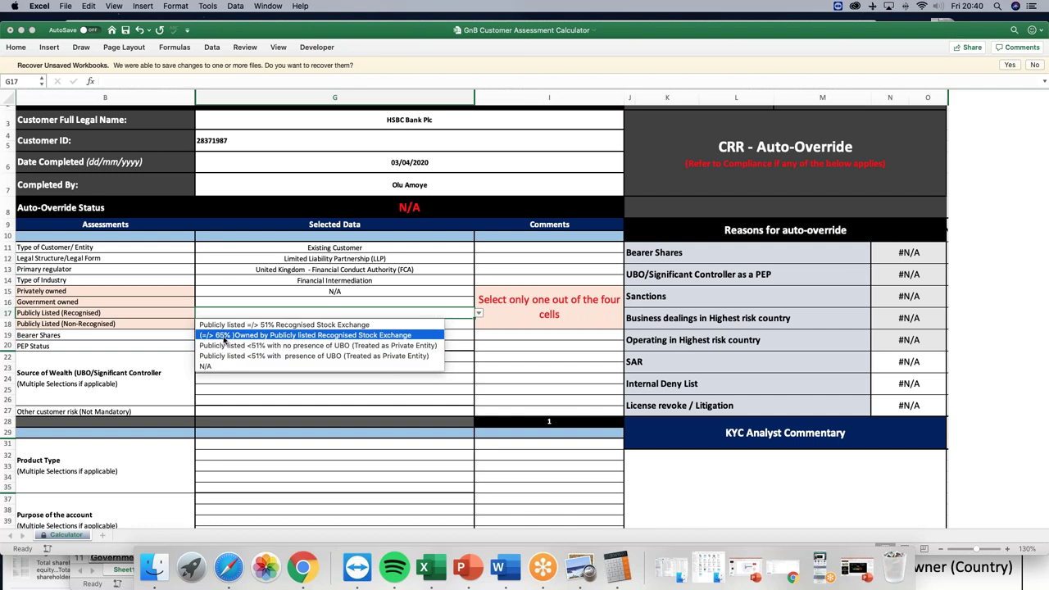
left_click(283, 325)
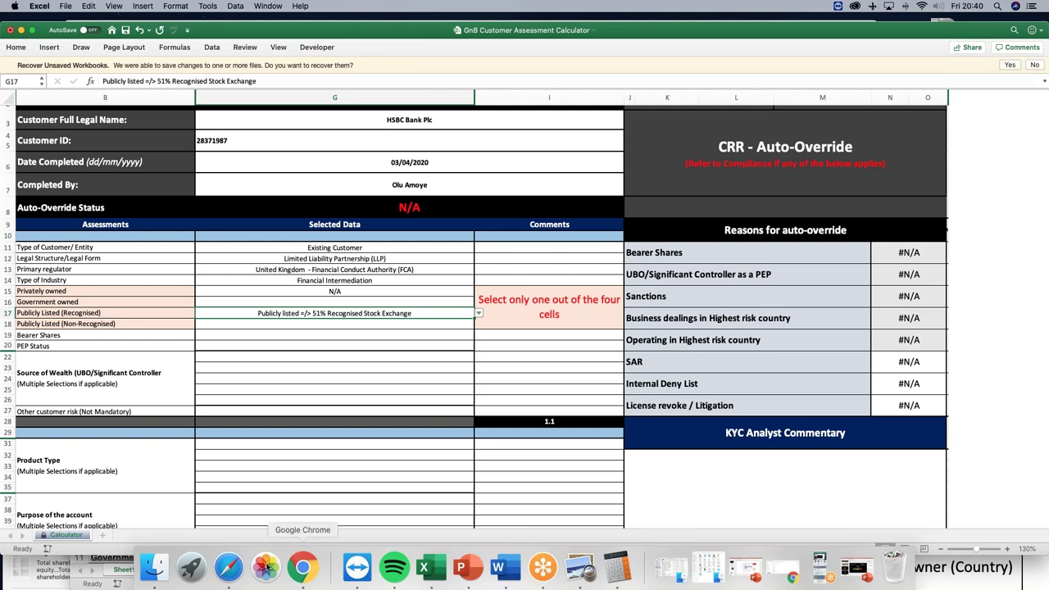
left_click(232, 568)
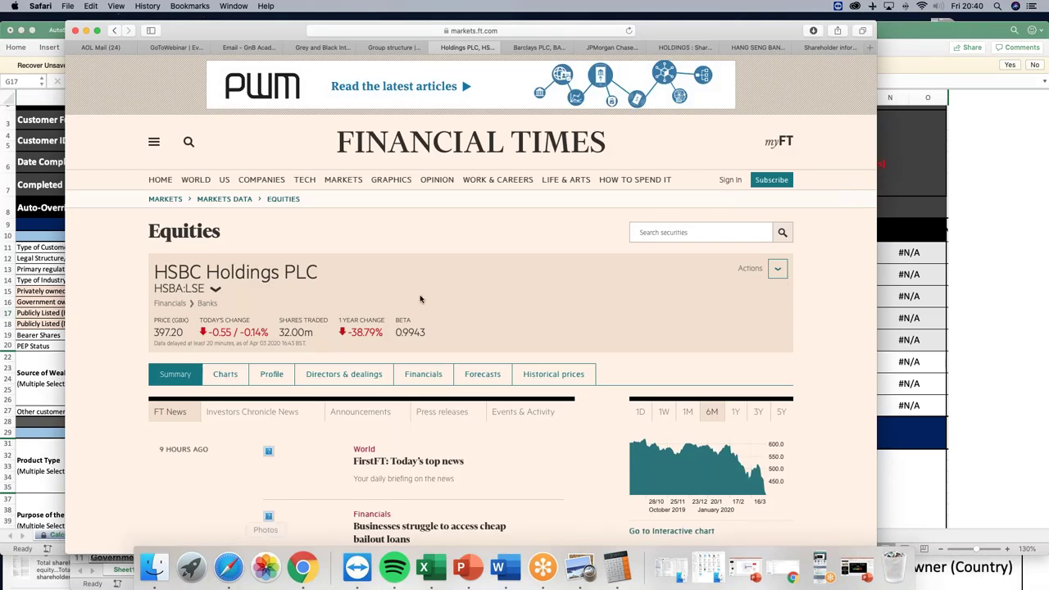
left_click(987, 391)
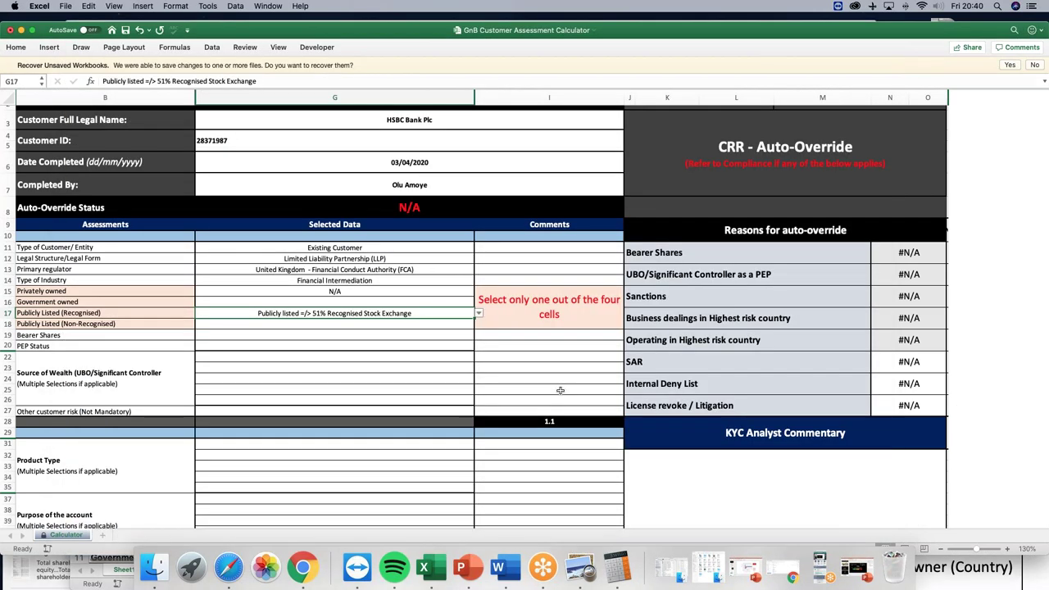
scroll(561, 390, "down", 10)
scroll(560, 391, "up", 10)
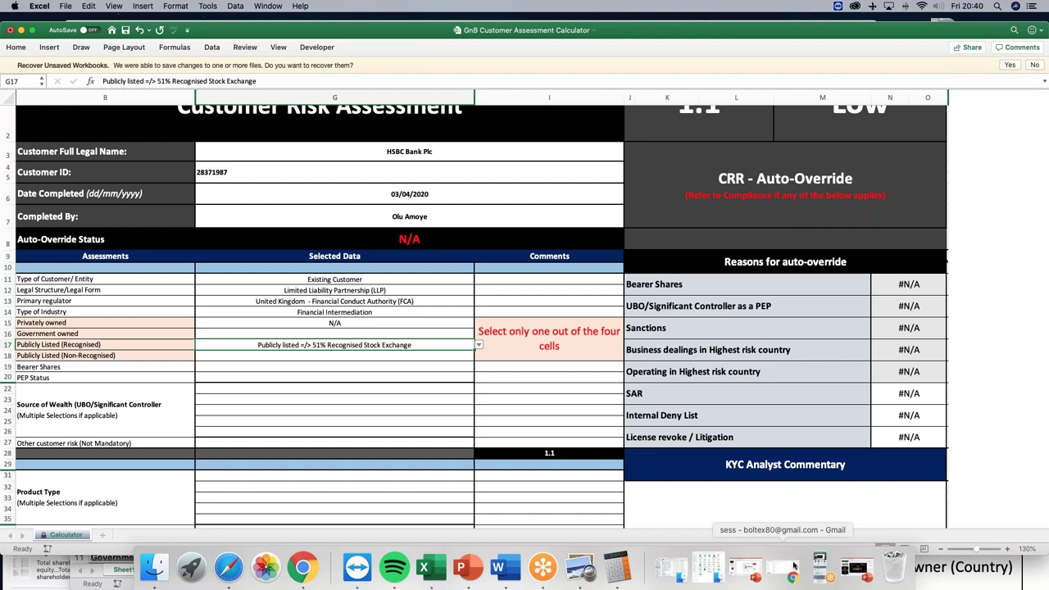
Move the assessment workbook and the annual report aside and bring the KYC Profile training template to the front.
left_click_drag(747, 31, 740, 266)
left_click(893, 229)
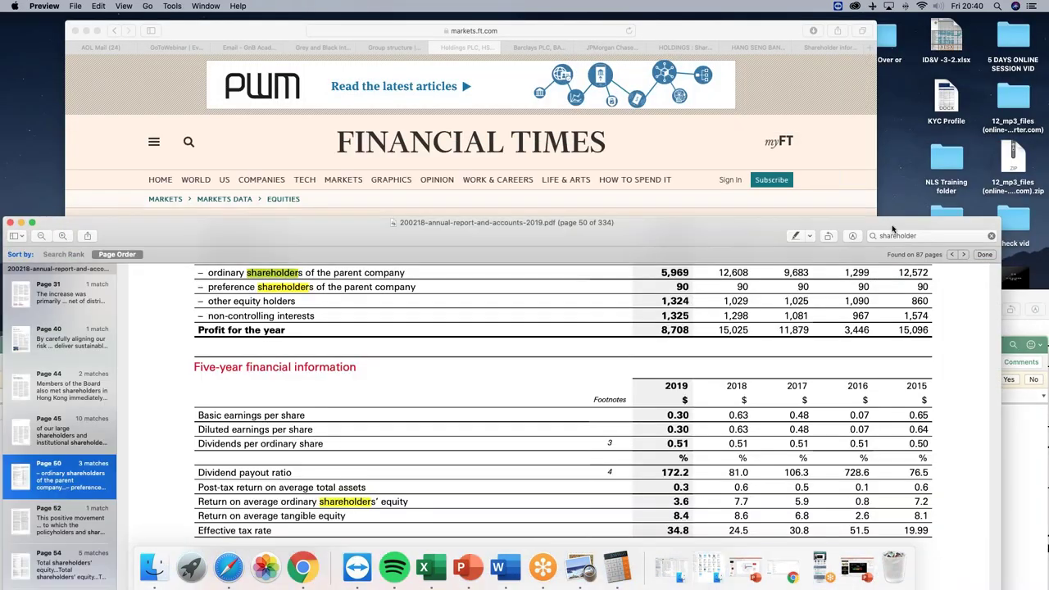
left_click_drag(823, 222, 602, 413)
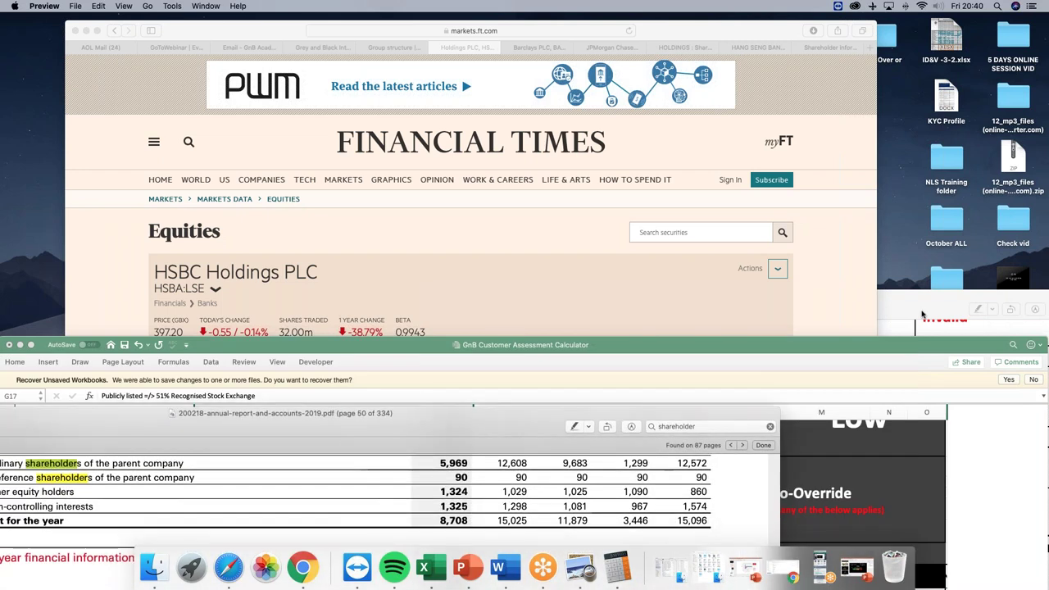
left_click(919, 312)
left_click_drag(919, 312, 808, 99)
Examine the customer assessment summary page and the ownership information breakdown table in the KYC Profile template.
scroll(671, 317, "down", 8)
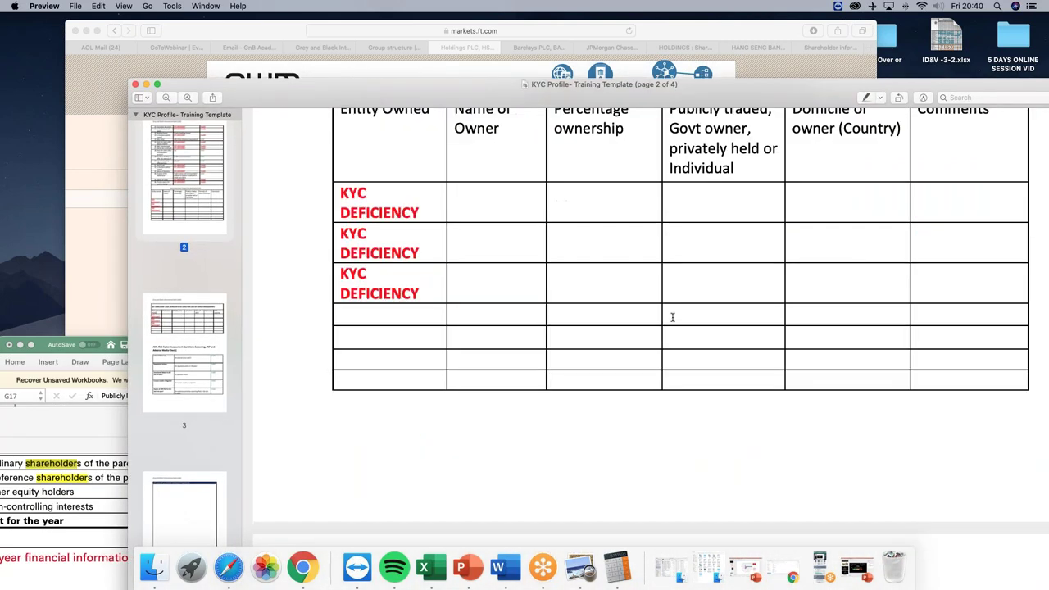
scroll(672, 317, "down", 10)
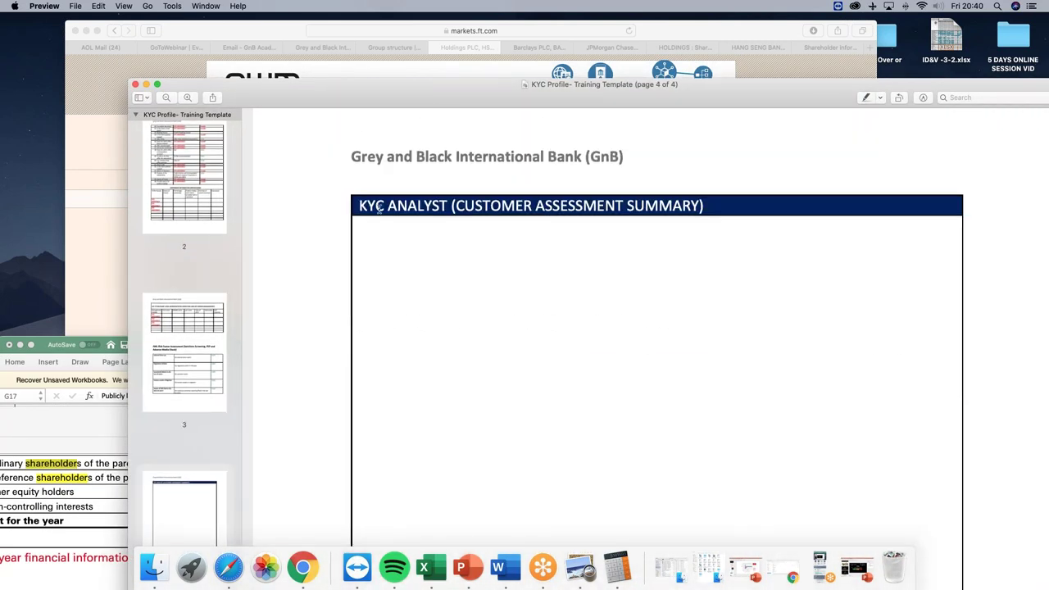
scroll(443, 209, "down", 1)
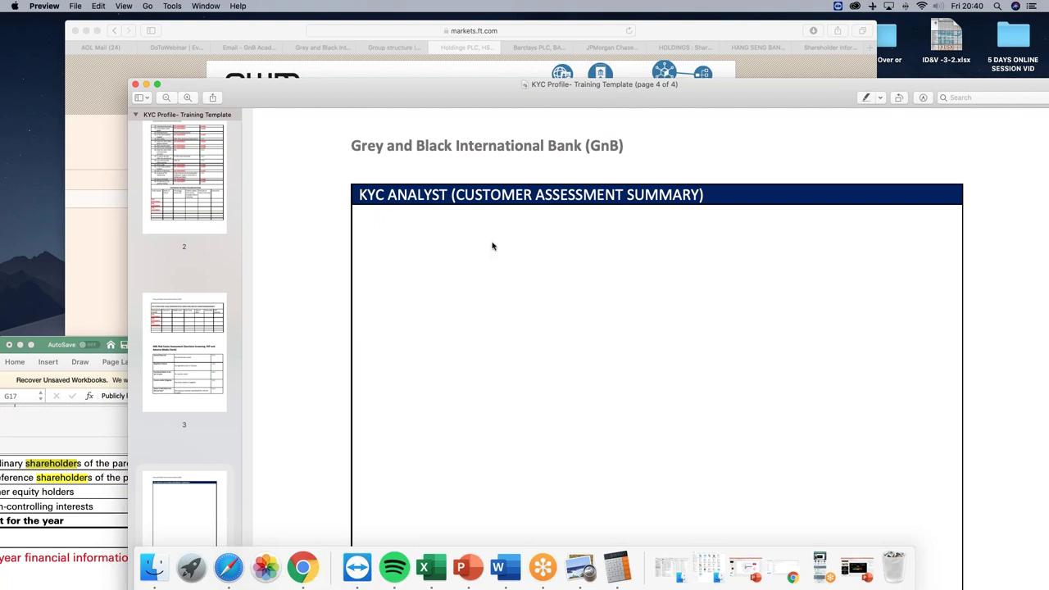
left_click(144, 84)
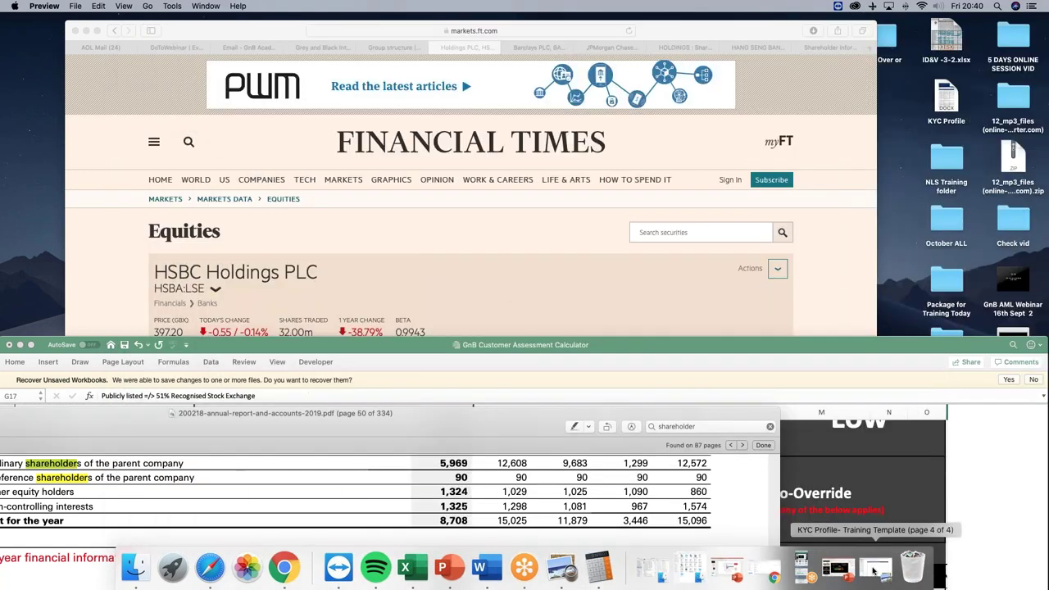
left_click(856, 567)
scroll(634, 288, "up", 15)
scroll(635, 288, "up", 3)
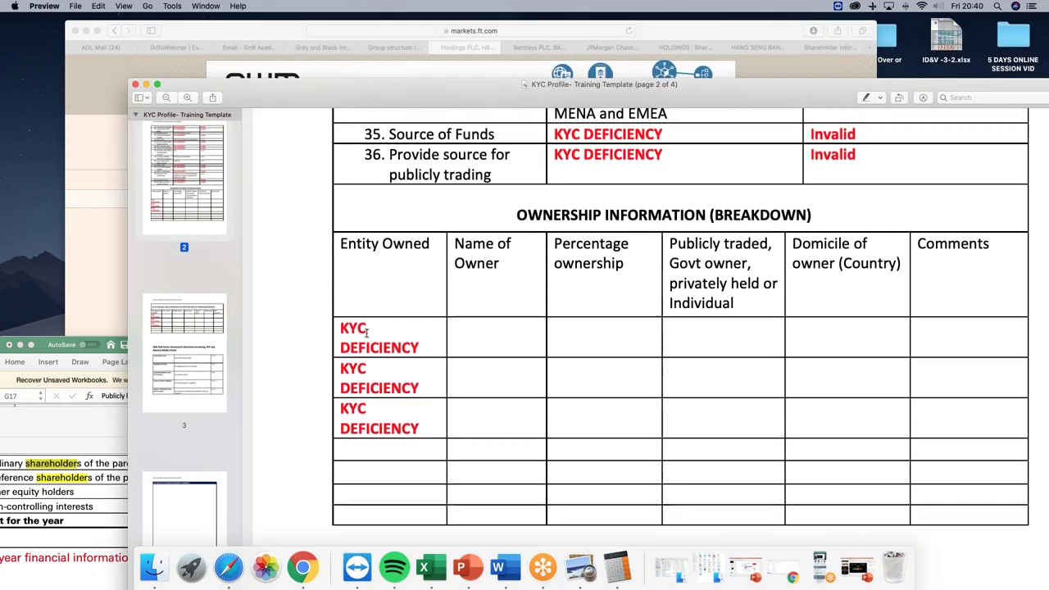
left_click_drag(344, 327, 420, 347)
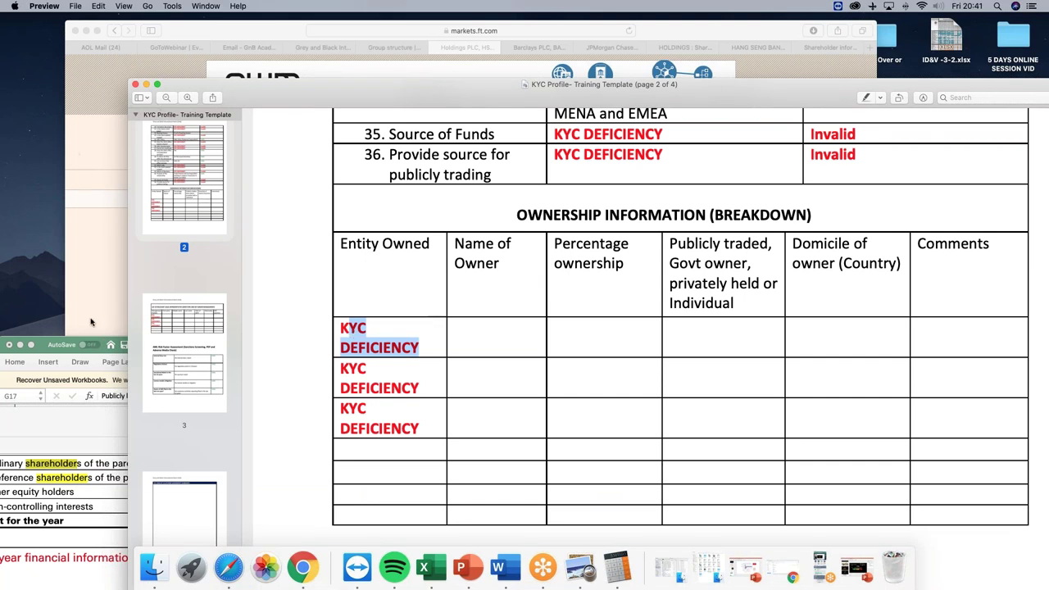
Switch to Safari and examine HSBC's simplified group structure chart and the Financial Times equities page for HSBC Holdings PLC.
left_click(230, 567)
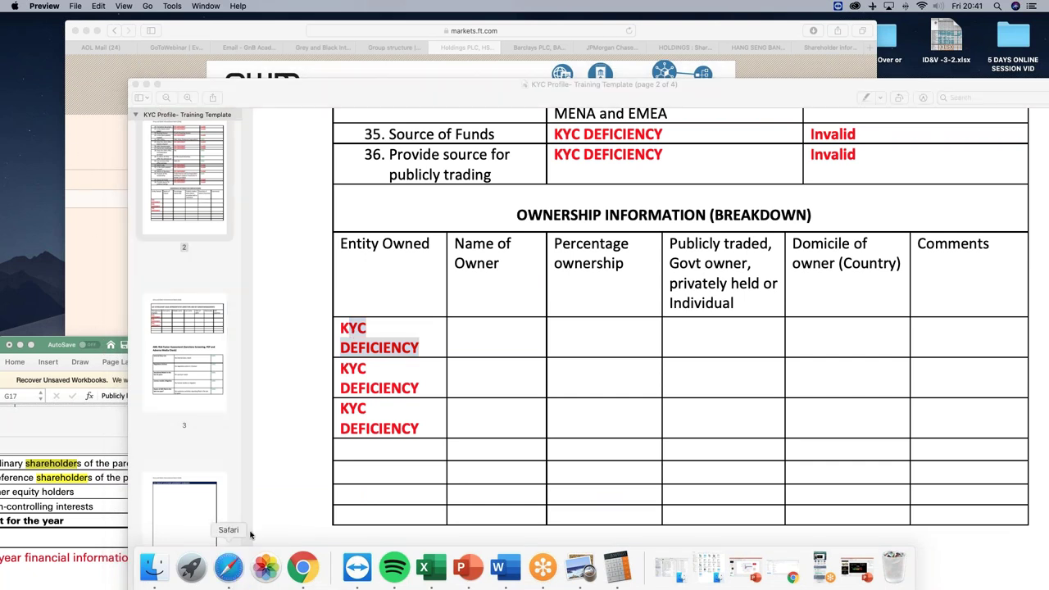
left_click(397, 46)
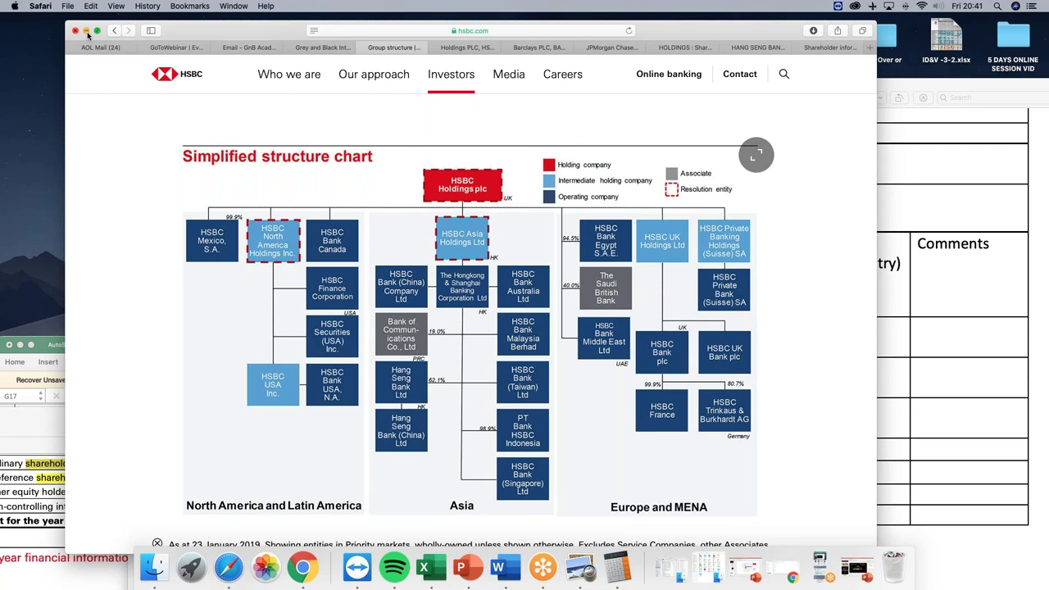
left_click(467, 47)
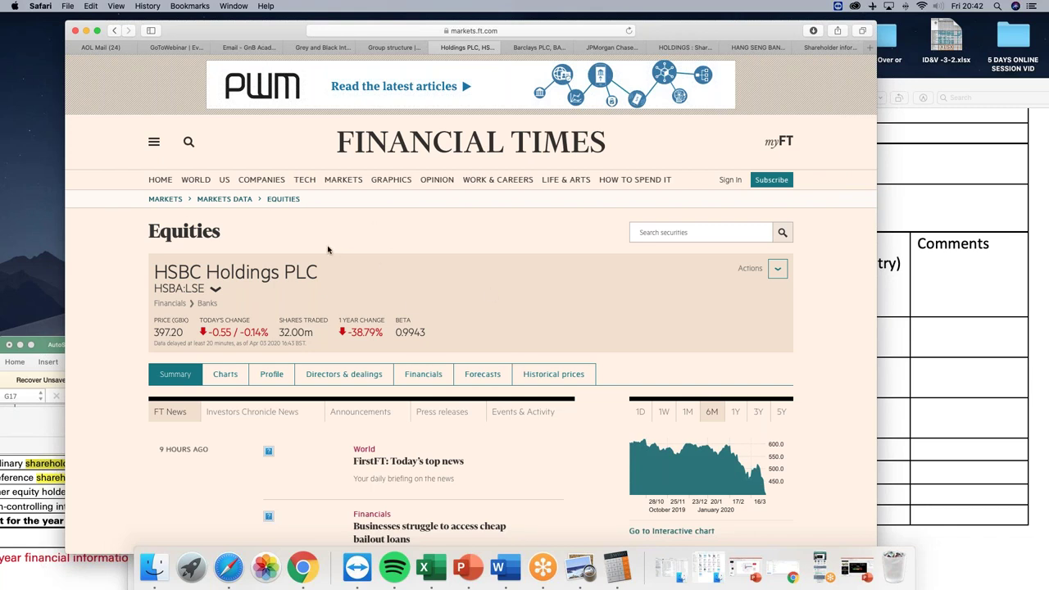
scroll(356, 285, "down", 1)
scroll(357, 284, "down", 5)
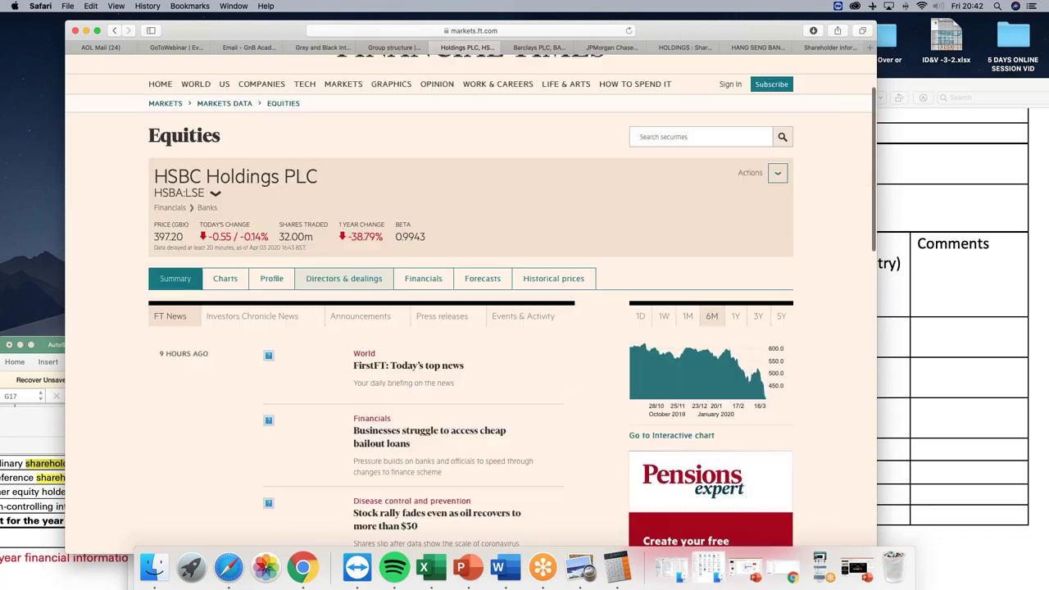
scroll(356, 285, "up", 5)
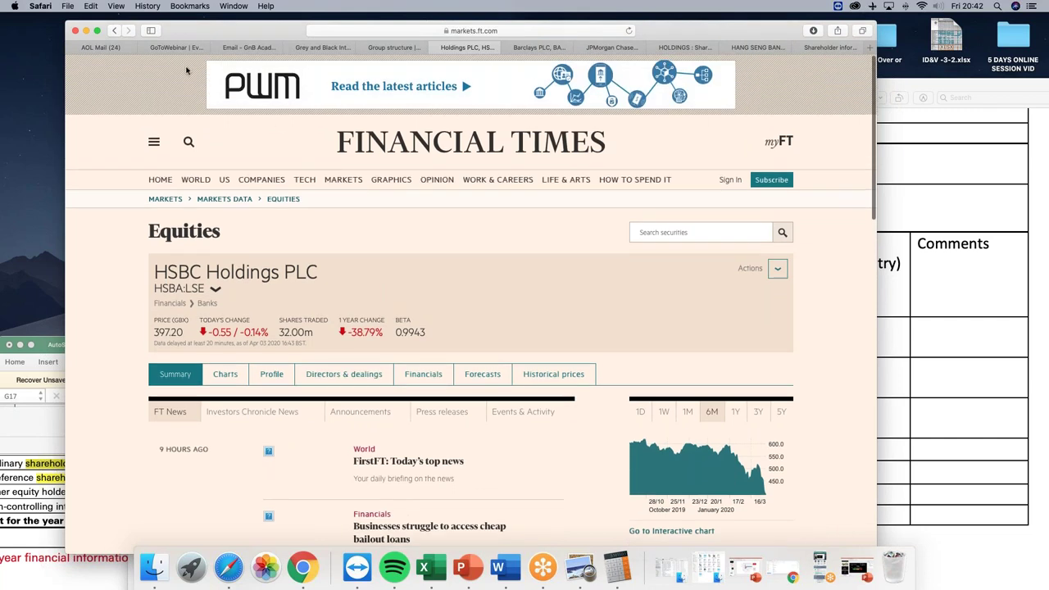
Return to the customer assessment workbook in Excel and set Publicly Listed (Non-Recognised) to N/A.
left_click(945, 284)
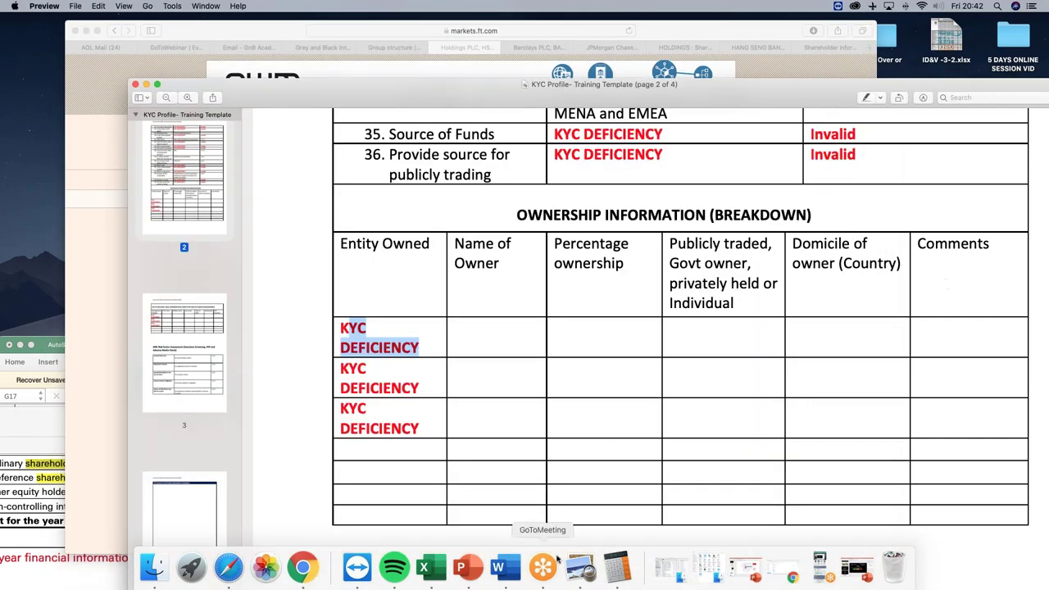
left_click(436, 574)
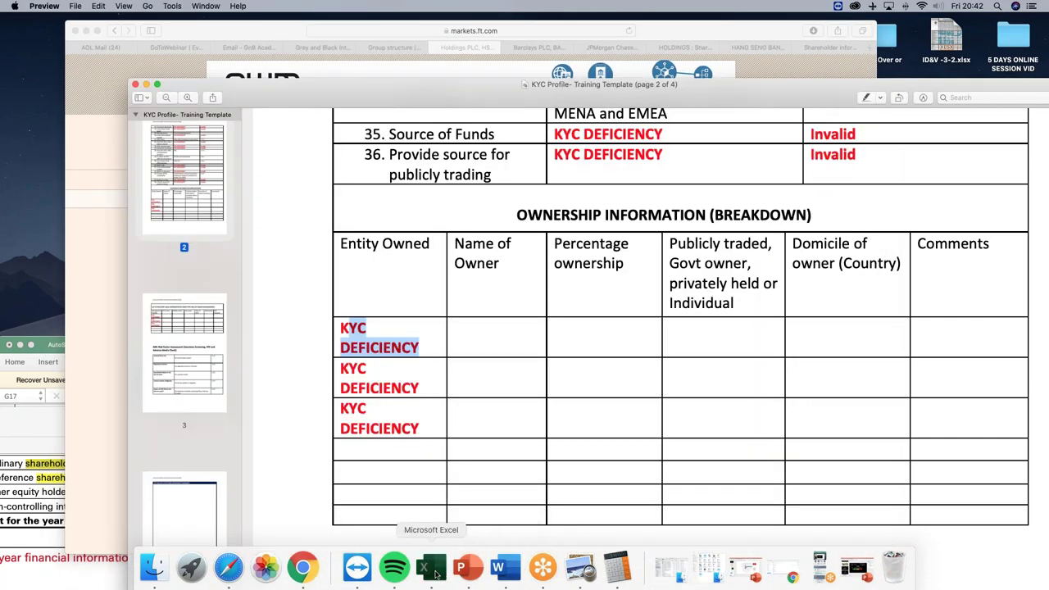
double_click(412, 341)
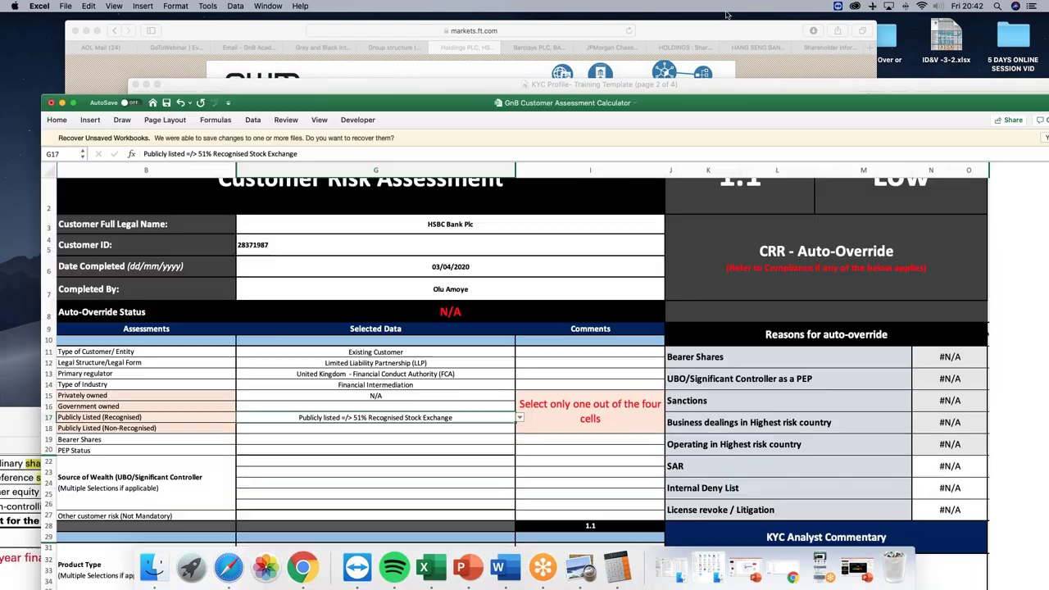
left_click(414, 347)
left_click(511, 349)
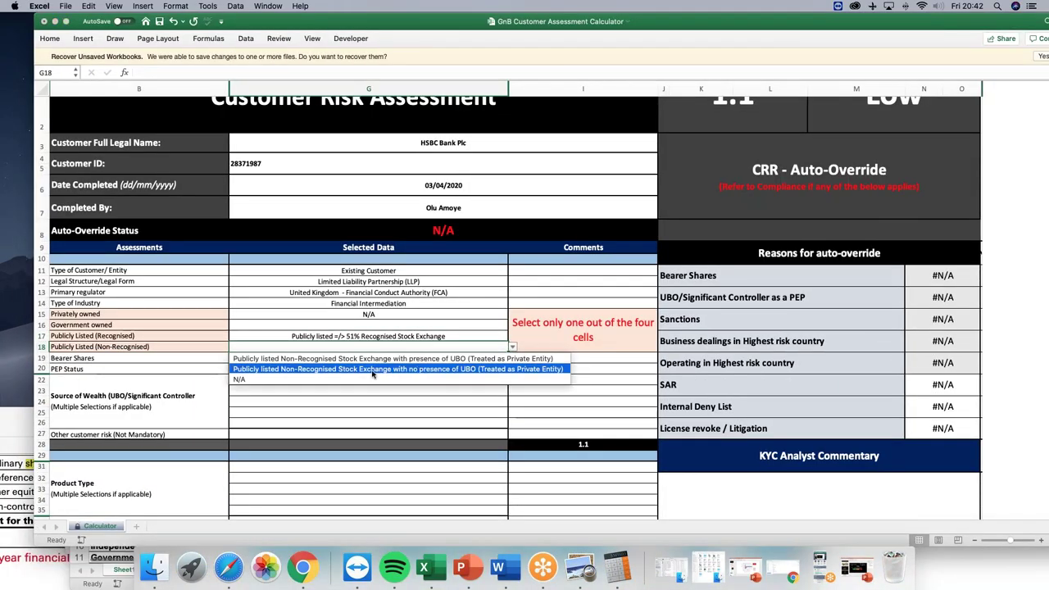
left_click(371, 380)
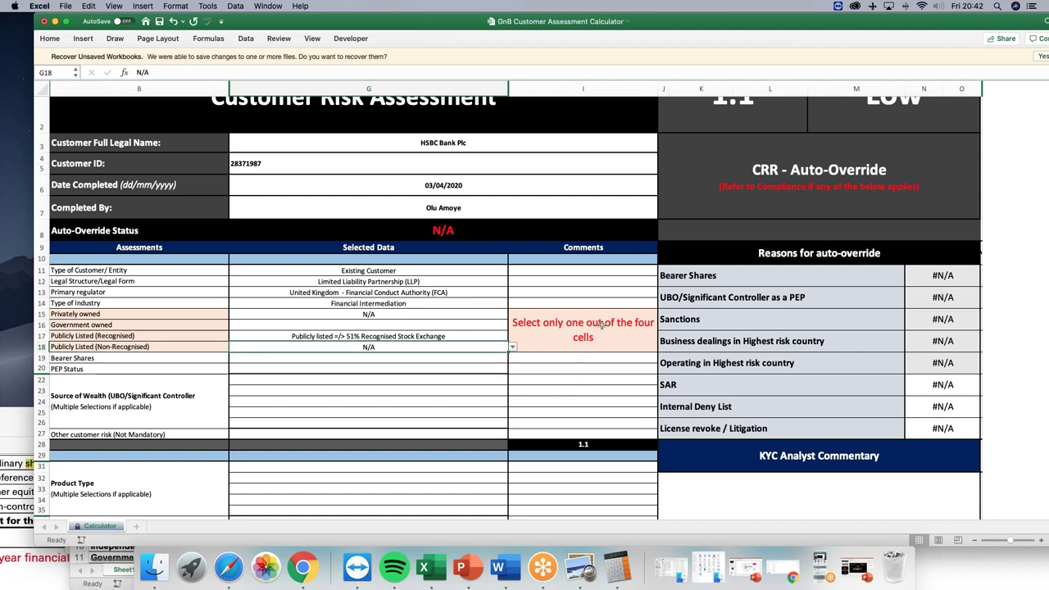
Check which answers are available for Government owned without choosing one.
left_click(503, 325)
left_click(512, 326)
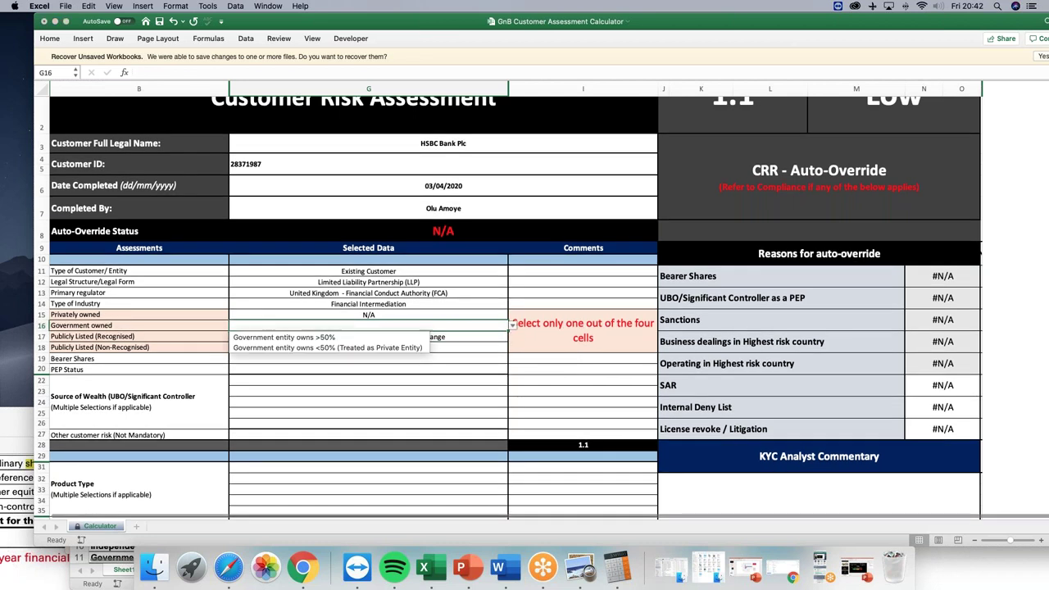
left_click(442, 325)
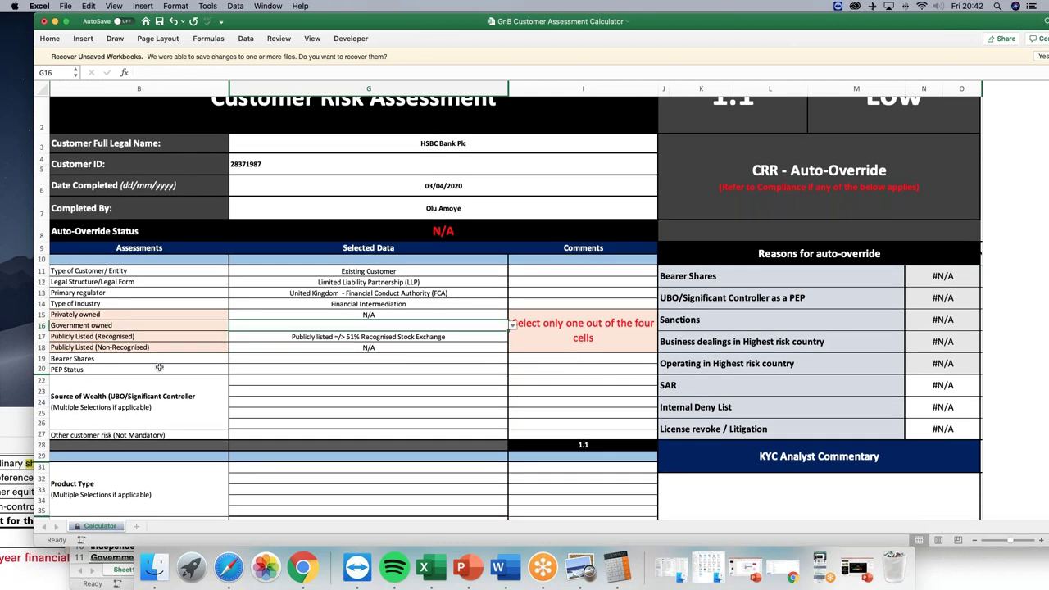
Set the Bearer Shares assessment to N/A.
left_click(318, 359)
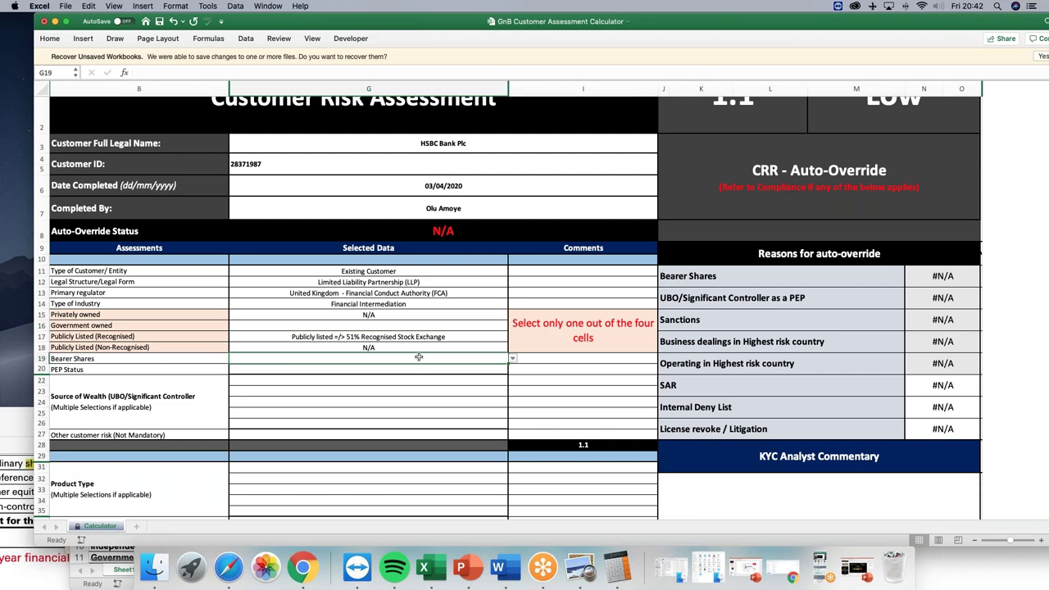
left_click(515, 358)
left_click(344, 392)
Set the PEP Status assessment to N/A.
left_click(503, 370)
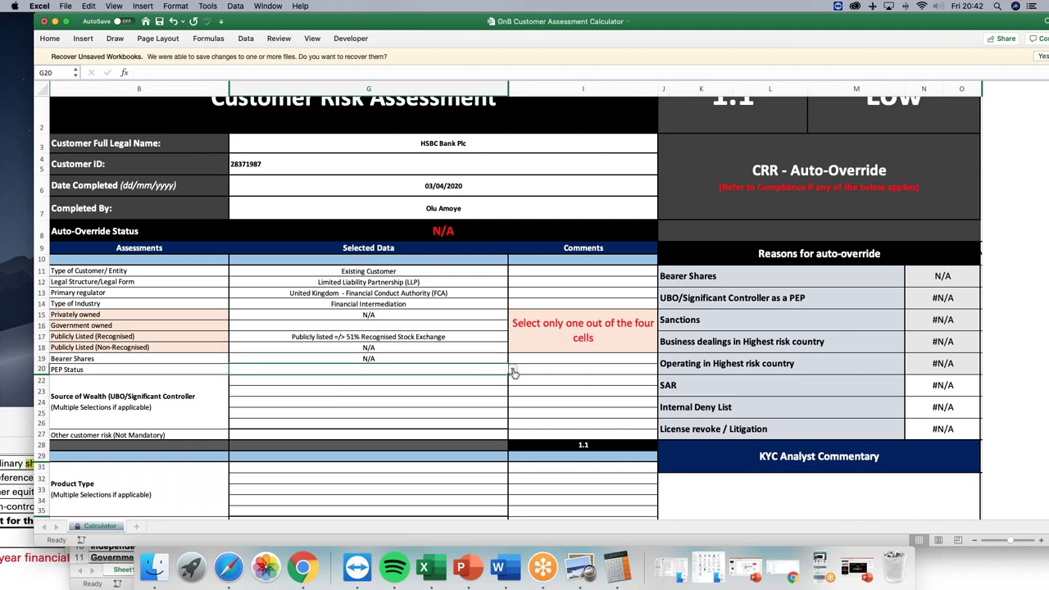
left_click(512, 369)
left_click(302, 497)
Review the answers available for Source of Wealth in its first row without choosing one.
left_click(326, 383)
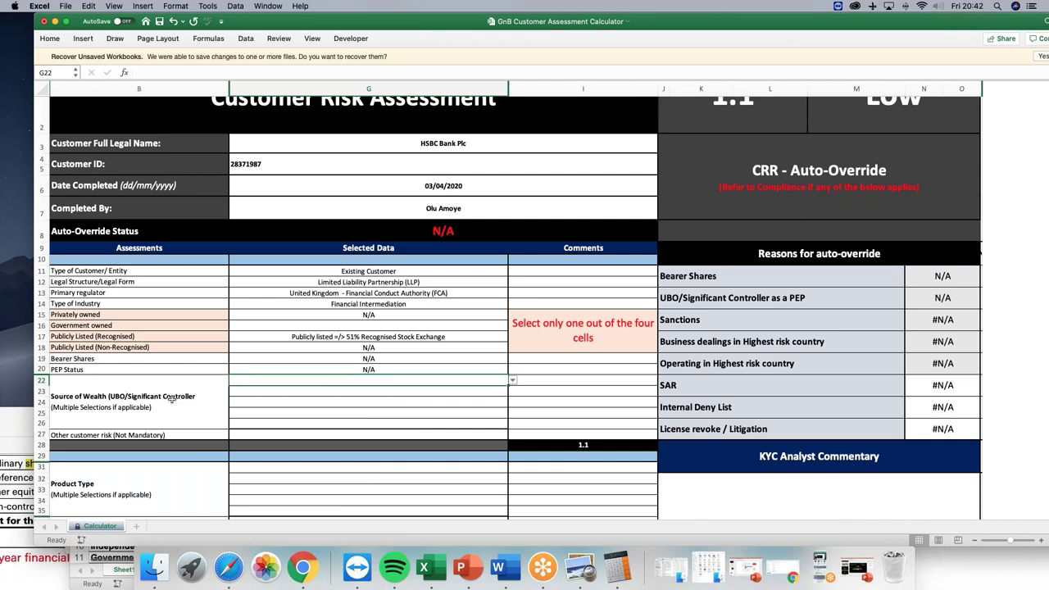
left_click(514, 383)
scroll(385, 400, "down", 3)
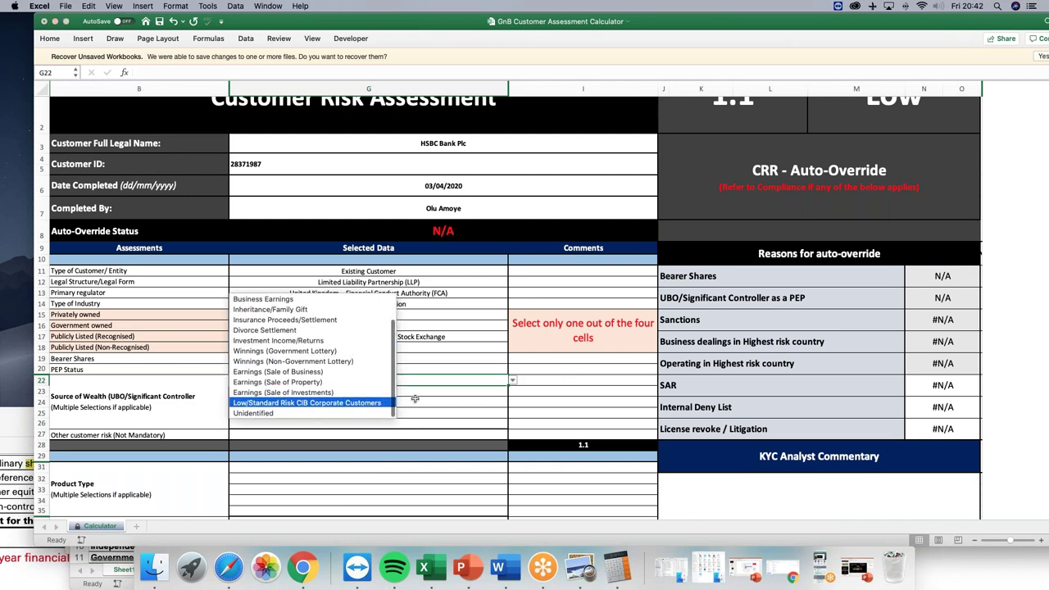
key("Escape")
left_click(513, 380)
scroll(290, 351, "up", 1)
scroll(290, 351, "down", 1)
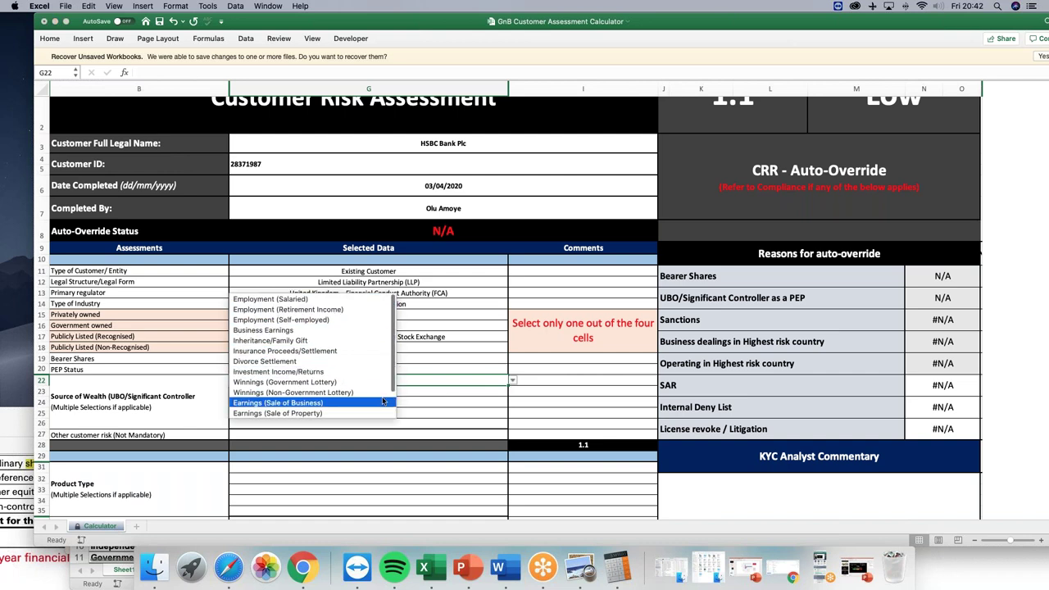
key("Escape")
Go to the first Product Type row, switch to the KYC Profile document in Preview and examine its first page.
scroll(335, 435, "down", 10)
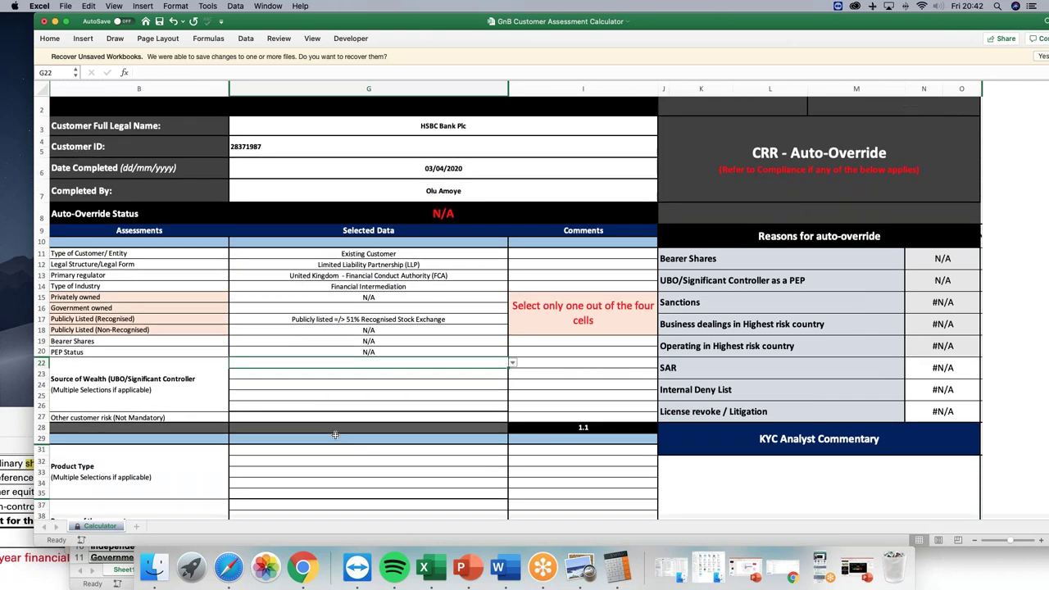
left_click(286, 239)
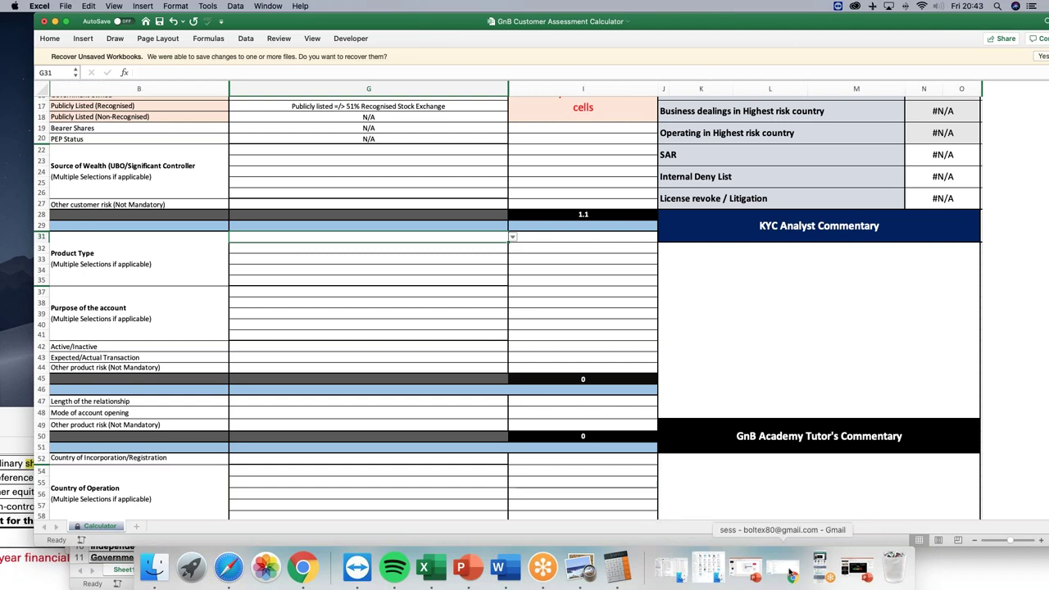
left_click(856, 568)
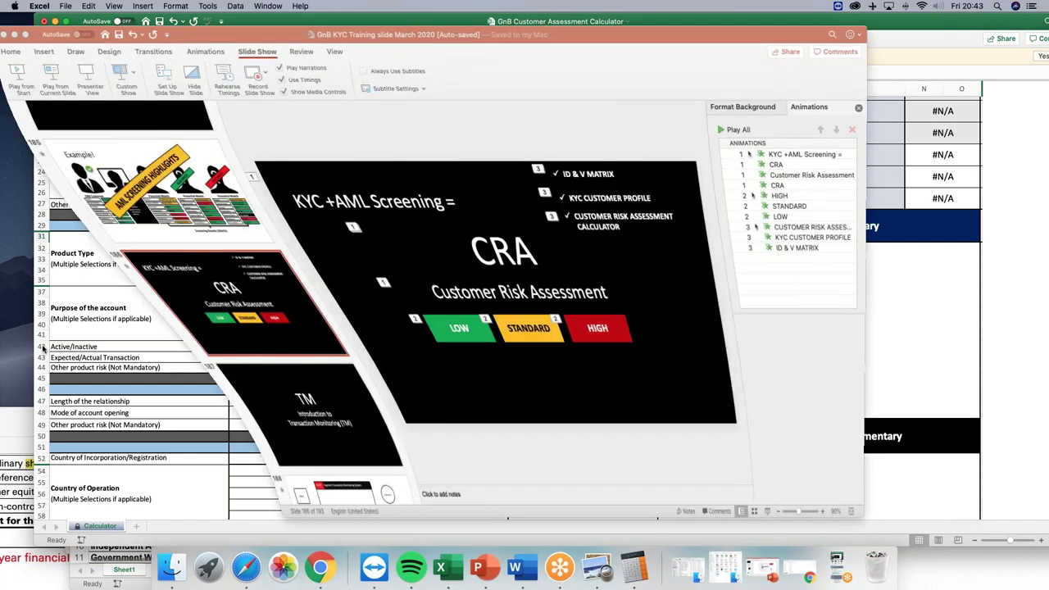
left_click(715, 479)
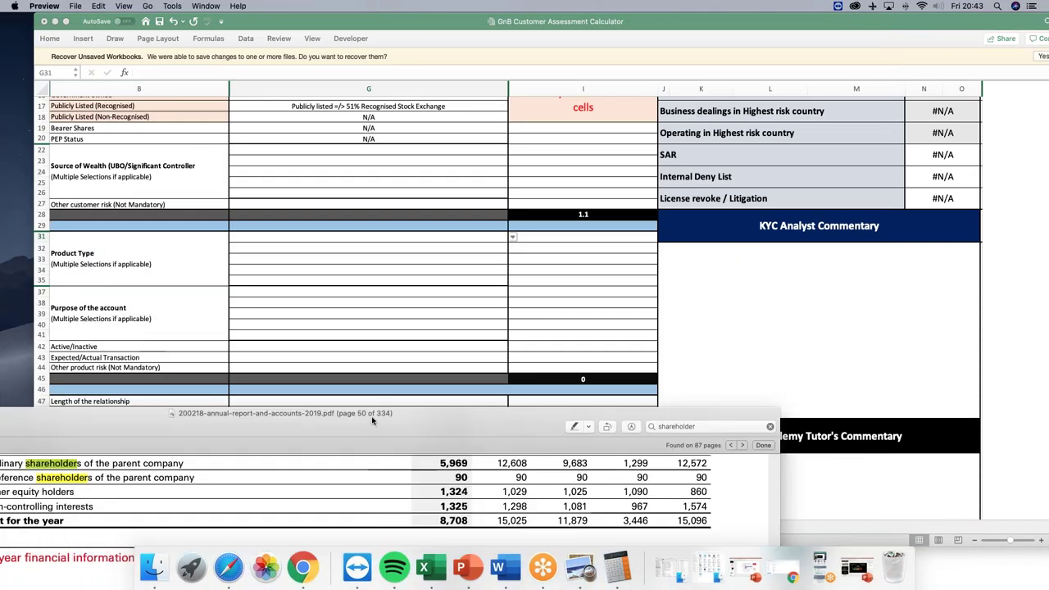
key("ctrl+Up")
left_click(669, 196)
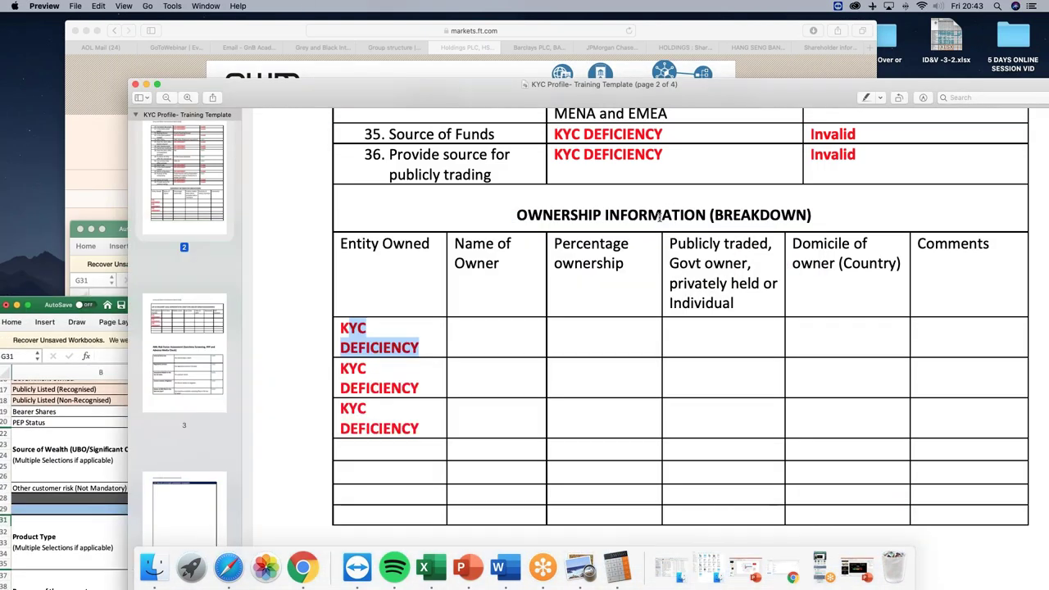
scroll(664, 205, "up", 15)
scroll(659, 217, "up", 10)
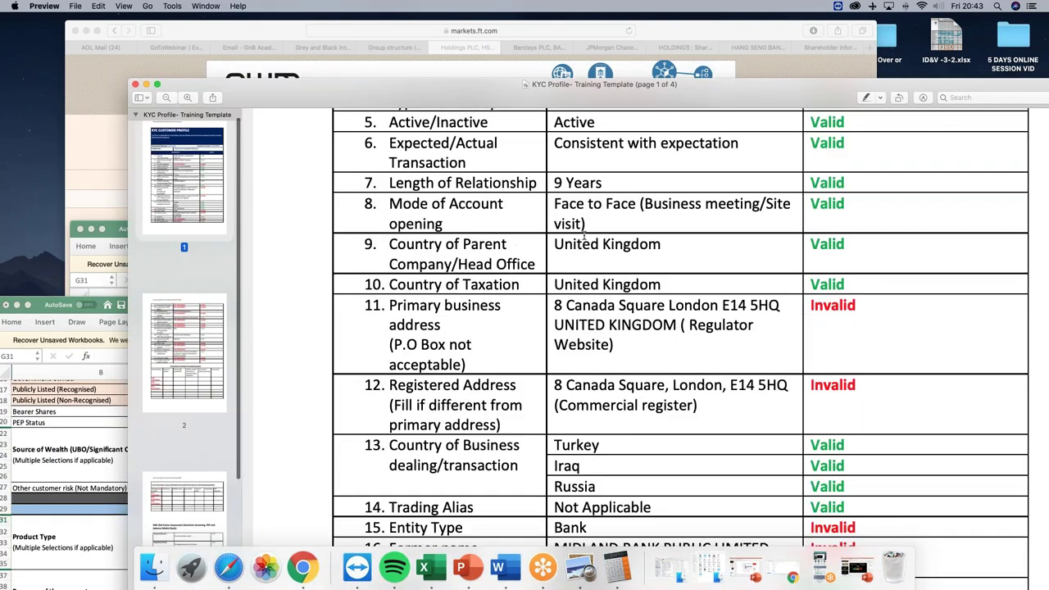
Return to the customer assessment workbook in Excel and set the first Product Type row to Trade Finance.
left_click(82, 442)
scroll(82, 442, "up", 5)
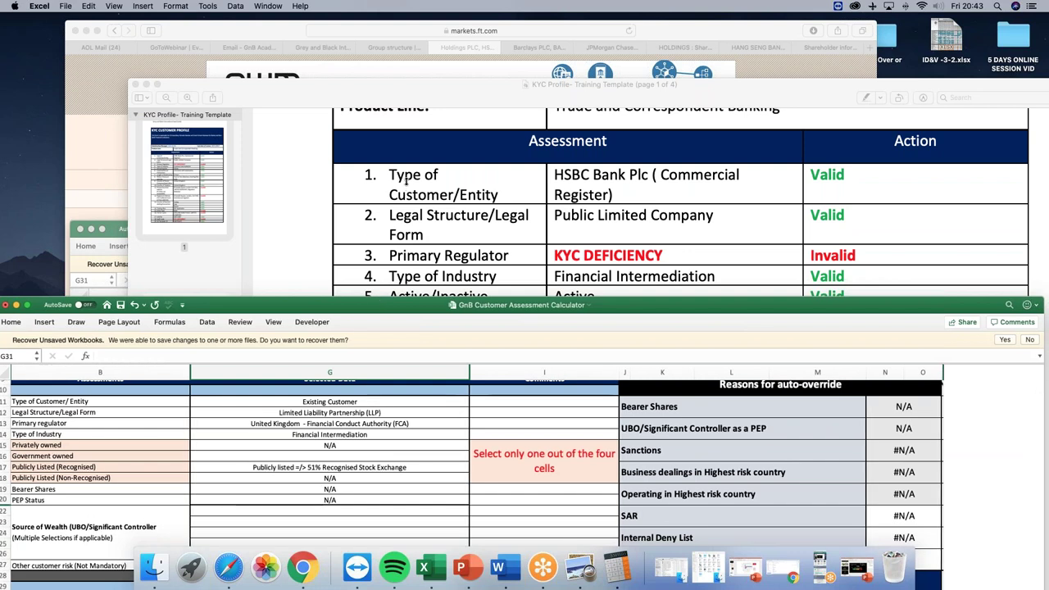
double_click(533, 299)
scroll(492, 246, "up", 5)
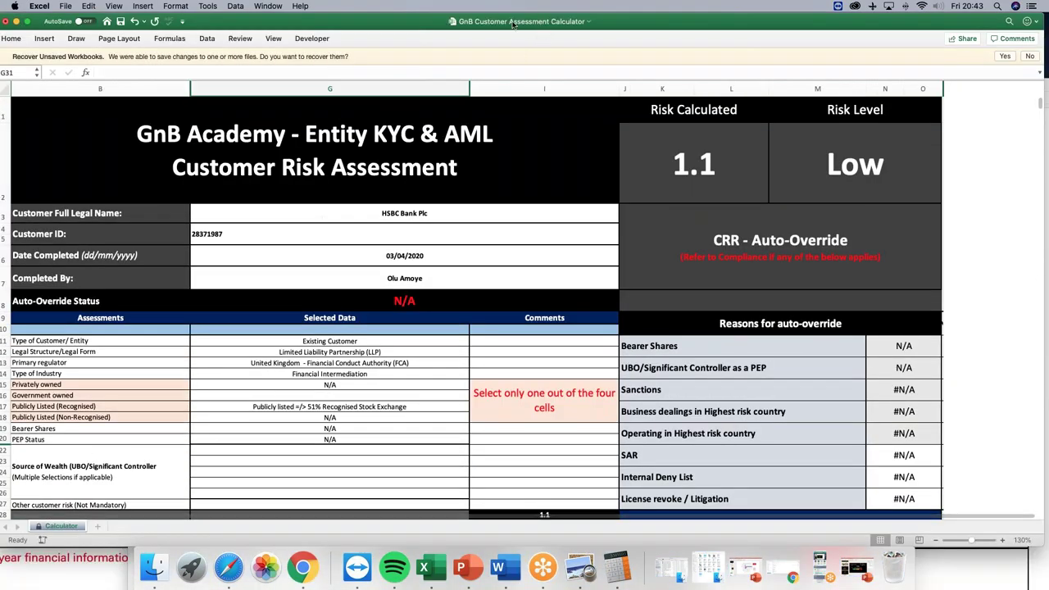
double_click(394, 25)
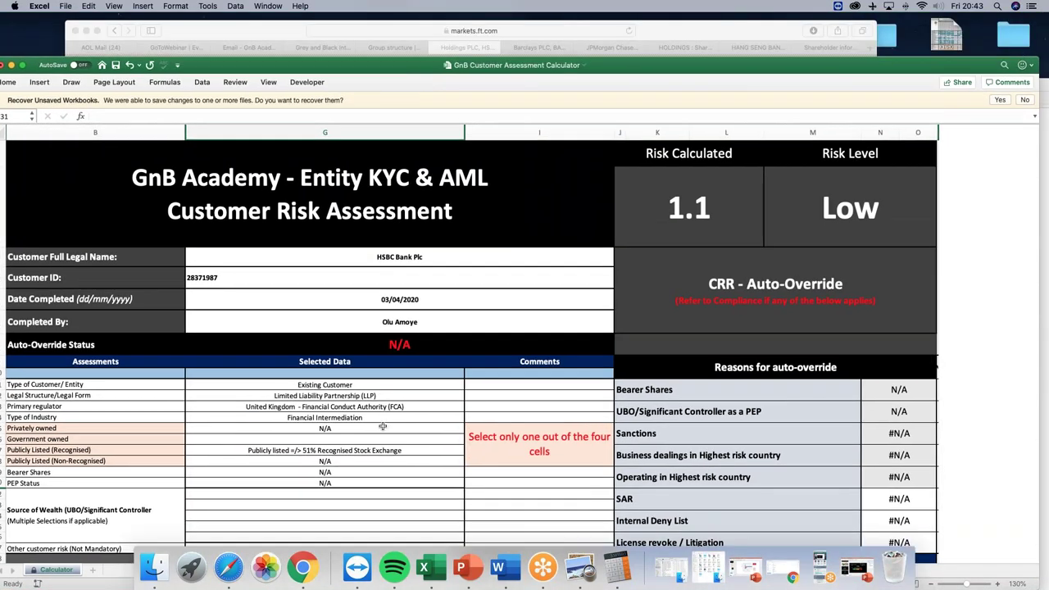
scroll(382, 427, "down", 10)
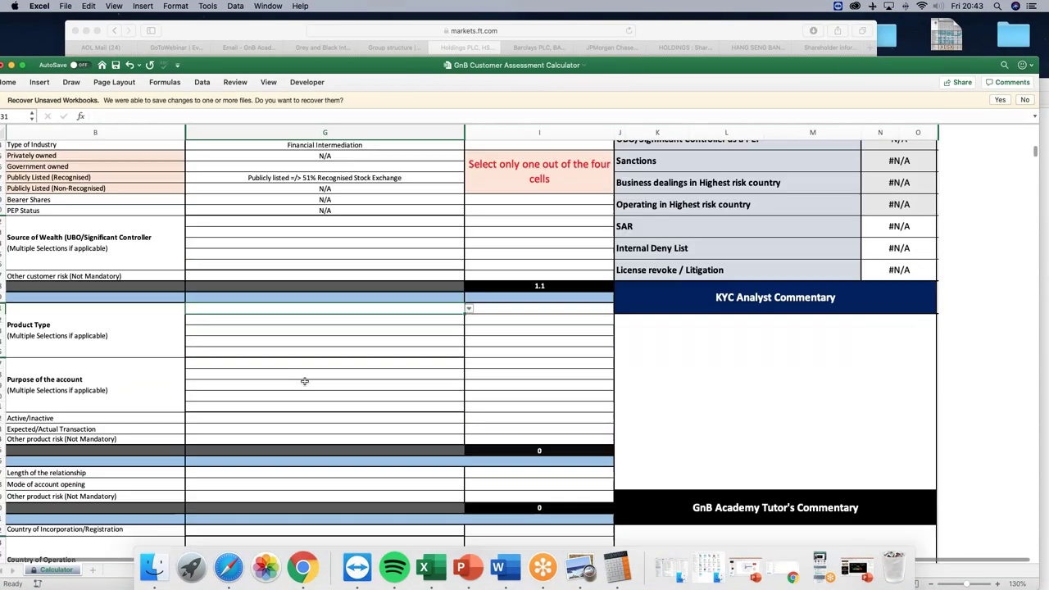
scroll(304, 381, "down", 3)
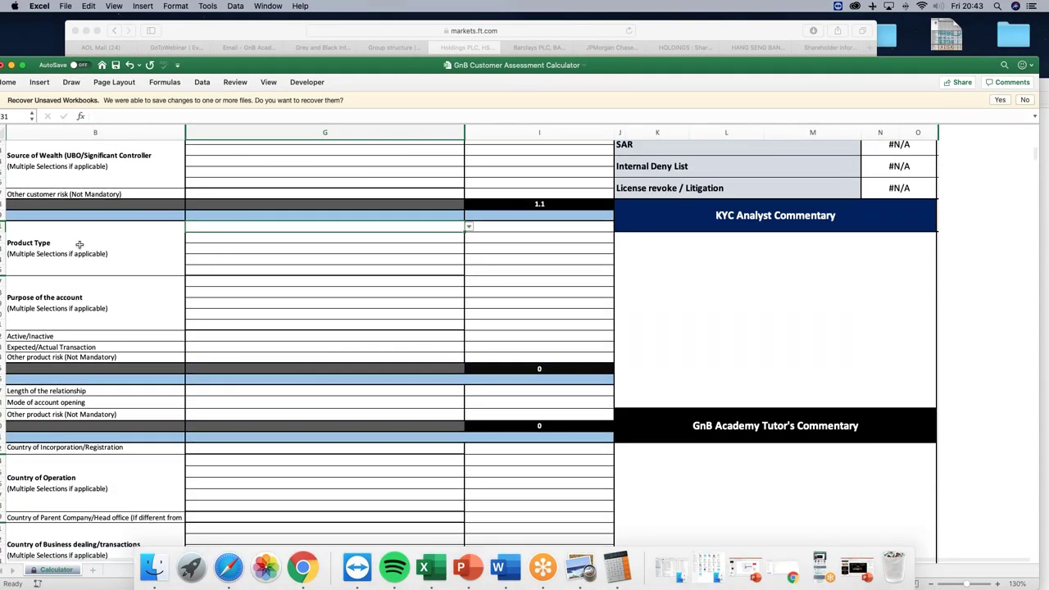
left_click(470, 228)
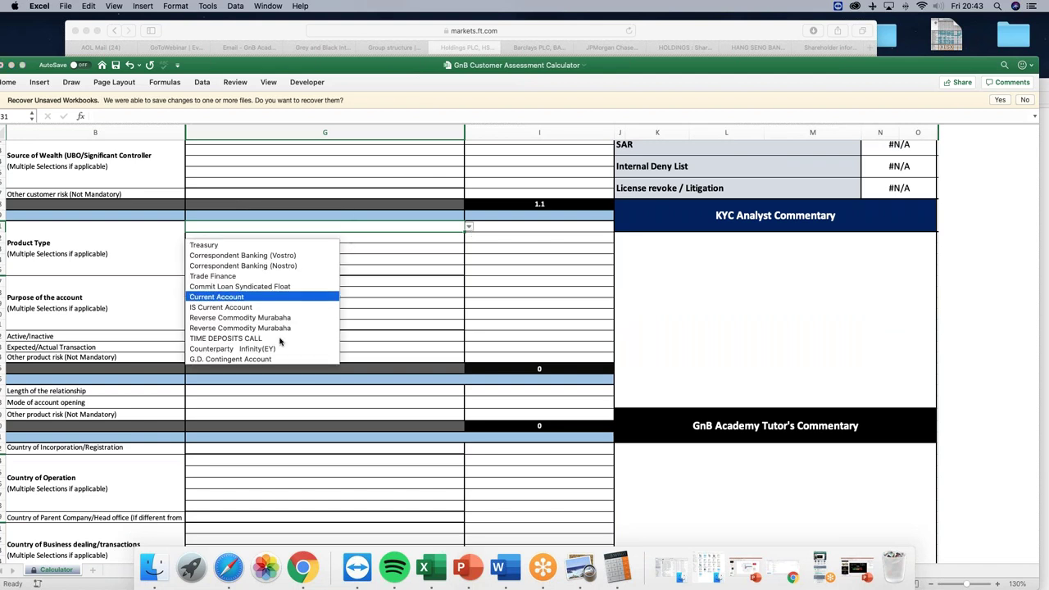
left_click(257, 278)
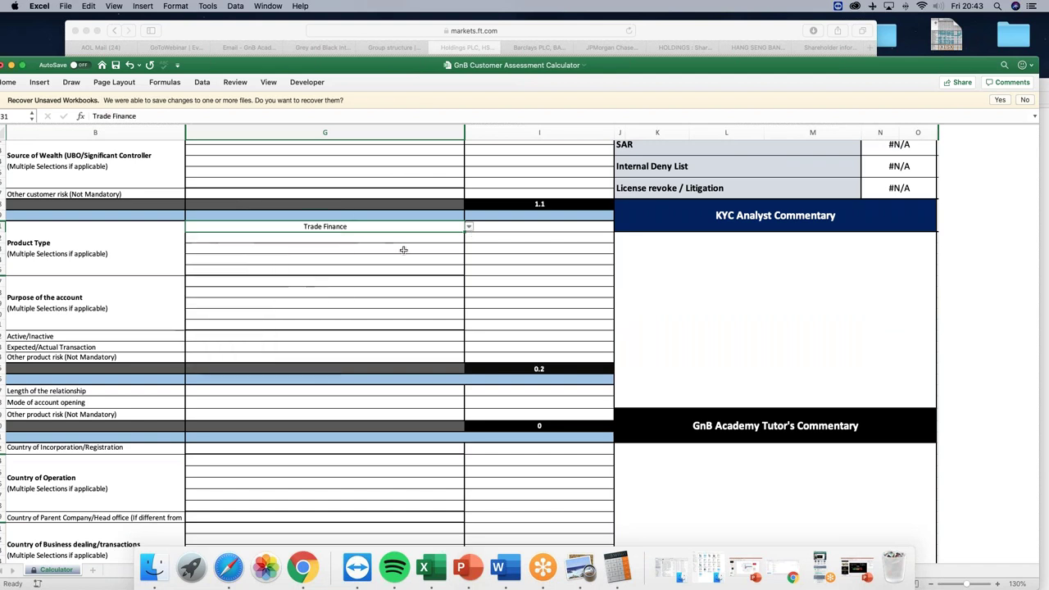
Set the second Product Type row to Correspondent Banking (Vostro).
left_click(447, 239)
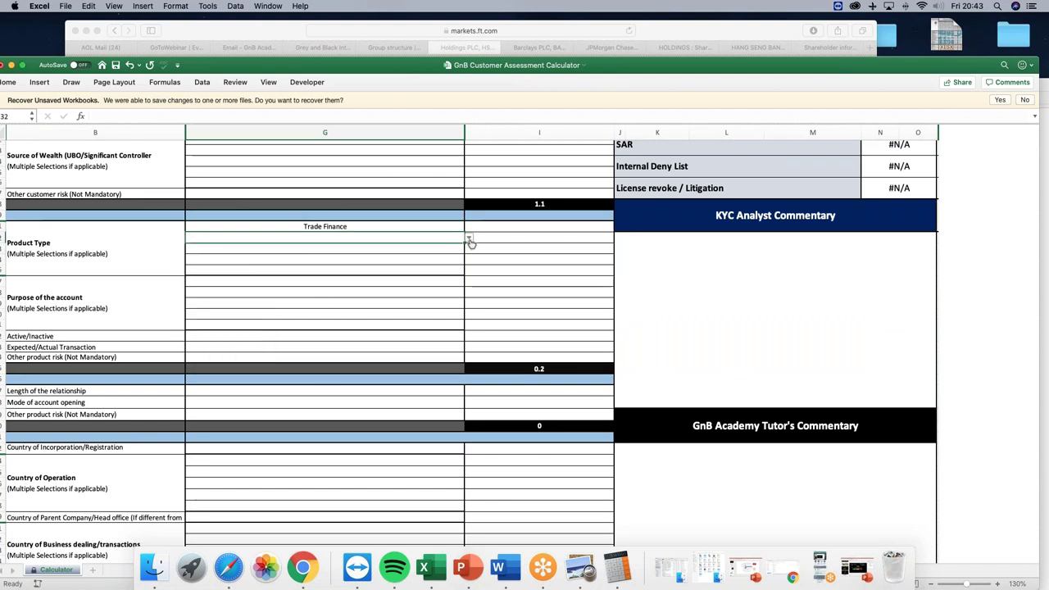
left_click(469, 239)
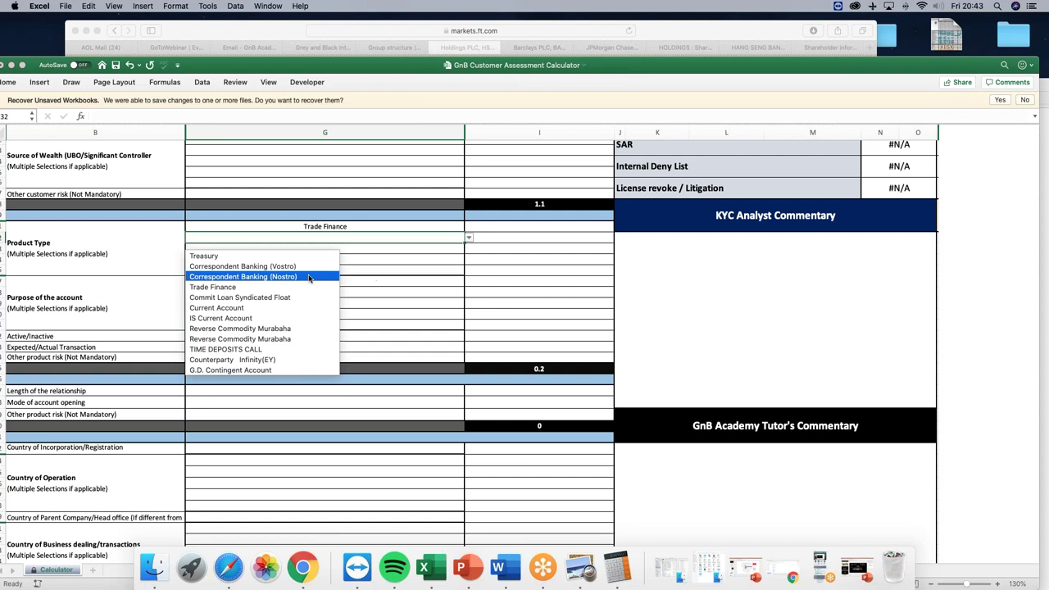
left_click(268, 269)
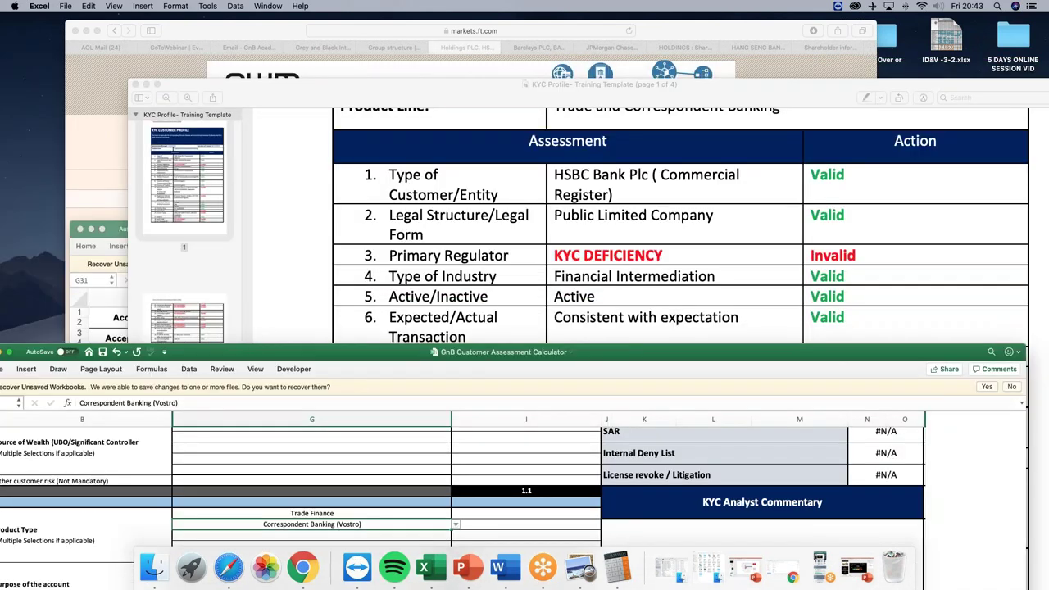
Examine the KYC Profile in Preview for the product line, purpose of the relationship, account activity and relationship details.
scroll(519, 257, "down", 5)
scroll(519, 256, "up", 5)
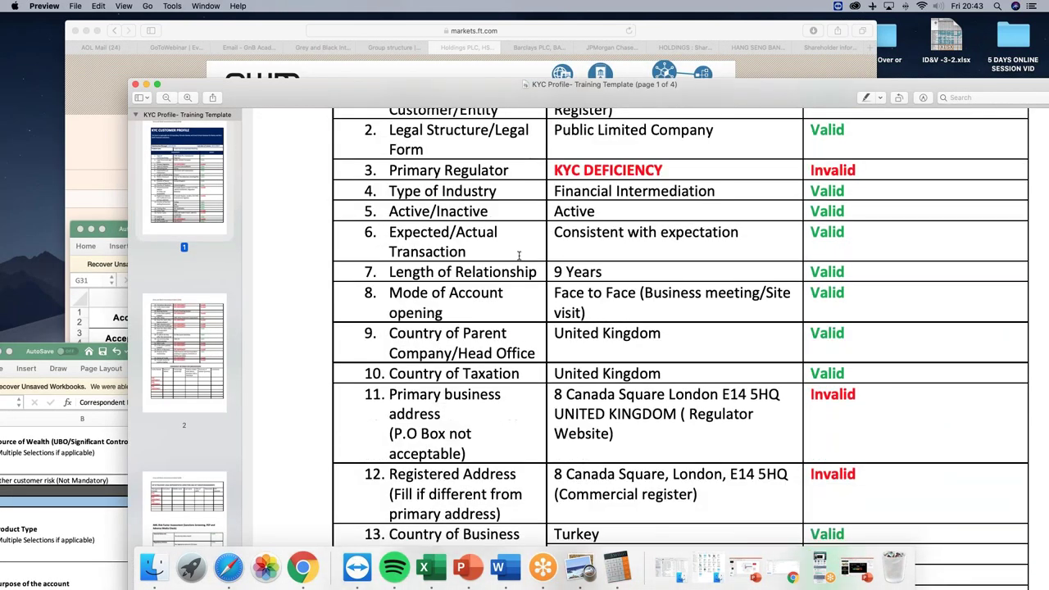
scroll(544, 259, "down", 1)
scroll(544, 259, "down", 5)
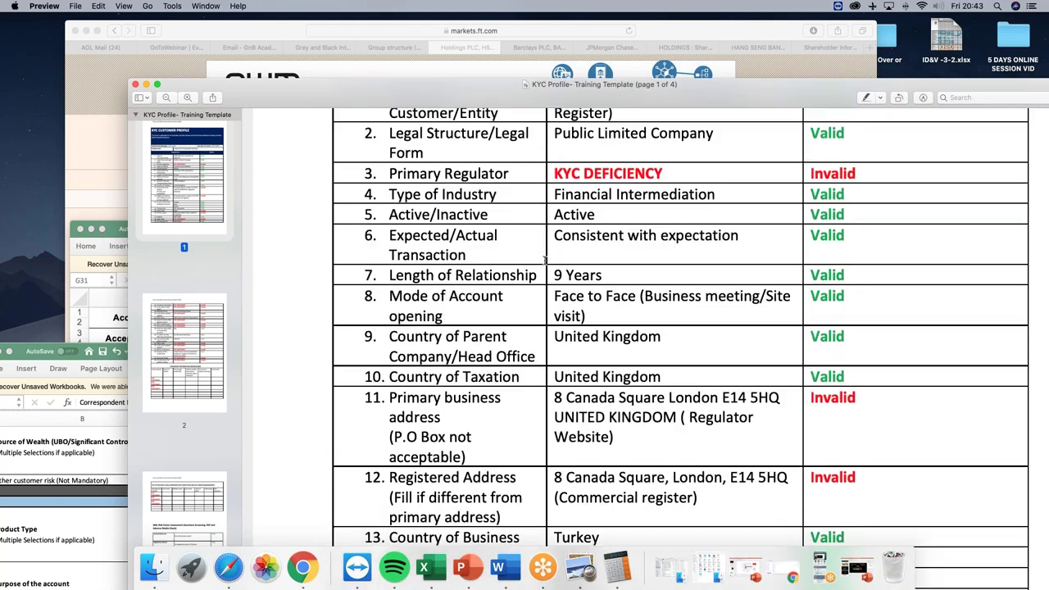
scroll(613, 259, "down", 3)
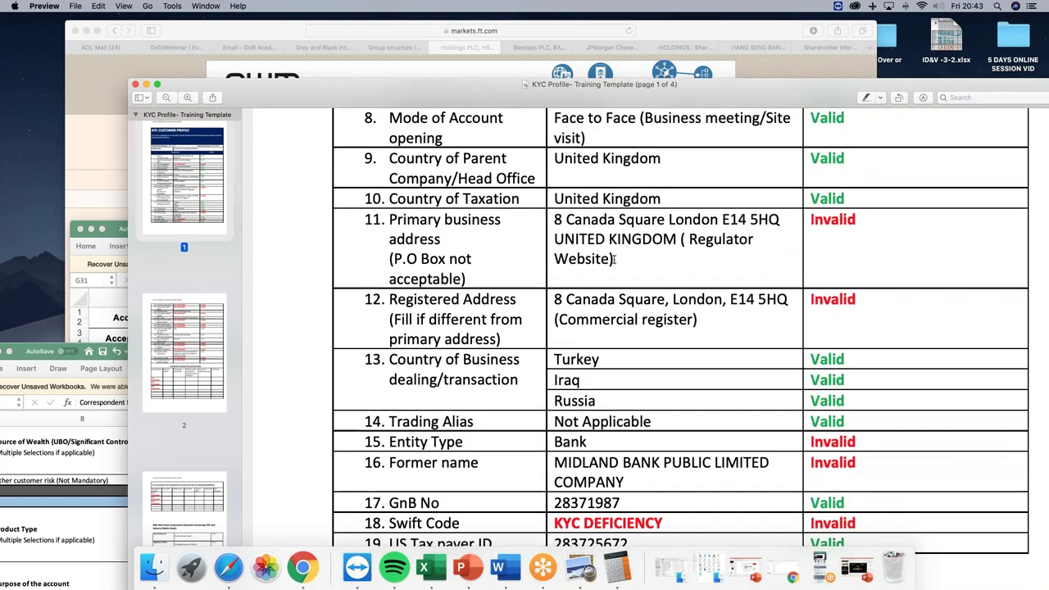
scroll(613, 260, "up", 8)
scroll(613, 259, "up", 3)
scroll(441, 337, "down", 5)
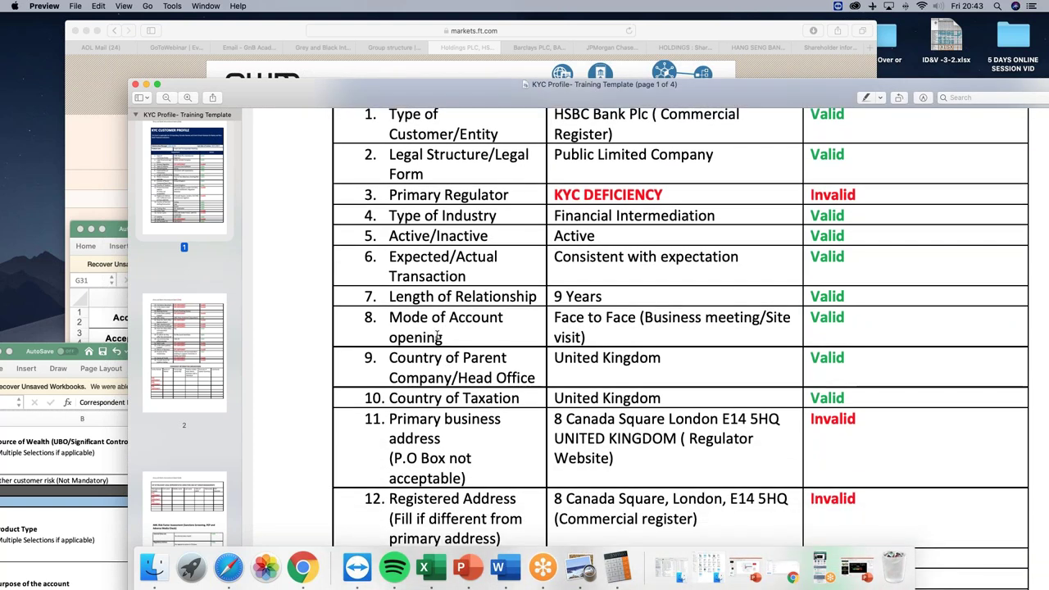
scroll(441, 337, "down", 5)
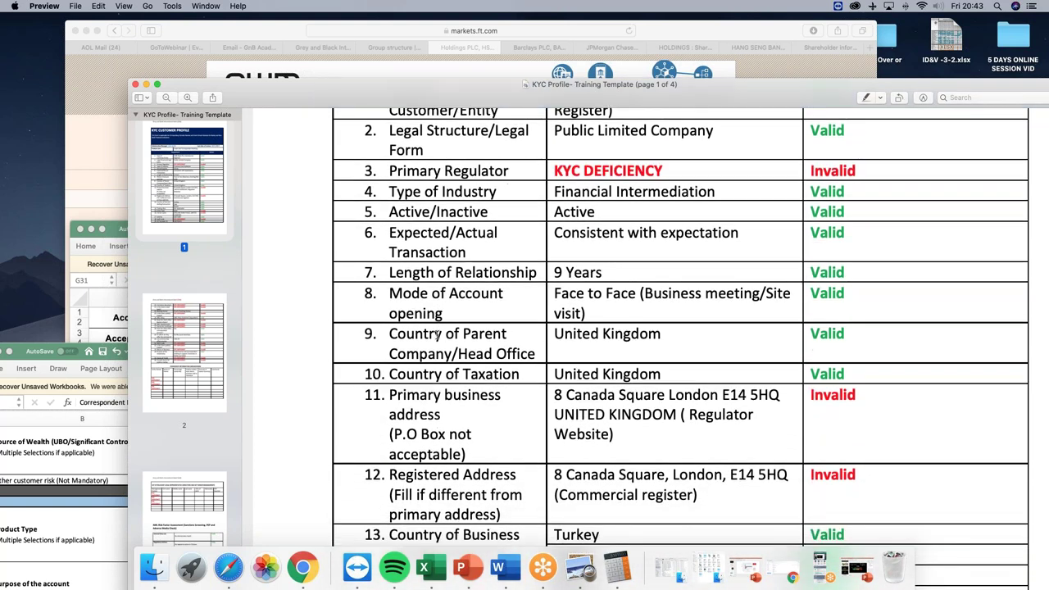
scroll(437, 332, "down", 10)
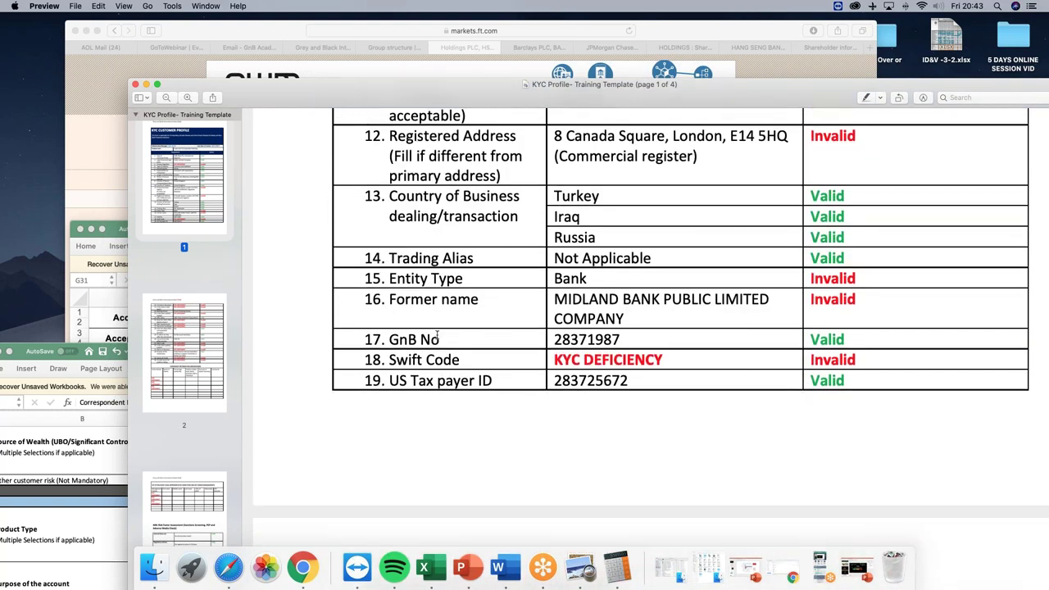
scroll(438, 333, "down", 5)
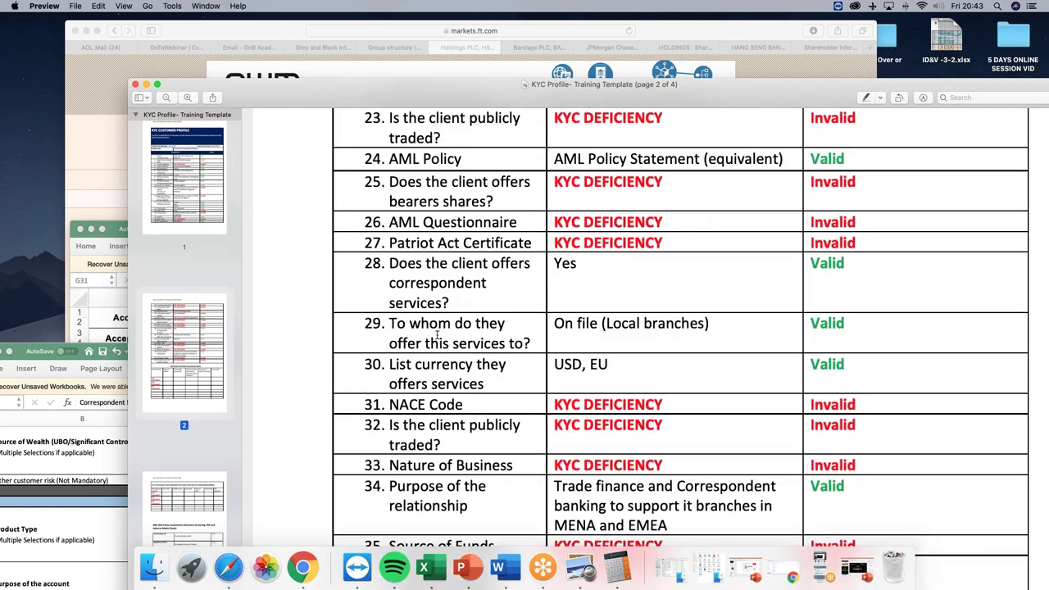
scroll(438, 331, "up", 10)
scroll(438, 331, "up", 10)
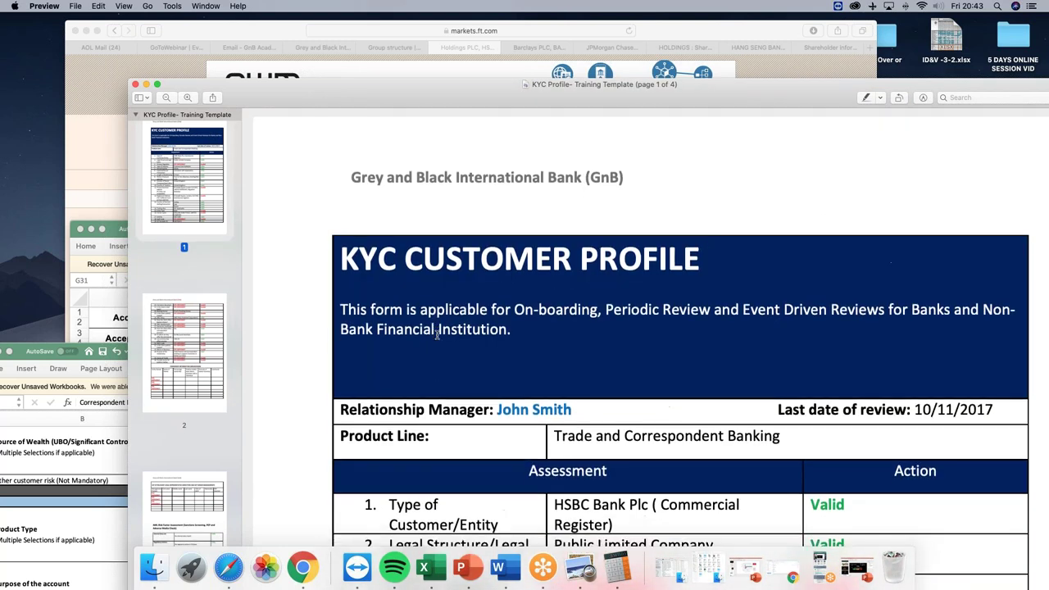
scroll(408, 287, "down", 2)
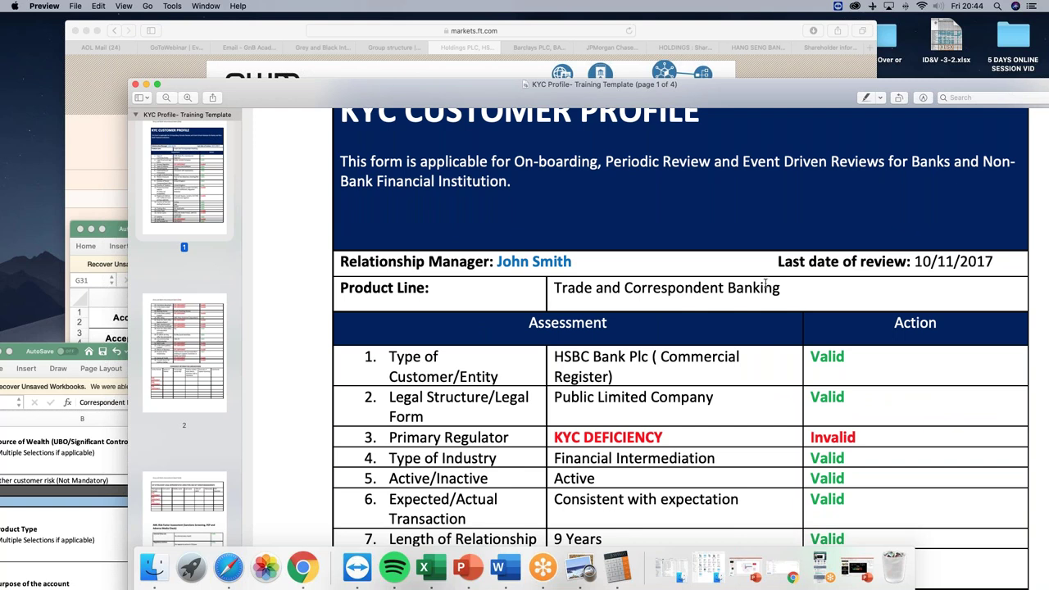
left_click(364, 67)
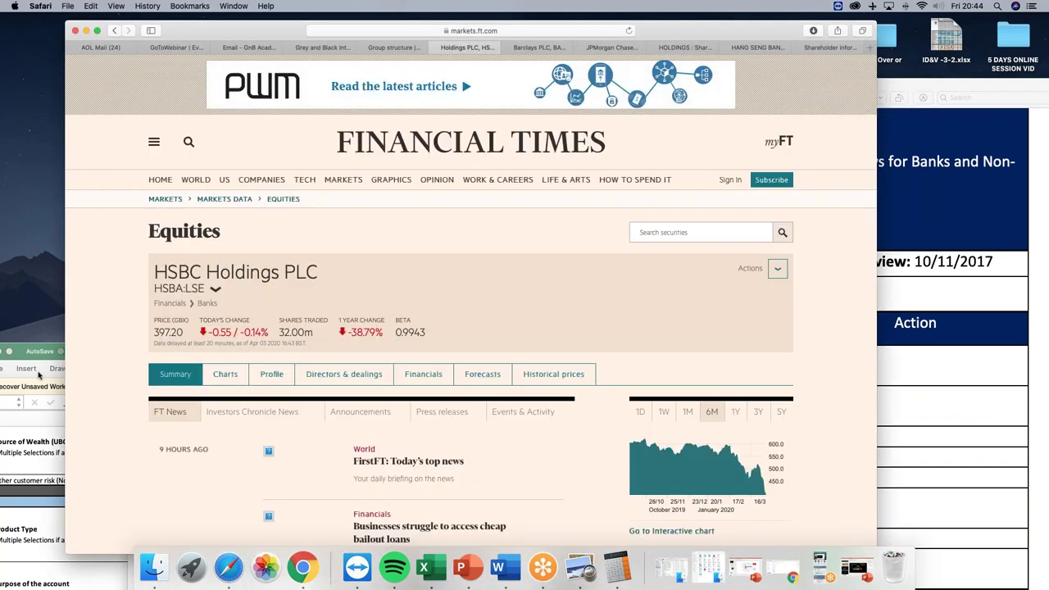
Return to the customer assessment workbook in Excel and set the first Purpose of the account row to Trade.
key("super+Tab")
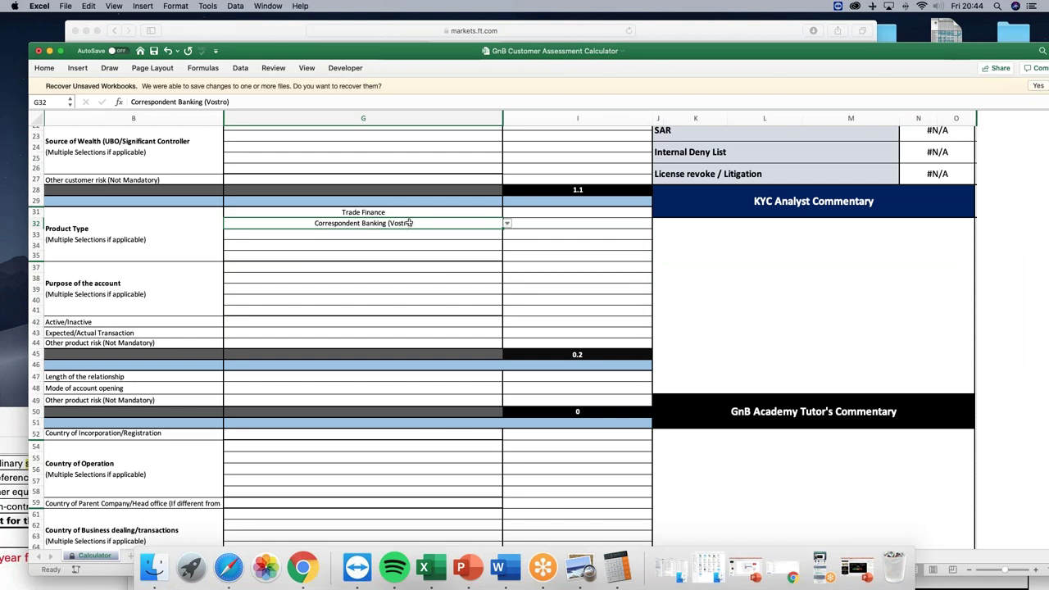
left_click(410, 214)
left_click(395, 238)
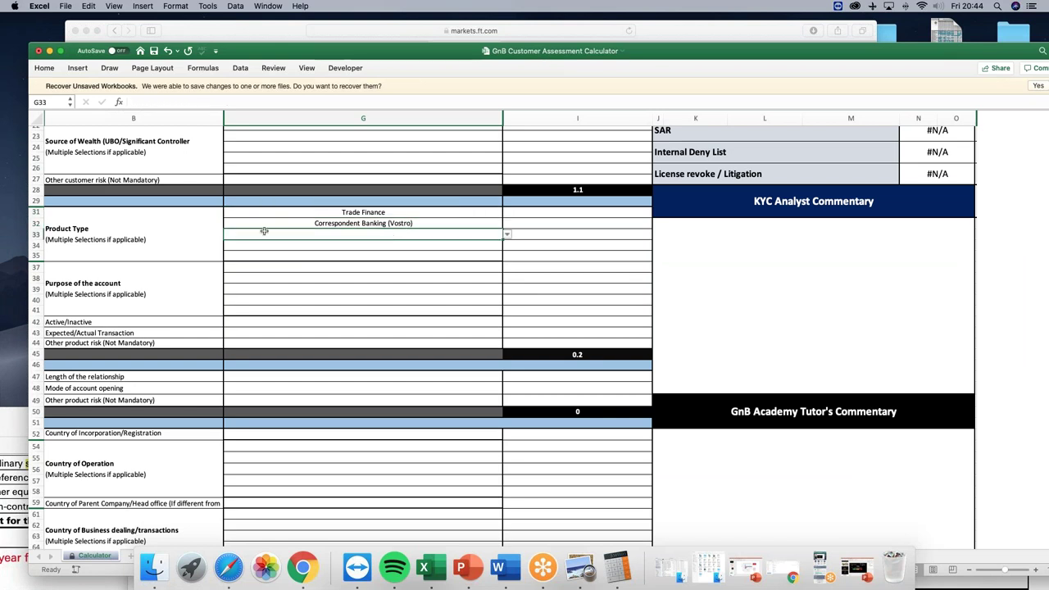
left_click(293, 270)
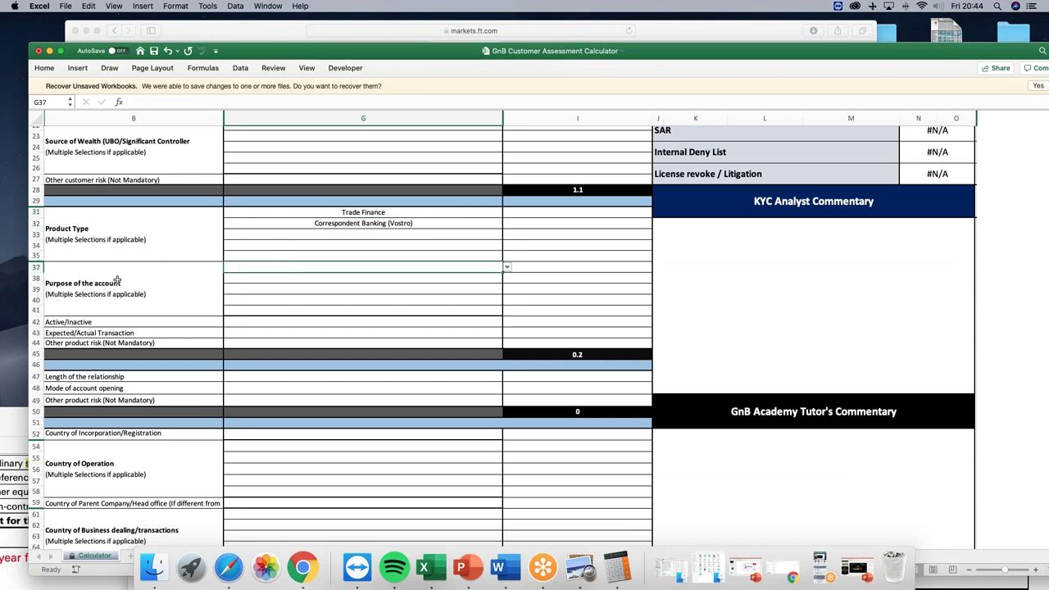
left_click(370, 212)
left_click(371, 225)
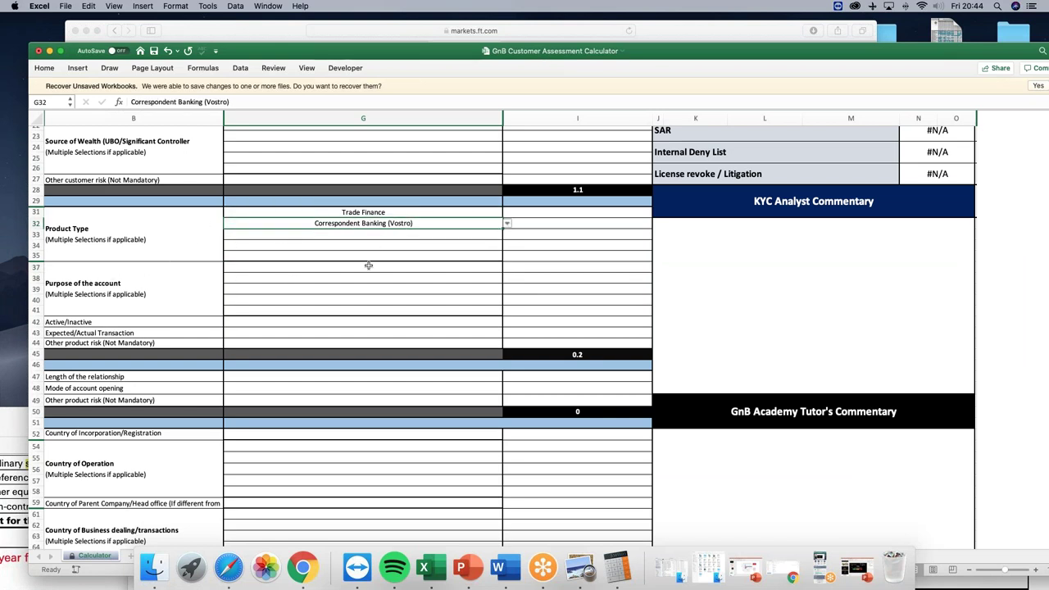
left_click(426, 266)
left_click(507, 268)
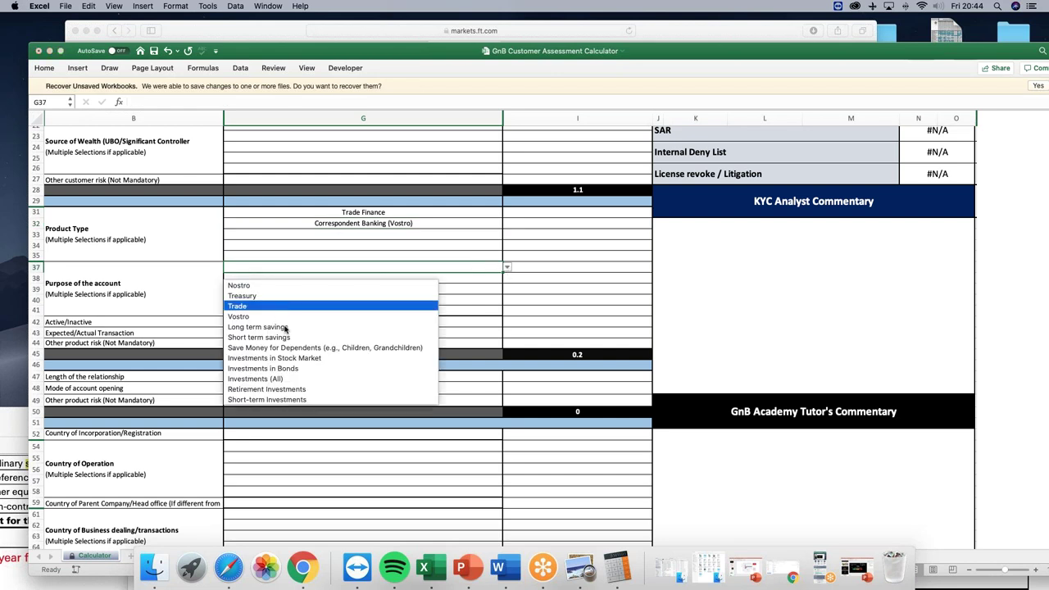
left_click(429, 303)
Set the second Purpose of the account row to Vostro.
left_click(503, 278)
left_click(507, 279)
scroll(287, 361, "down", 4)
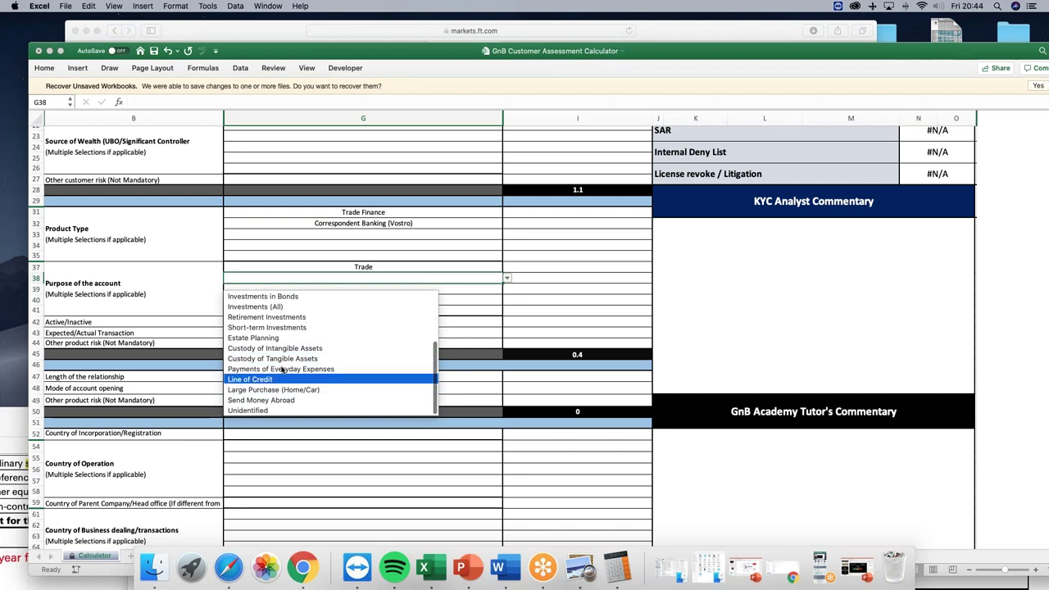
scroll(286, 393, "up", 4)
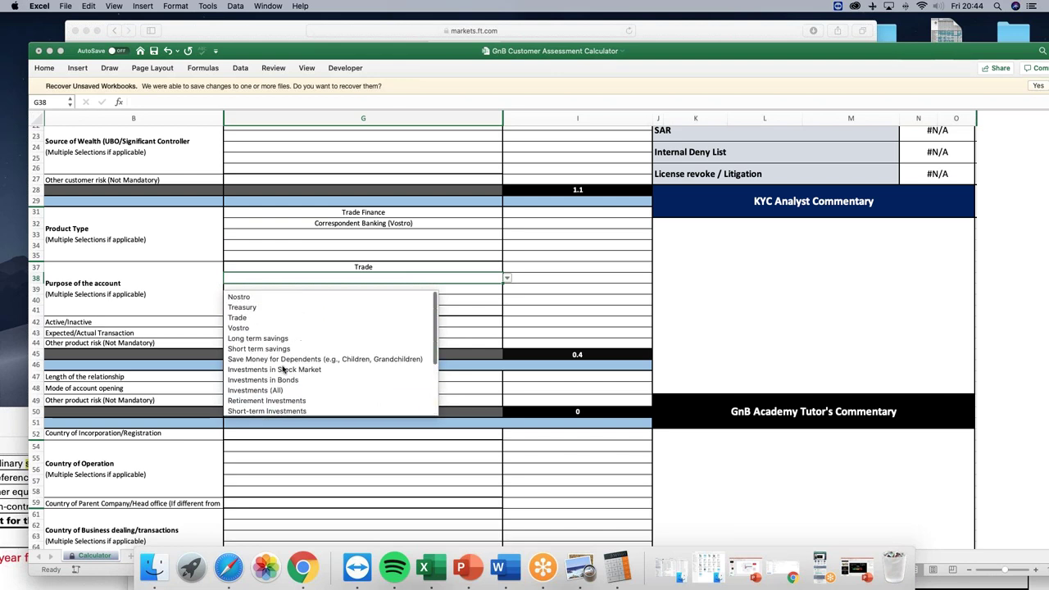
left_click(266, 327)
Set the Active/Inactive row to Active.
left_click(389, 303)
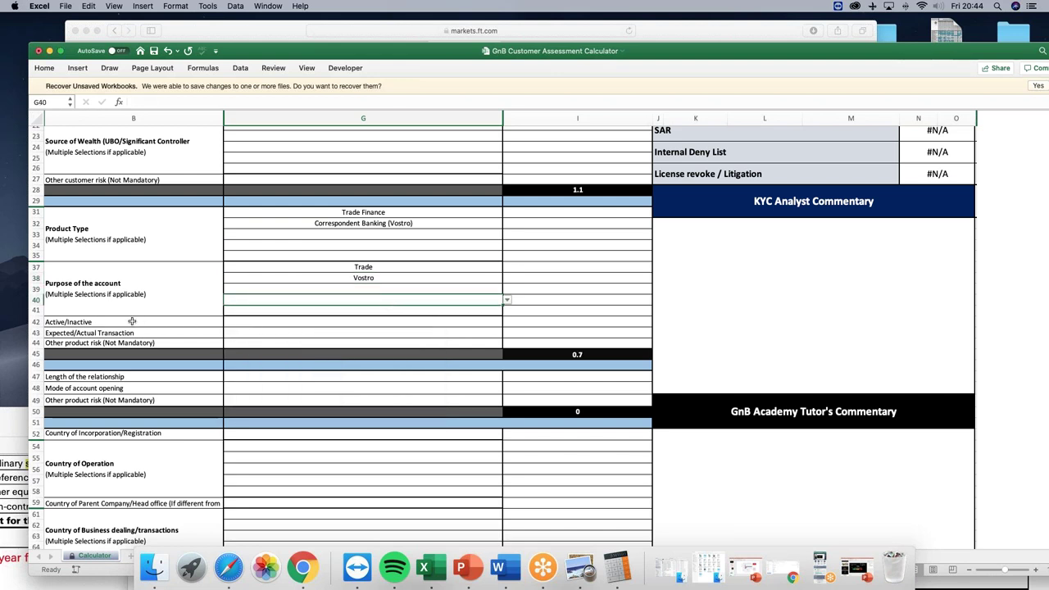
left_click(459, 321)
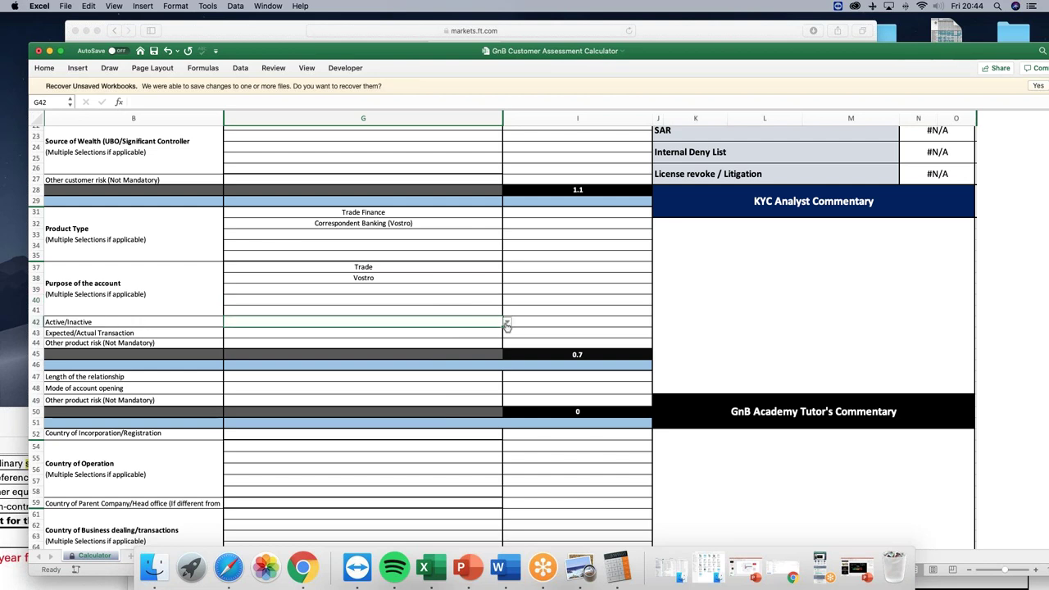
left_click(507, 325)
left_click(250, 338)
Move the workbook window aside, switch to the KYC Profile in Preview and examine the primary regulator, account activity and expected transaction entries.
left_click_drag(682, 51, 671, 290)
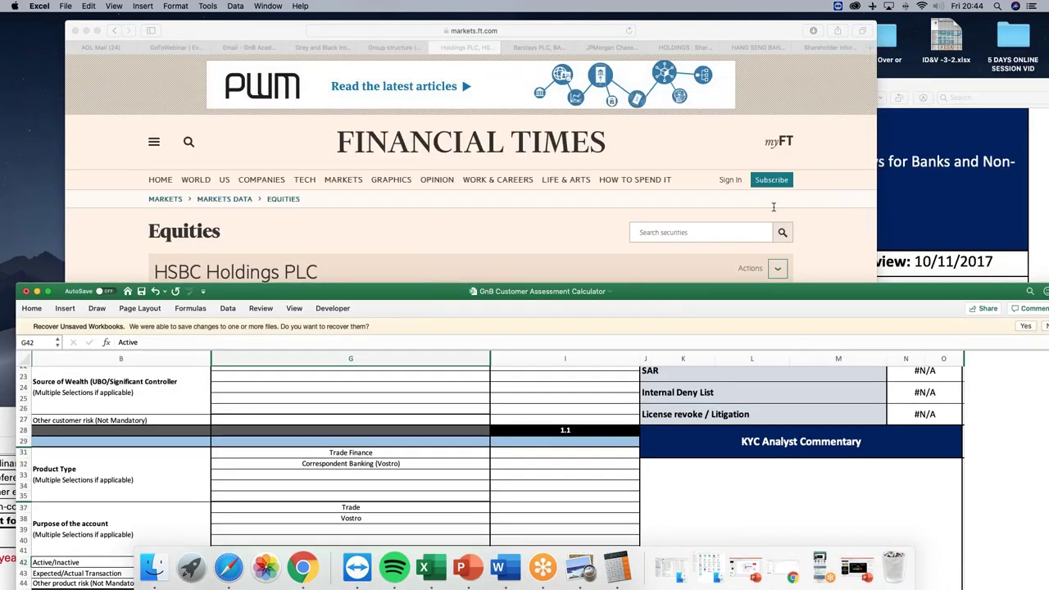
key("super+Tab")
scroll(644, 347, "down", 4)
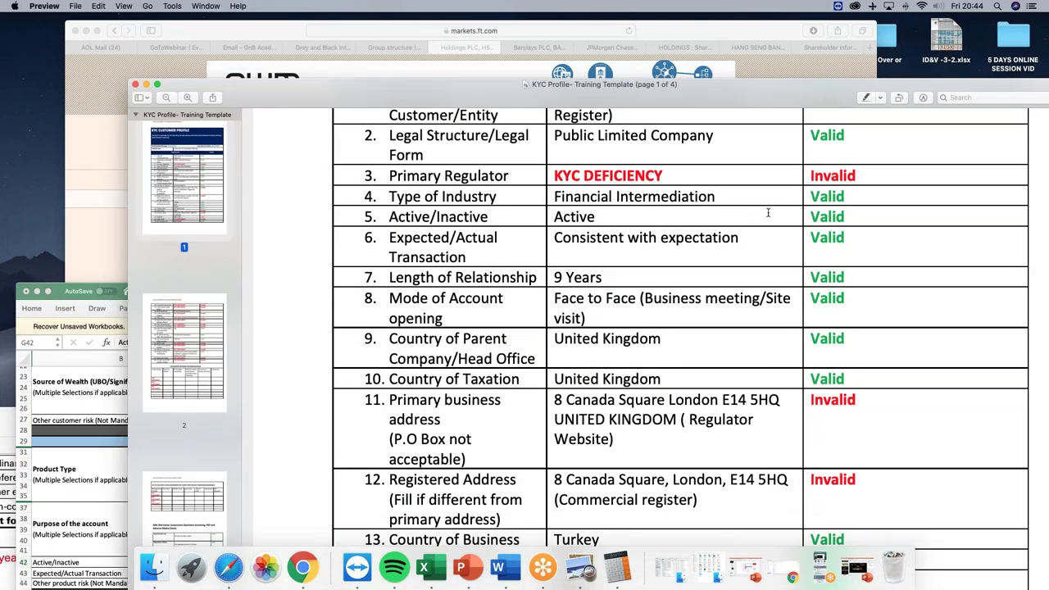
scroll(851, 170, "down", 1)
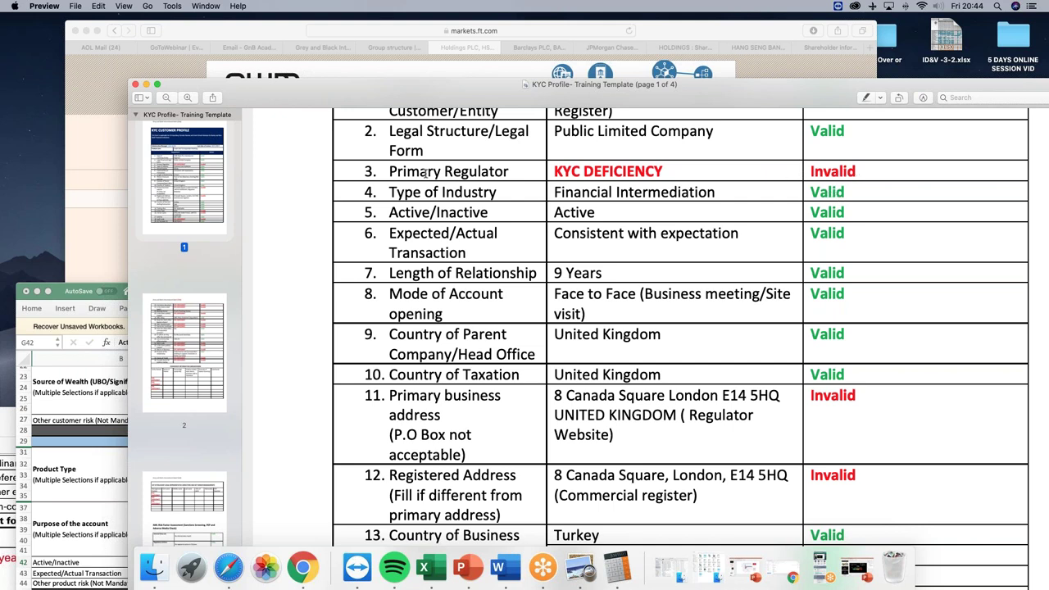
Return to the customer assessment workbook in Excel, move its window back up and review the selected data in the upper sections.
key("super+Tab")
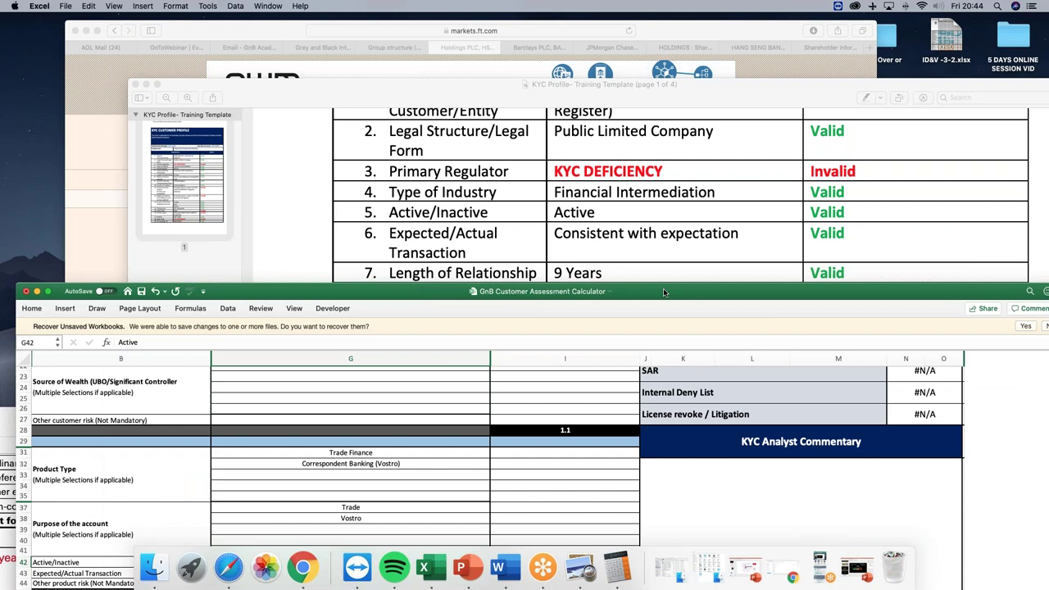
left_click_drag(666, 291, 690, 63)
scroll(424, 262, "up", 6)
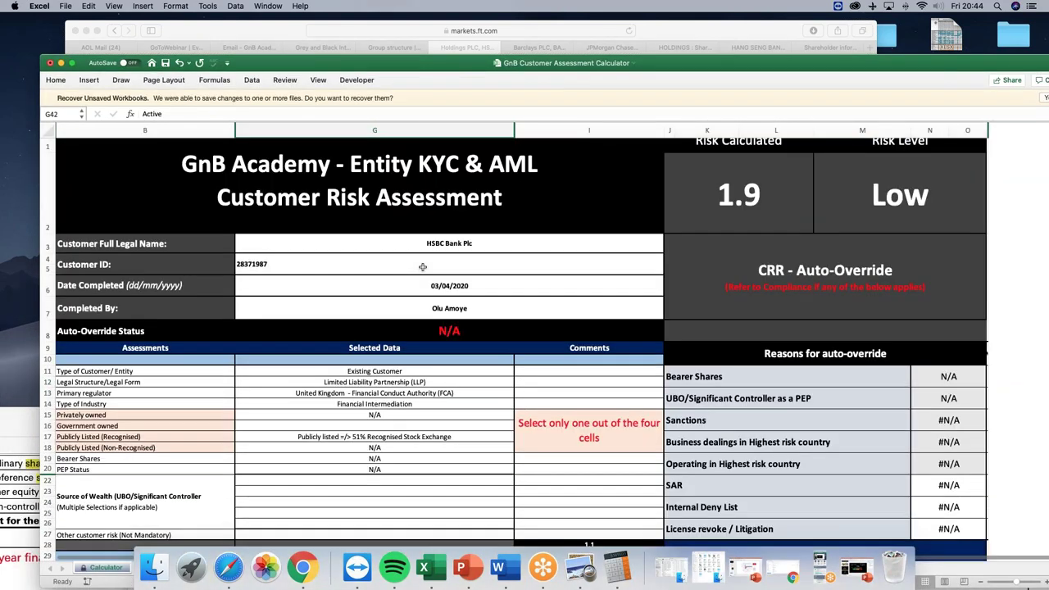
scroll(424, 262, "down", 3)
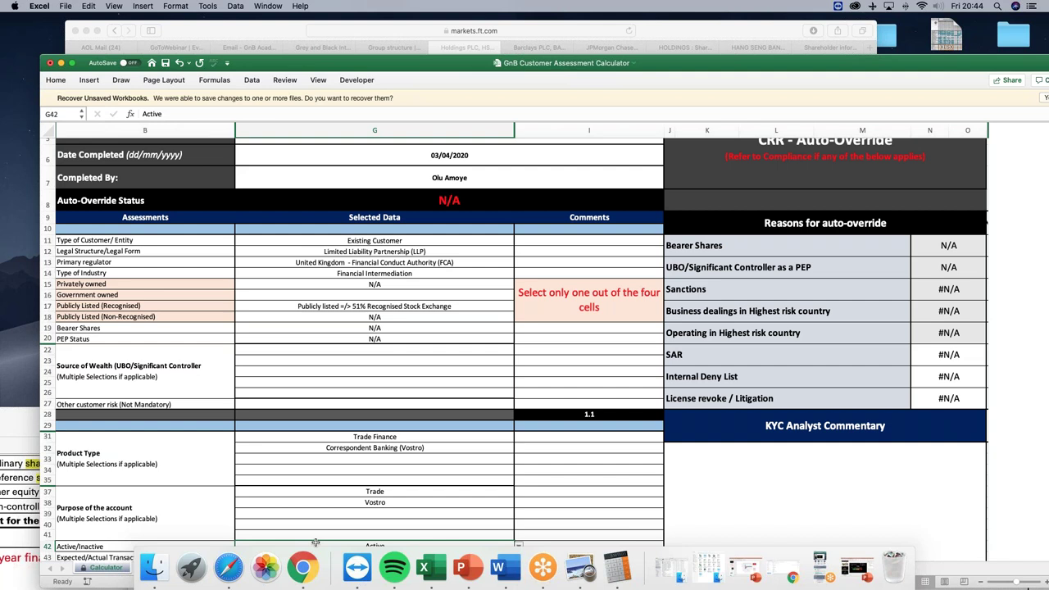
Switch to Safari, go to google.com and search for "UK Financial regulator".
left_click(235, 573)
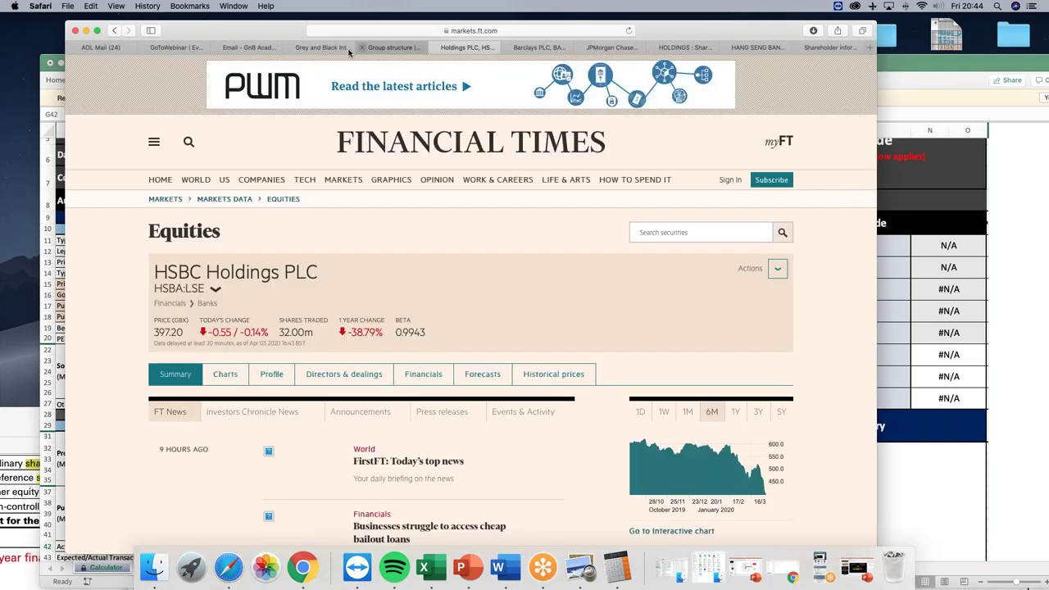
left_click(435, 33)
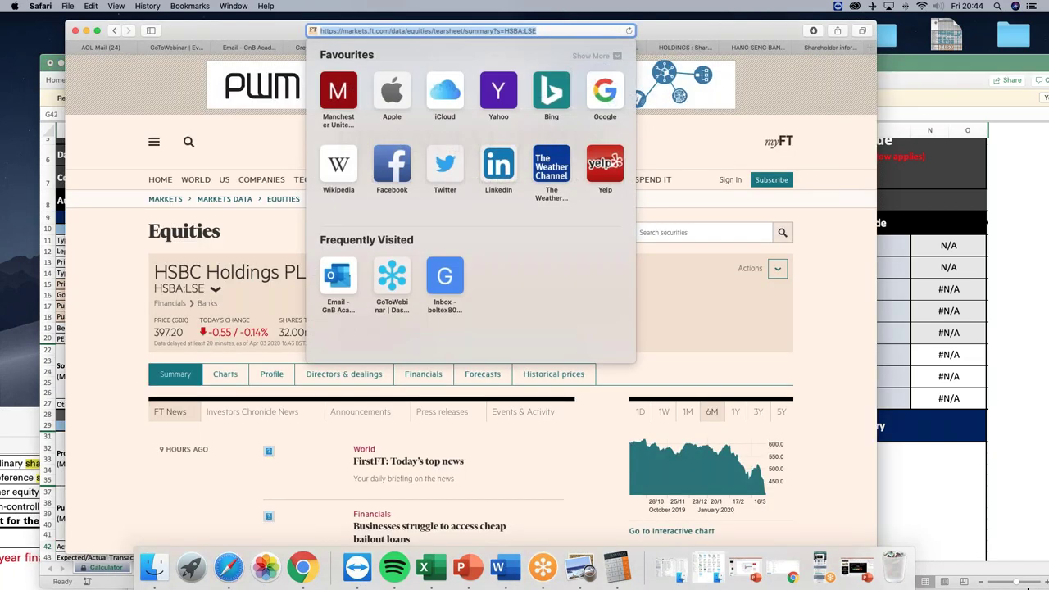
type("google.com")
key("Return")
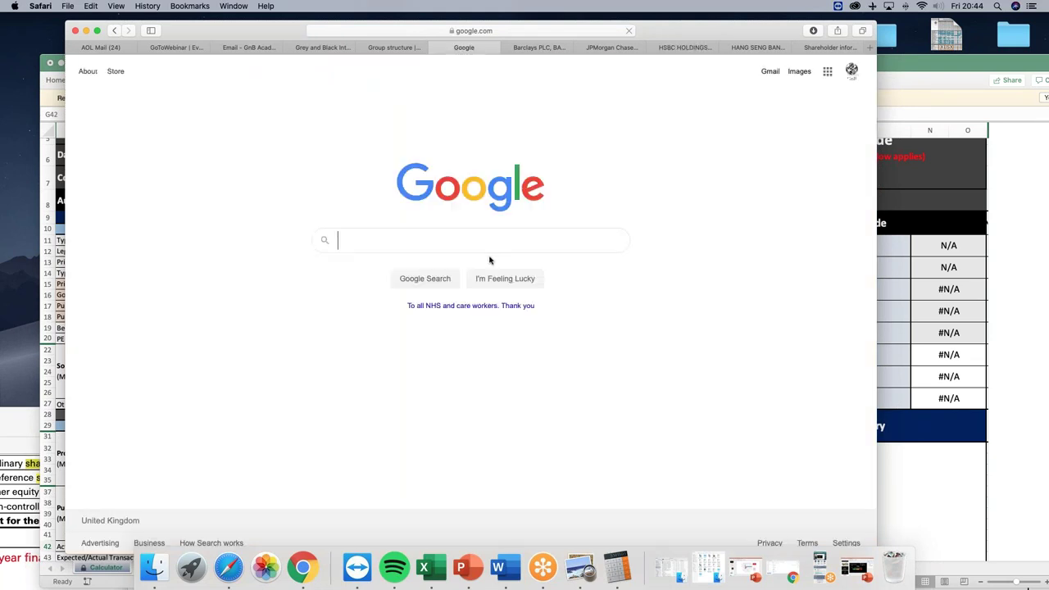
left_click(442, 243)
type("UK Financial regulator")
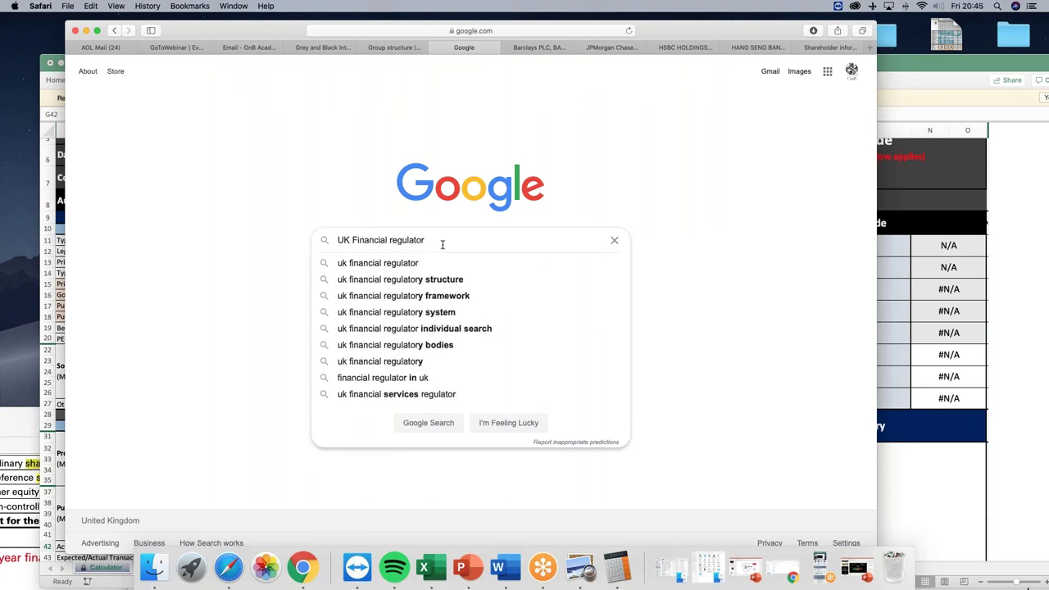
key("Return")
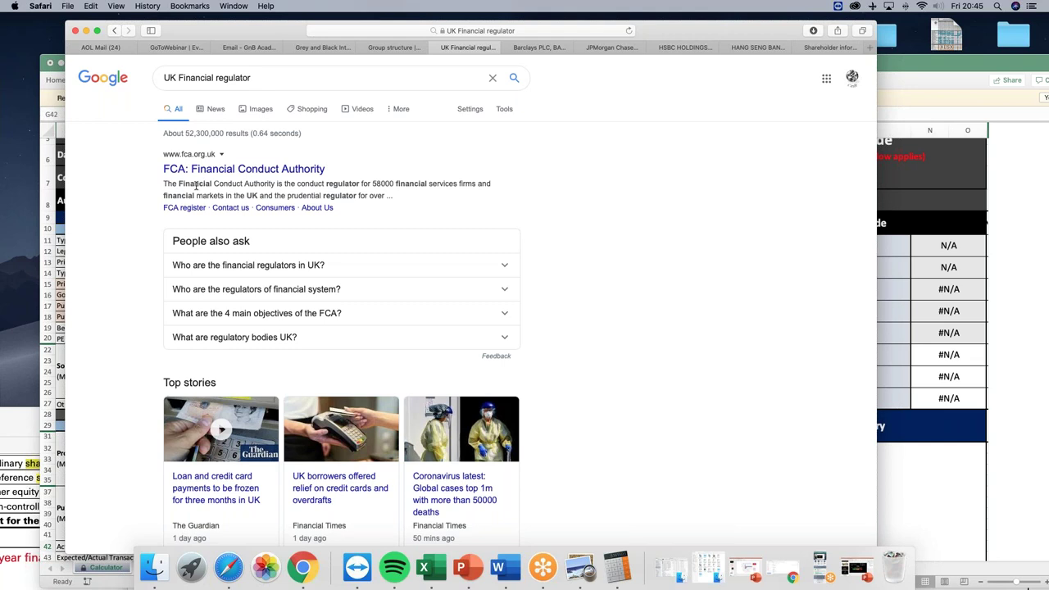
Replace the Google query with "HSBC Bank Plc FCA" and run the search.
left_click(289, 77)
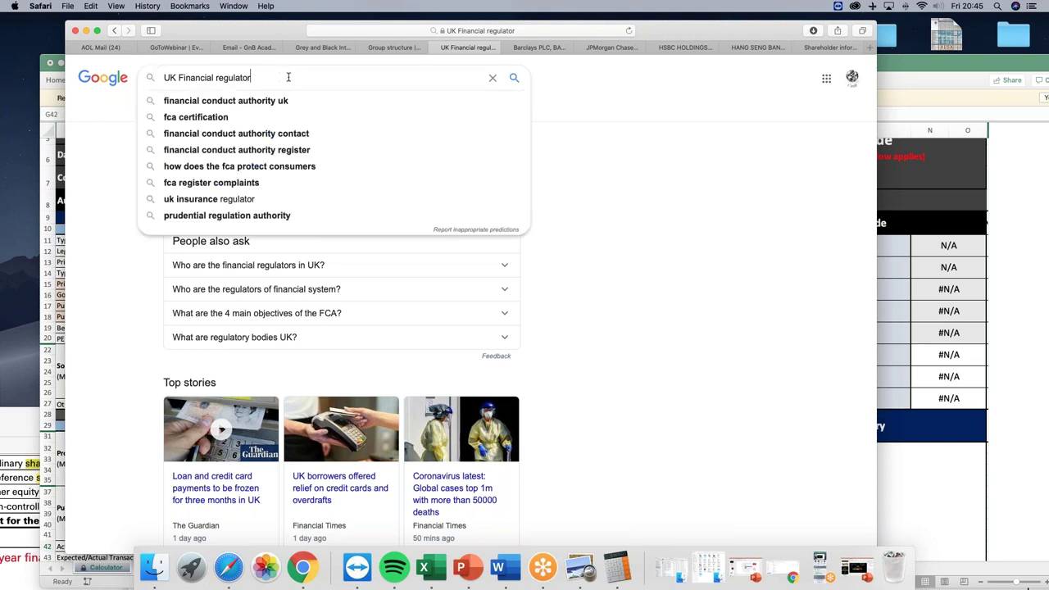
left_click(549, 198)
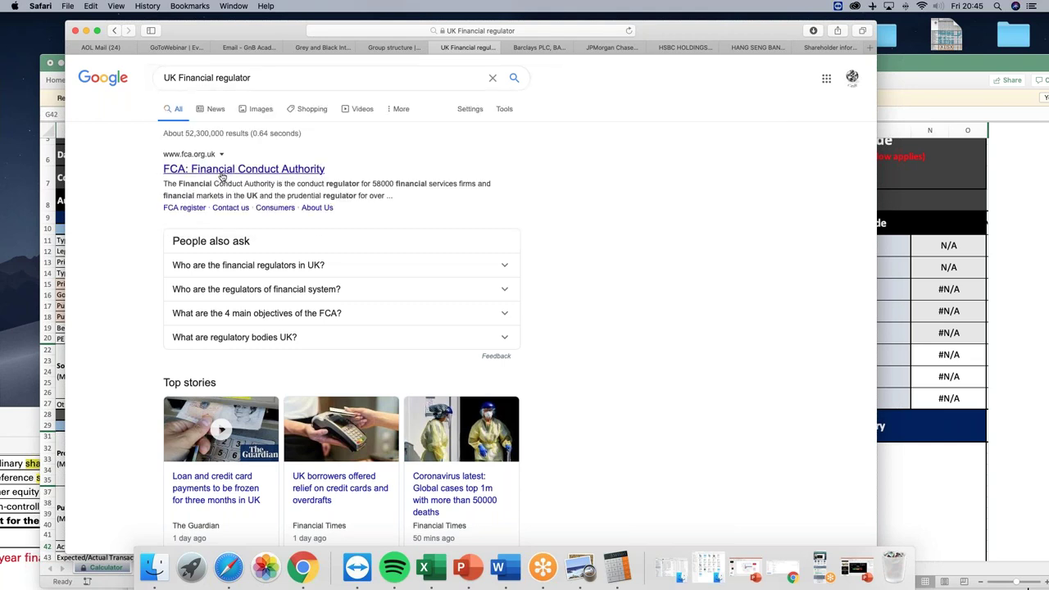
left_click(256, 77)
left_click_drag(255, 77, 151, 77)
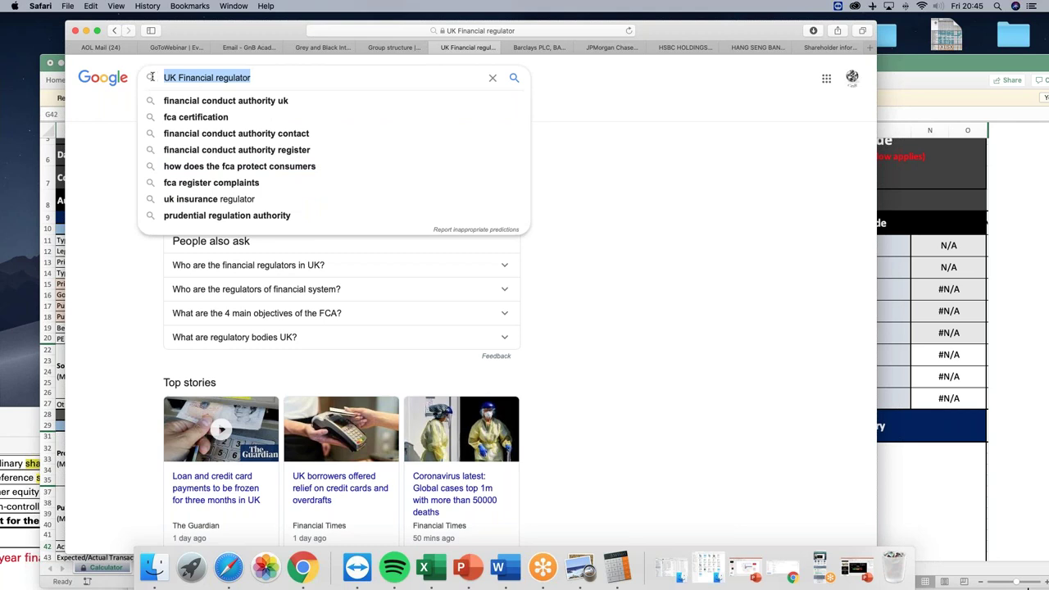
type("Financial ")
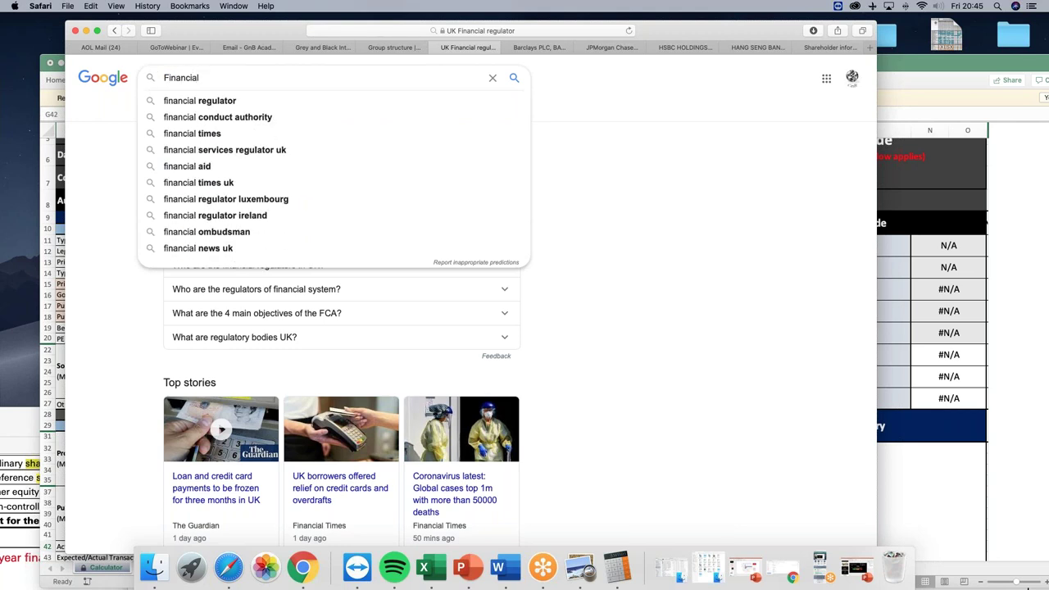
type("Co")
key("BackSpace")
key("BackSpace")
key("BackSpace")
key("BackSpace")
key("BackSpace")
key("BackSpace")
key("BackSpace")
key("BackSpace")
key("BackSpace")
key("BackSpace")
key("BackSpace")
key("BackSpace")
type("HSBC Bank Plc FCA")
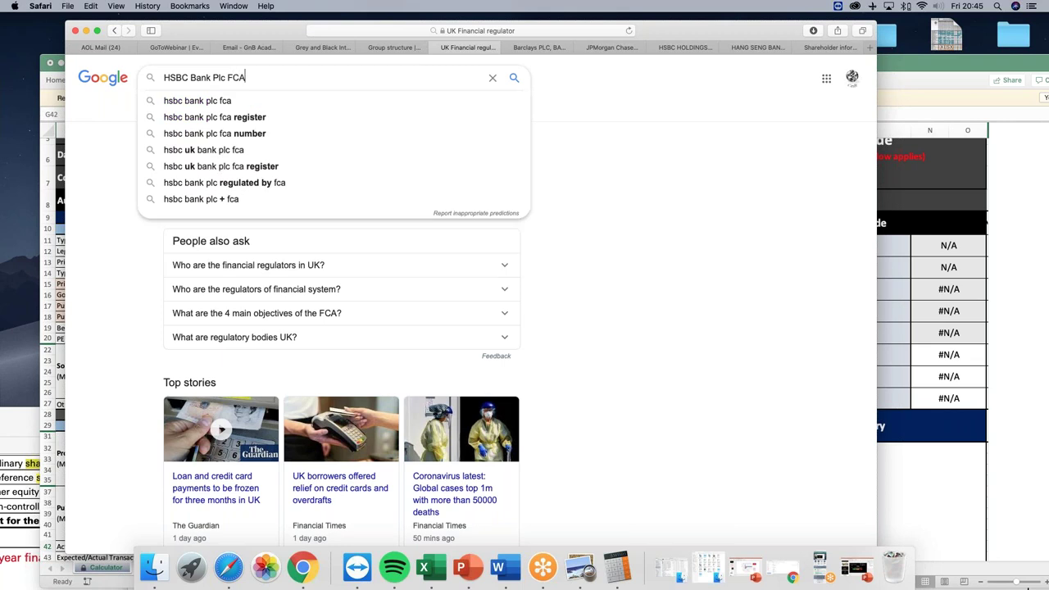
key("Return")
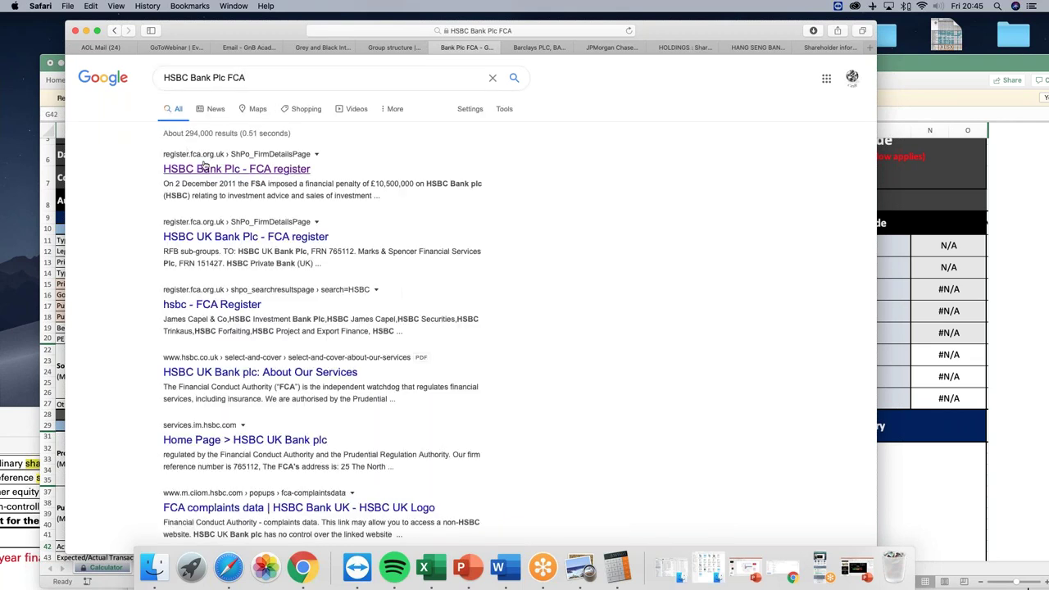
Open the "HSBC Bank Plc - FCA register" result in a new tab and switch to that tab.
right_click(274, 170)
left_click(315, 175)
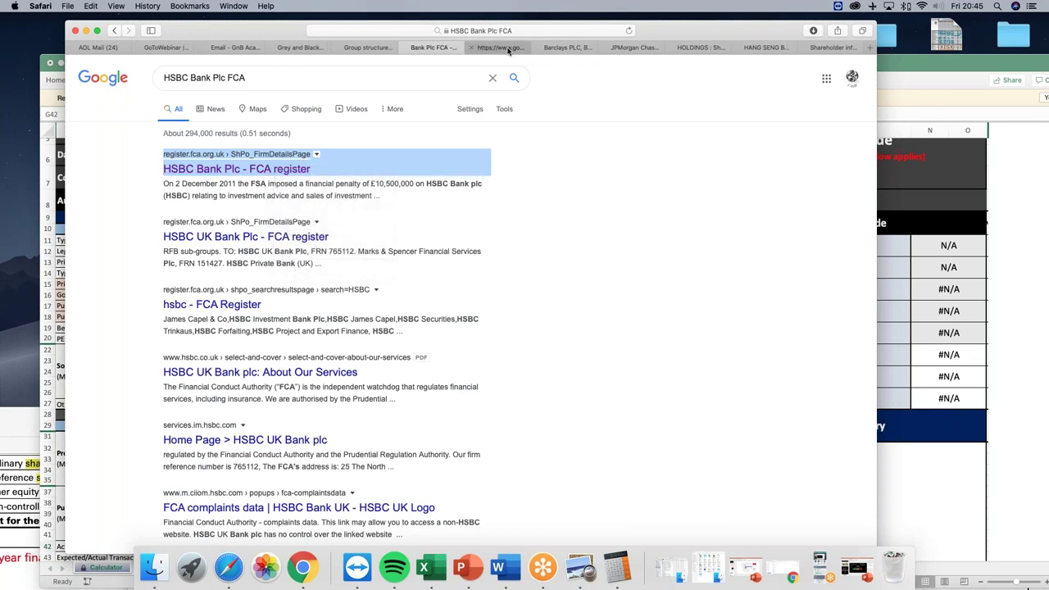
left_click(508, 50)
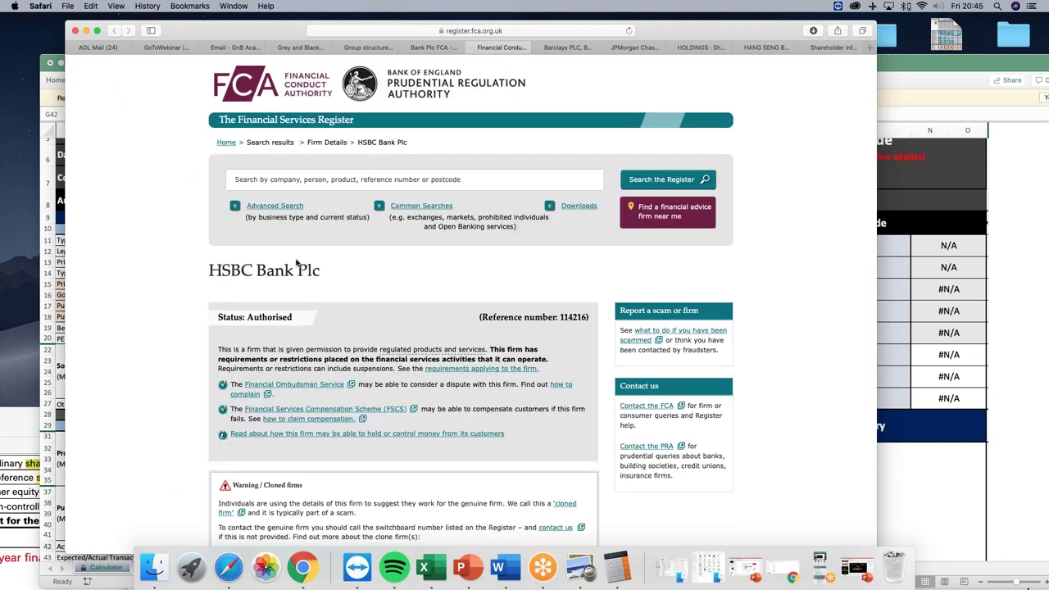
Examine the HSBC Bank Plc entry in the Financial Services Register for its authorisation status, contact details and basic details.
scroll(267, 261, "down", 10)
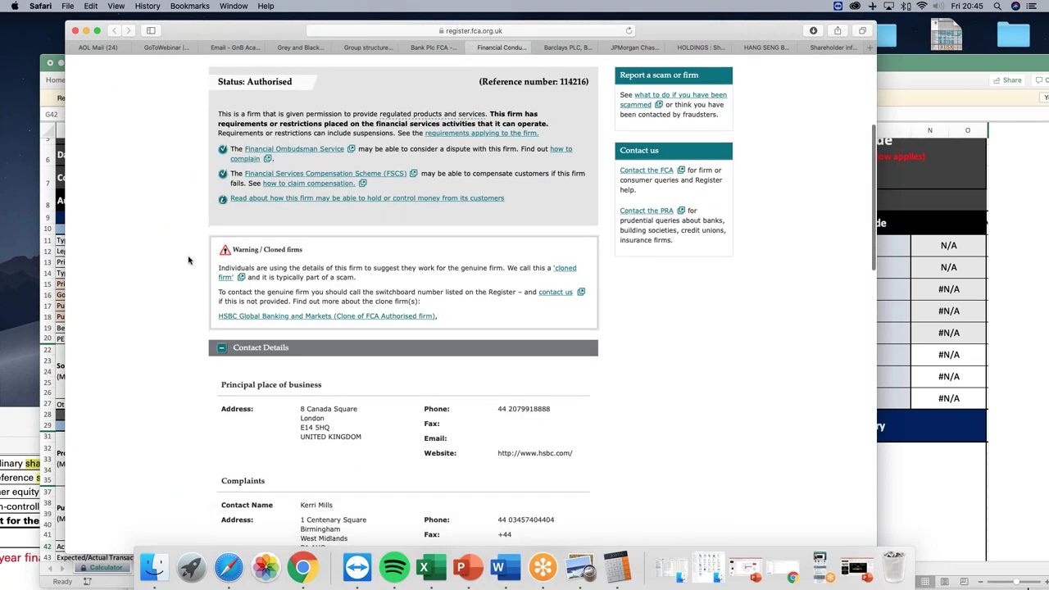
scroll(521, 269, "down", 2)
scroll(519, 269, "up", 2)
scroll(520, 268, "down", 8)
scroll(457, 260, "up", 10)
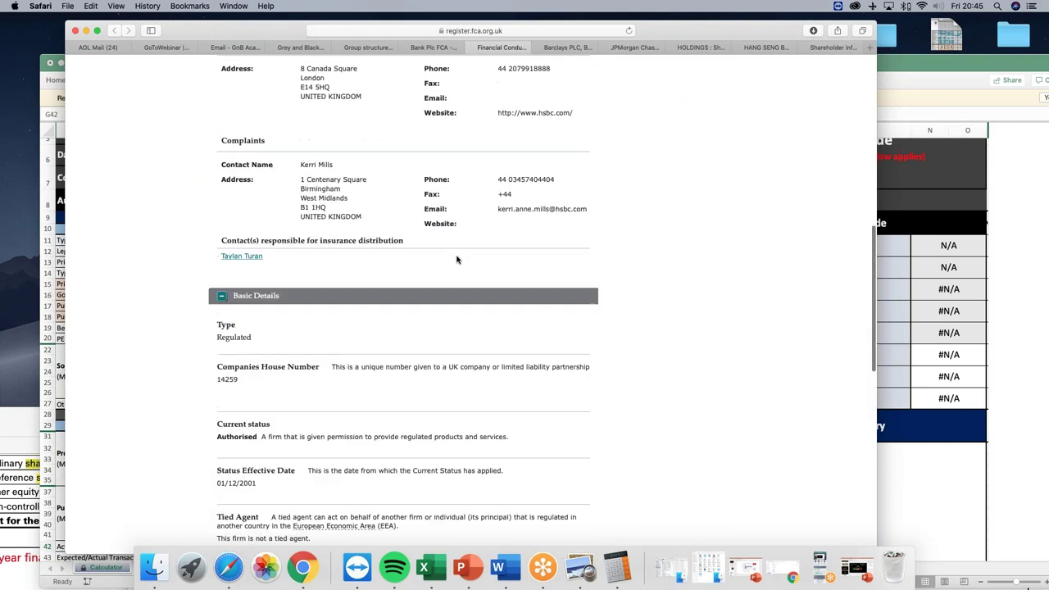
scroll(457, 260, "up", 2)
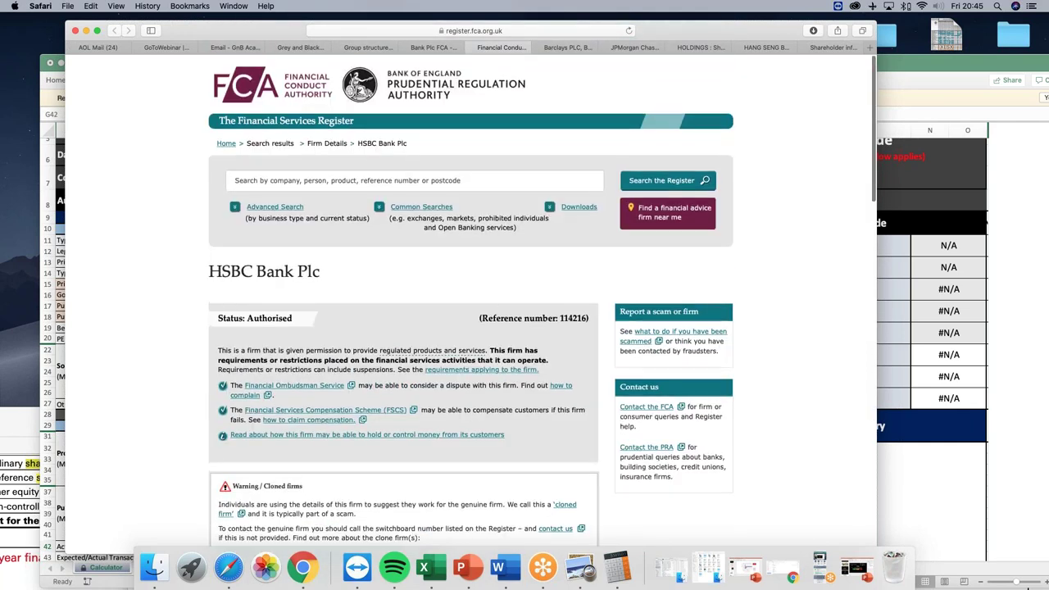
scroll(457, 260, "down", 5)
scroll(346, 268, "up", 3)
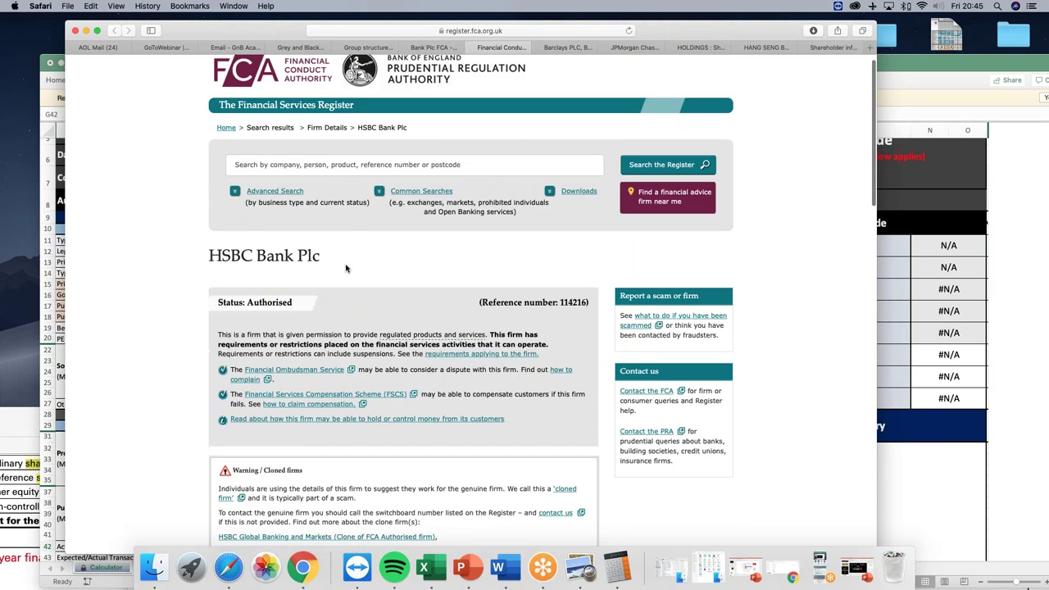
scroll(358, 269, "down", 5)
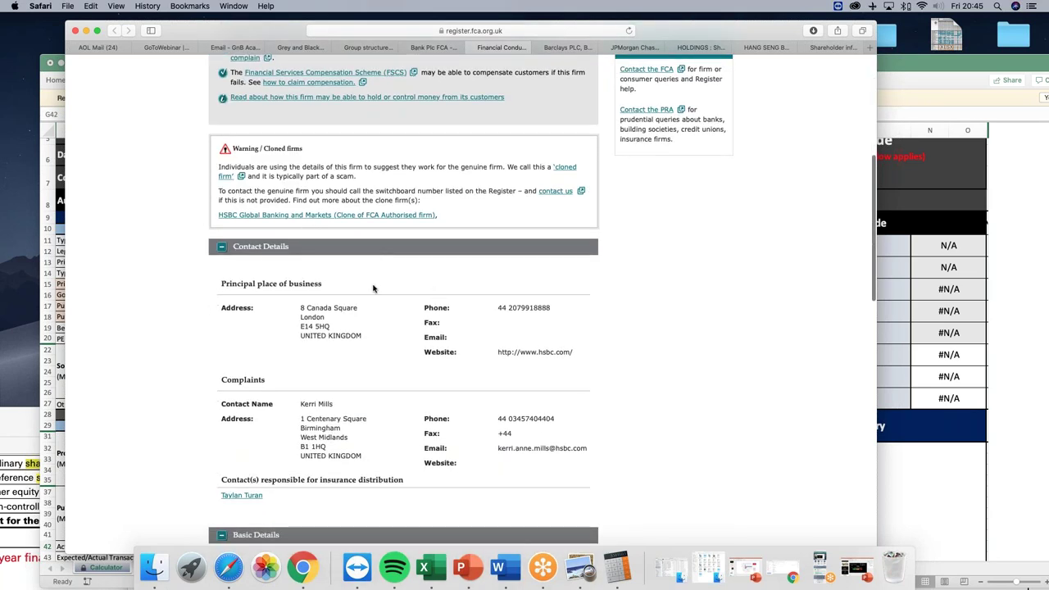
scroll(373, 287, "up", 5)
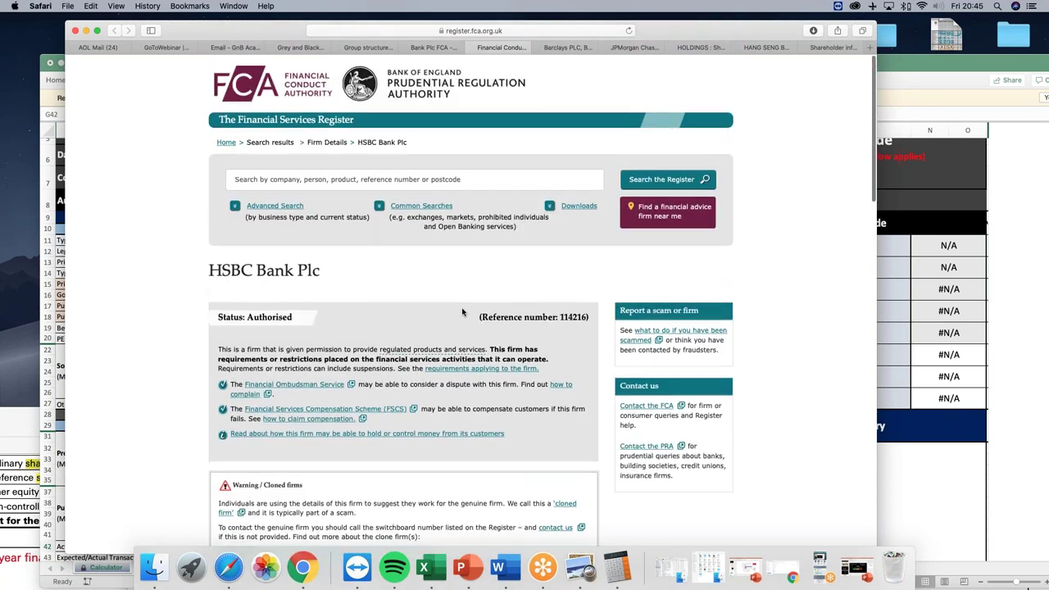
scroll(442, 297, "down", 2)
scroll(438, 281, "down", 4)
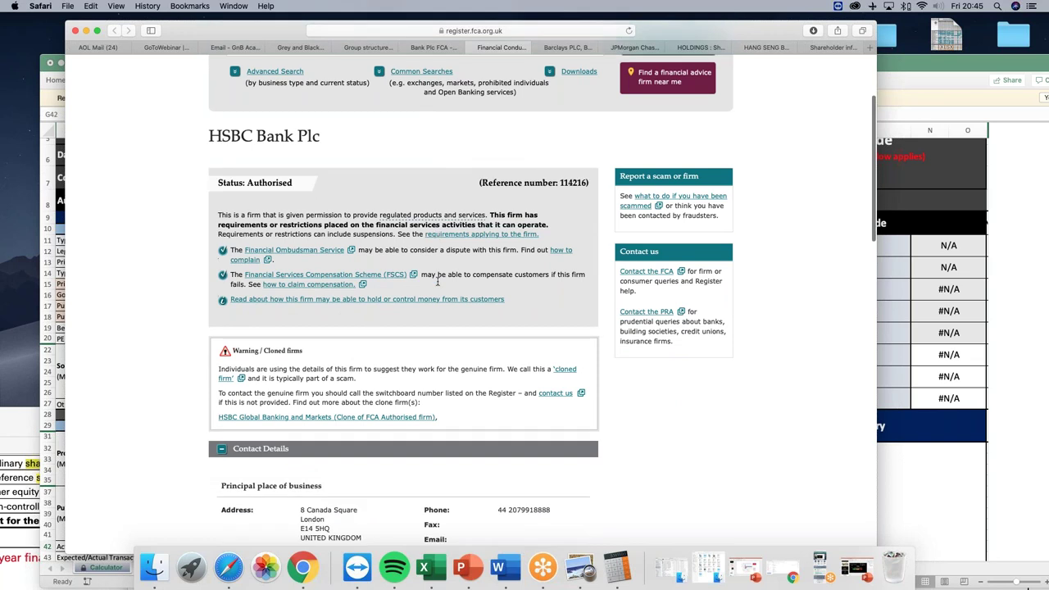
Check the current status and status effective date in the Basic Details of HSBC Bank Plc's register entry.
scroll(404, 281, "down", 10)
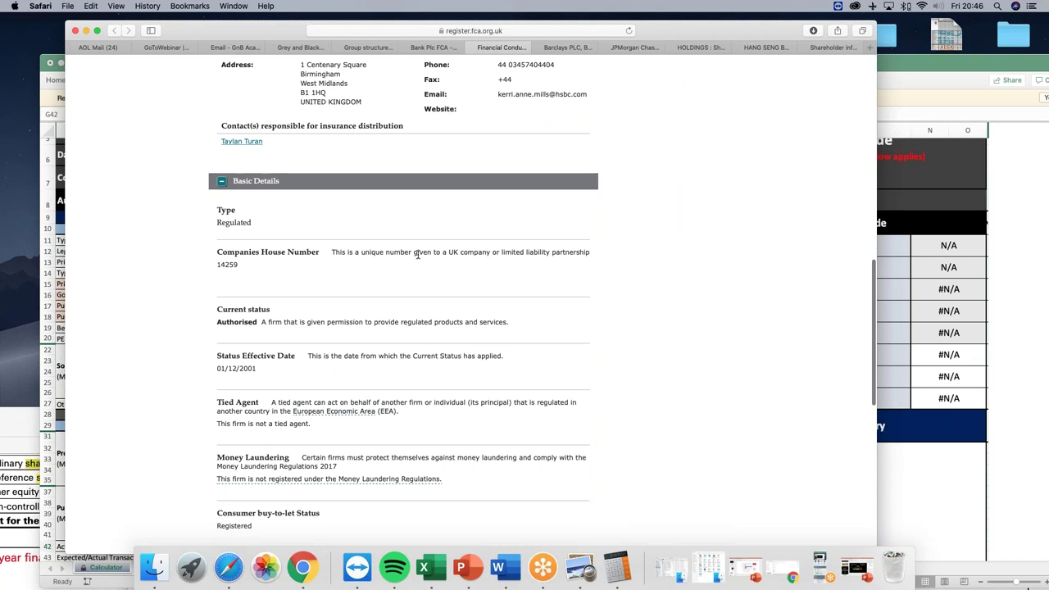
scroll(392, 255, "down", 5)
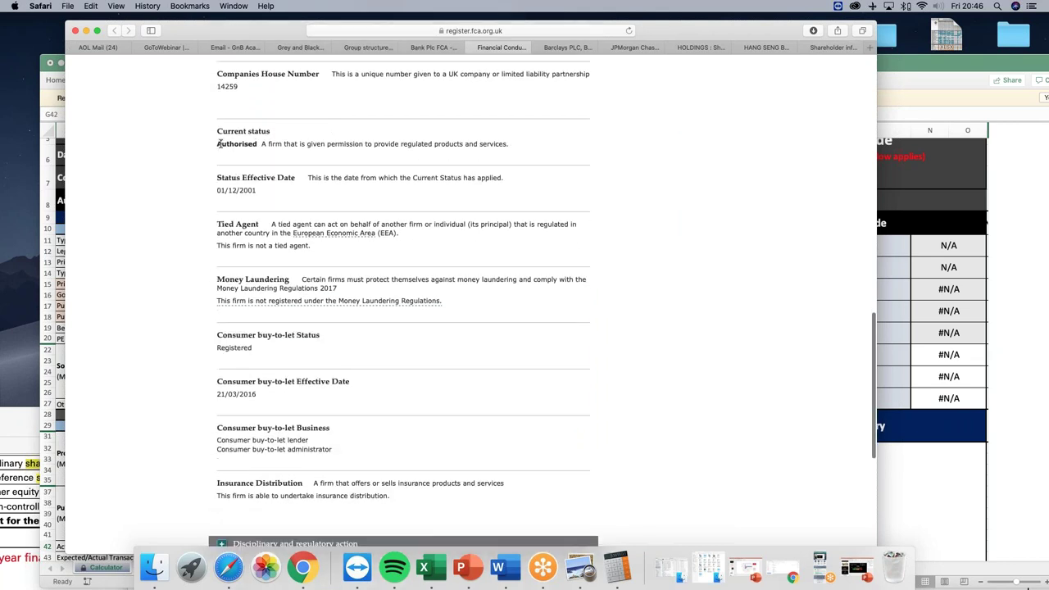
triple_click(223, 145)
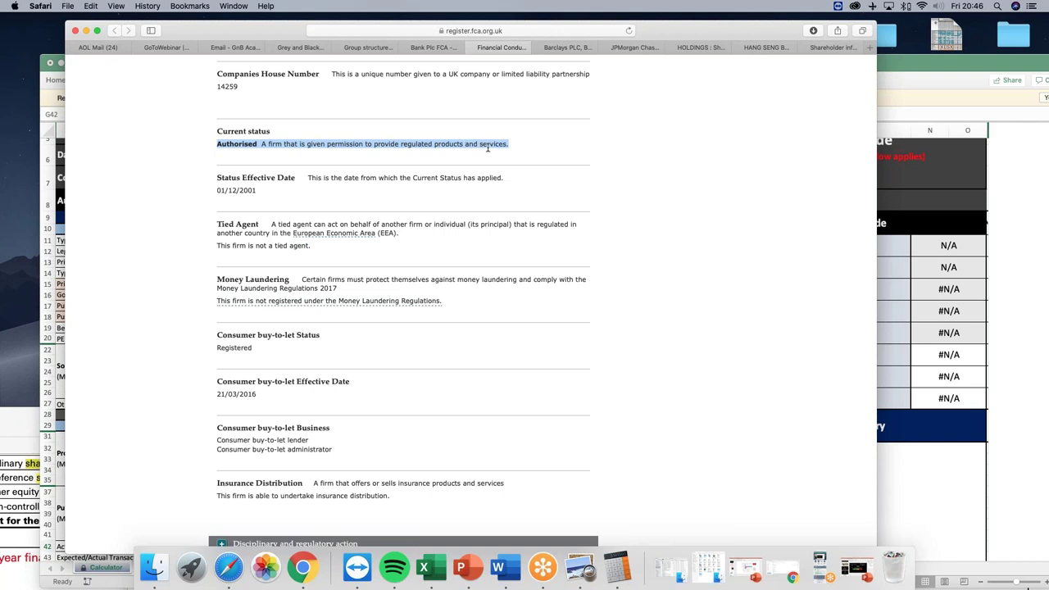
double_click(247, 190)
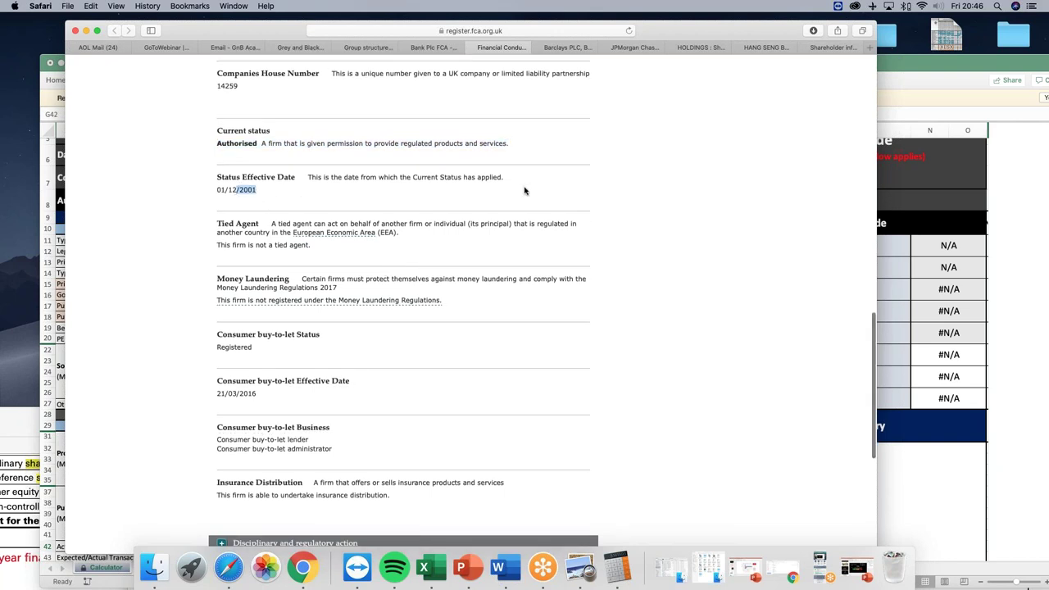
scroll(524, 191, "up", 15)
key("super+p")
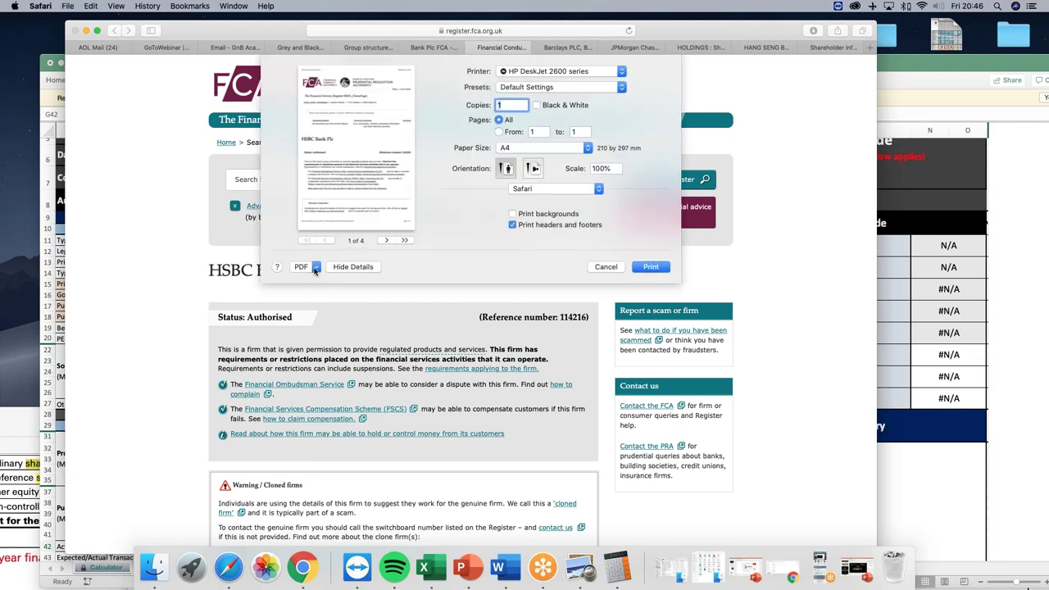
left_click(314, 268)
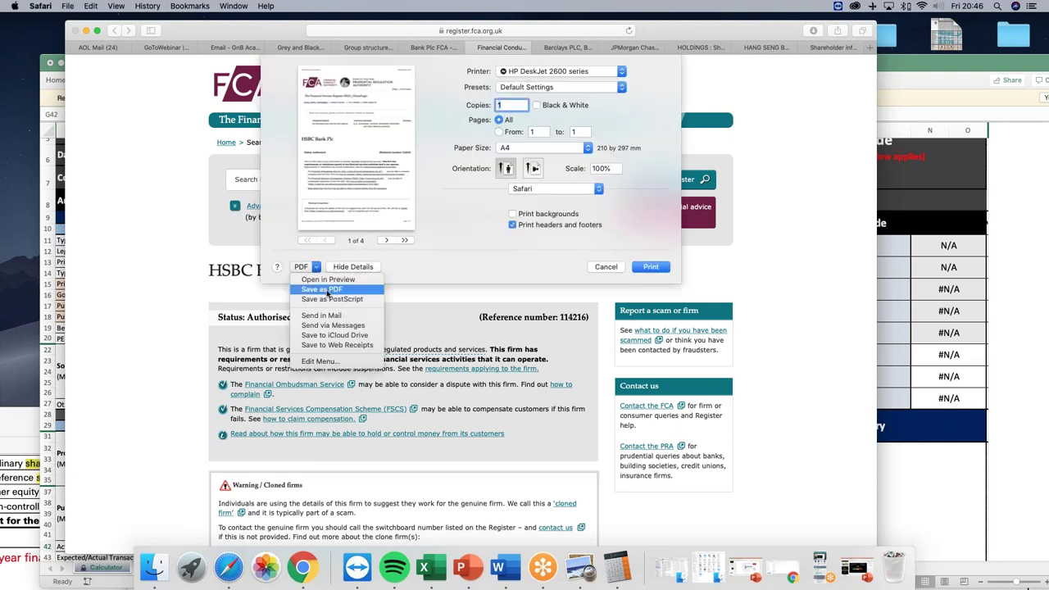
left_click(449, 274)
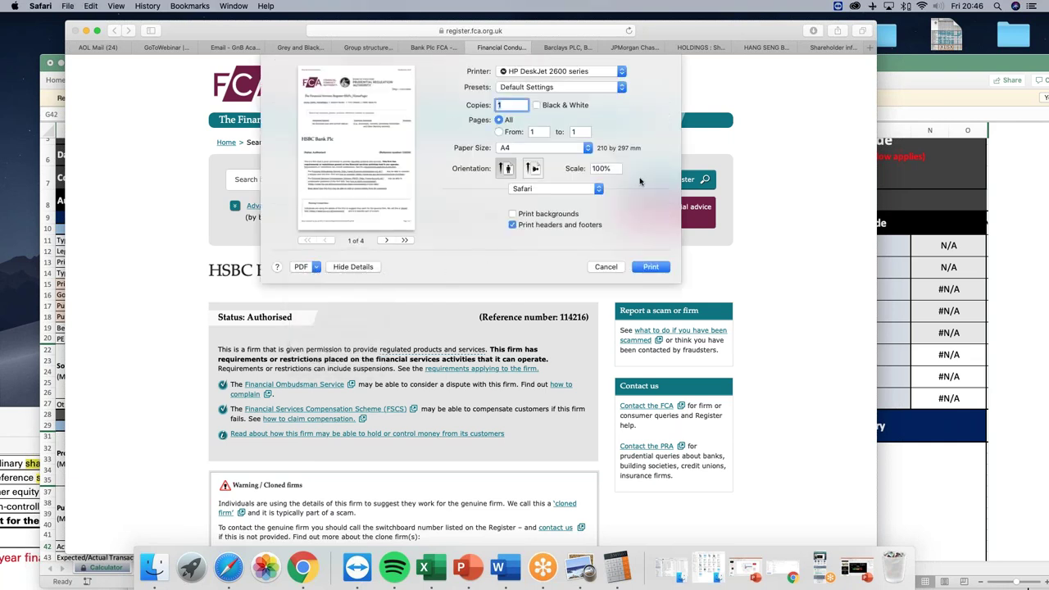
left_click(606, 267)
Switch to the GnB Customer Assessment Calculator in Excel and set Expected/Actual Transaction to "Consistent with expectation".
left_click(57, 167)
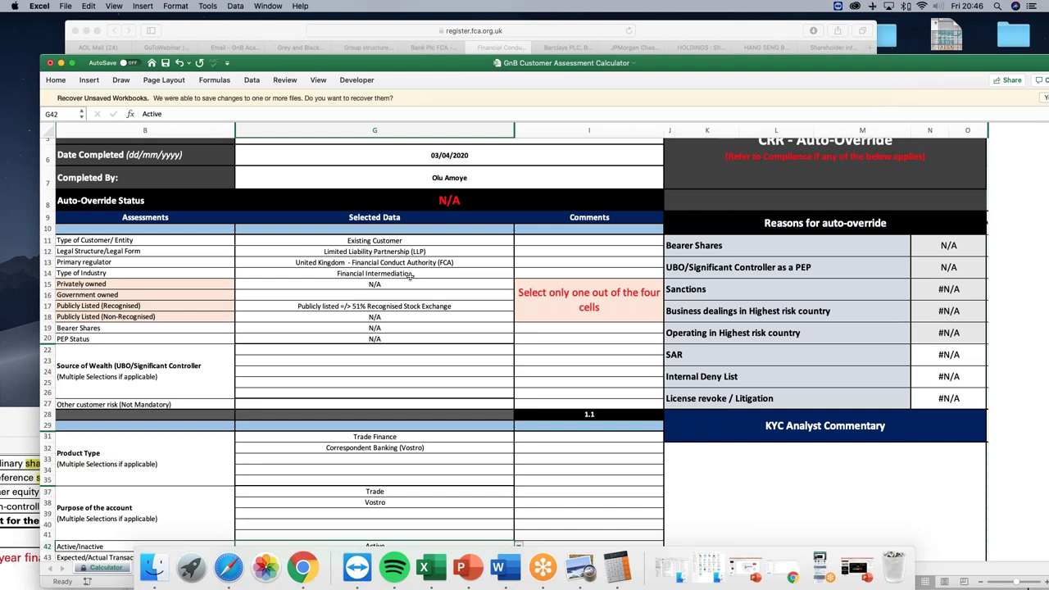
left_click(570, 273)
scroll(413, 317, "down", 5)
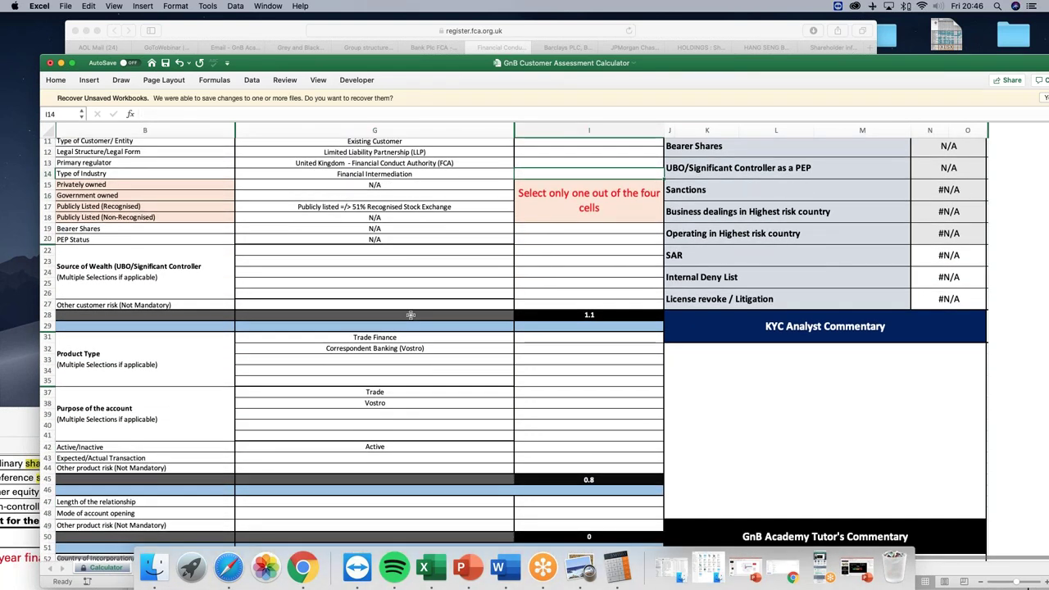
scroll(411, 314, "down", 10)
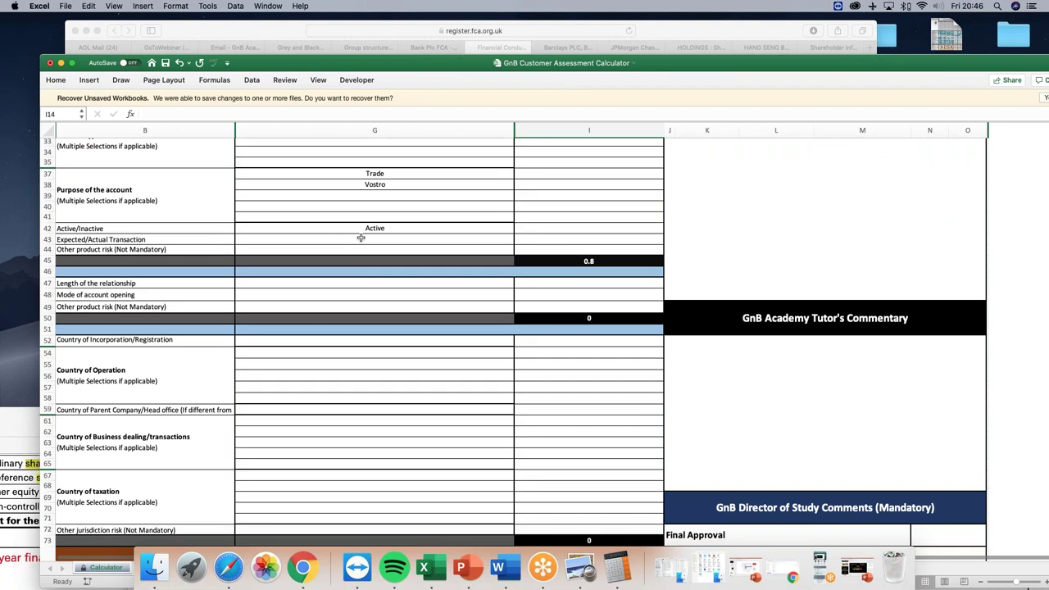
left_click(358, 238)
left_click(518, 240)
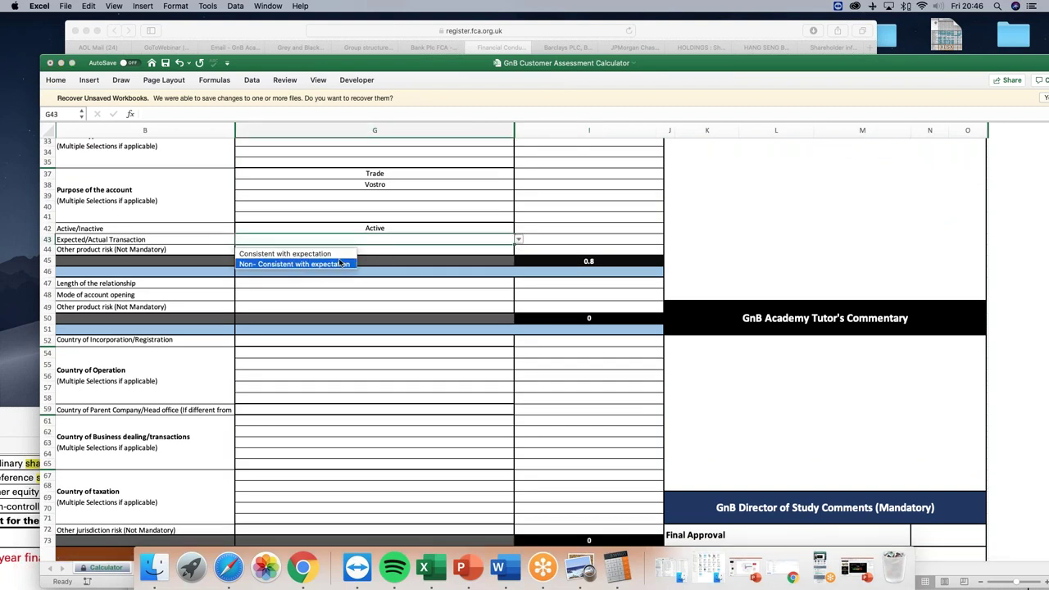
left_click(324, 255)
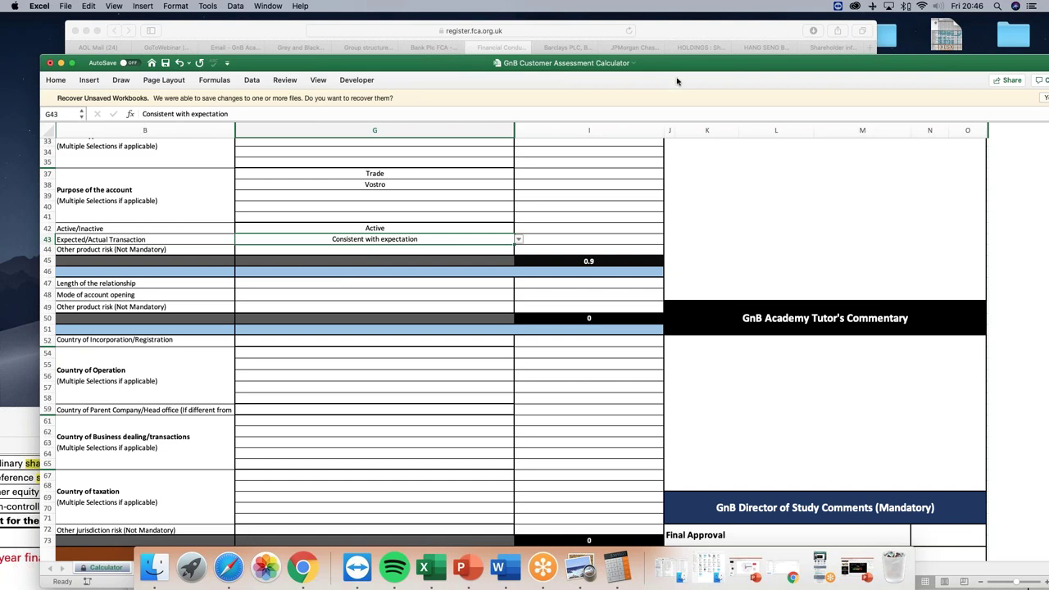
Check the relationship details in the KYC Profile PDF and set the calculator's Length of the relationship to "Above five years".
left_click_drag(719, 60, 697, 289)
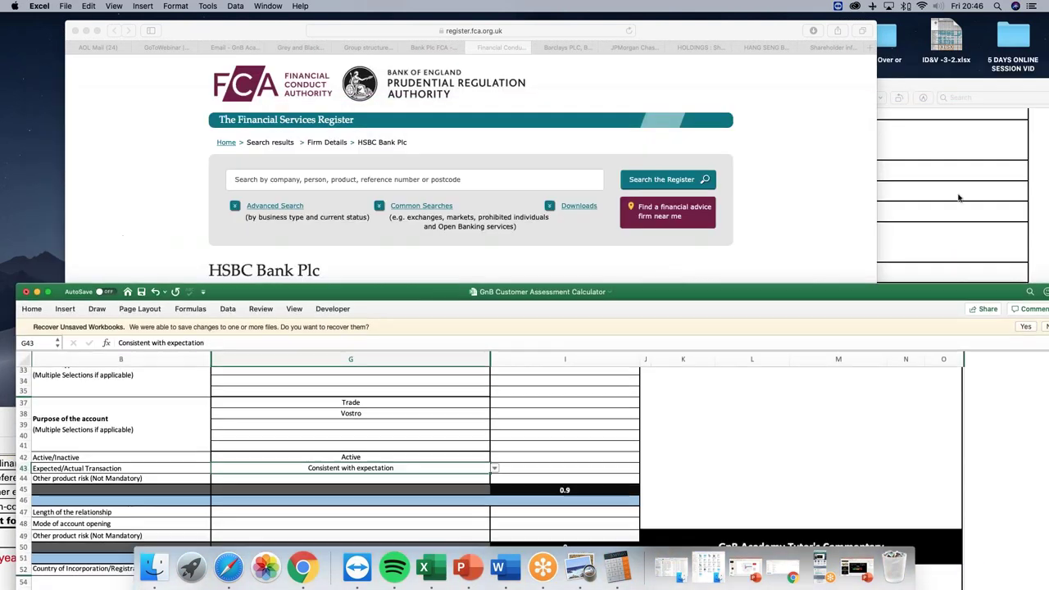
left_click(926, 207)
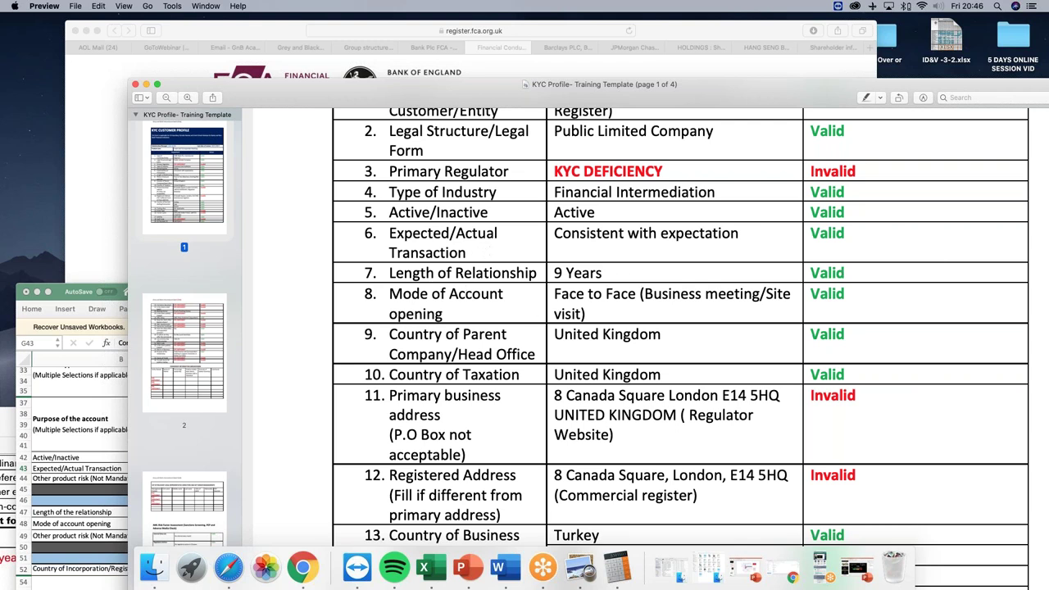
left_click(64, 309)
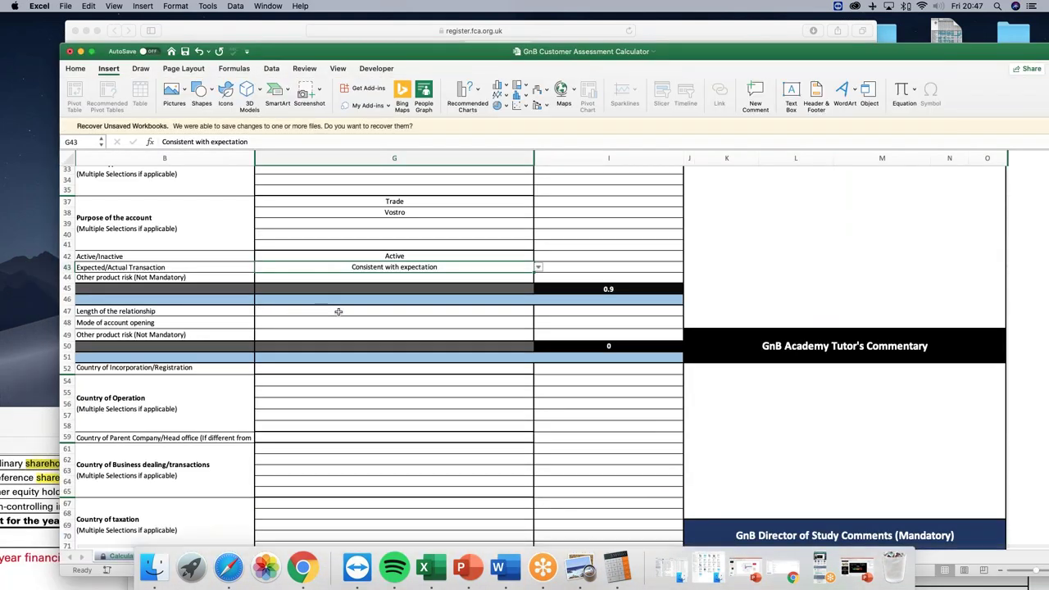
left_click(332, 311)
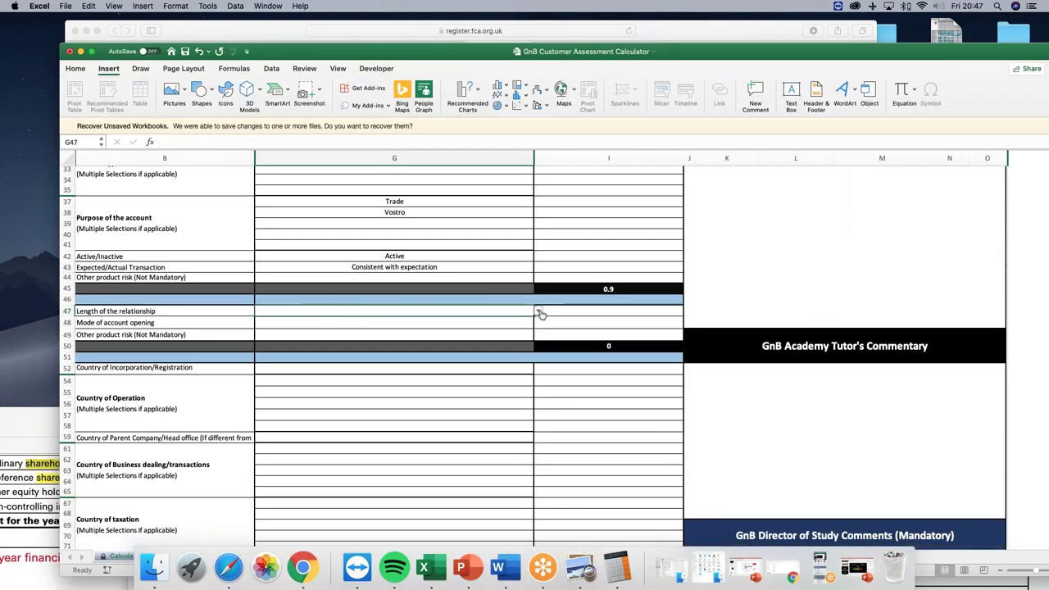
left_click(538, 311)
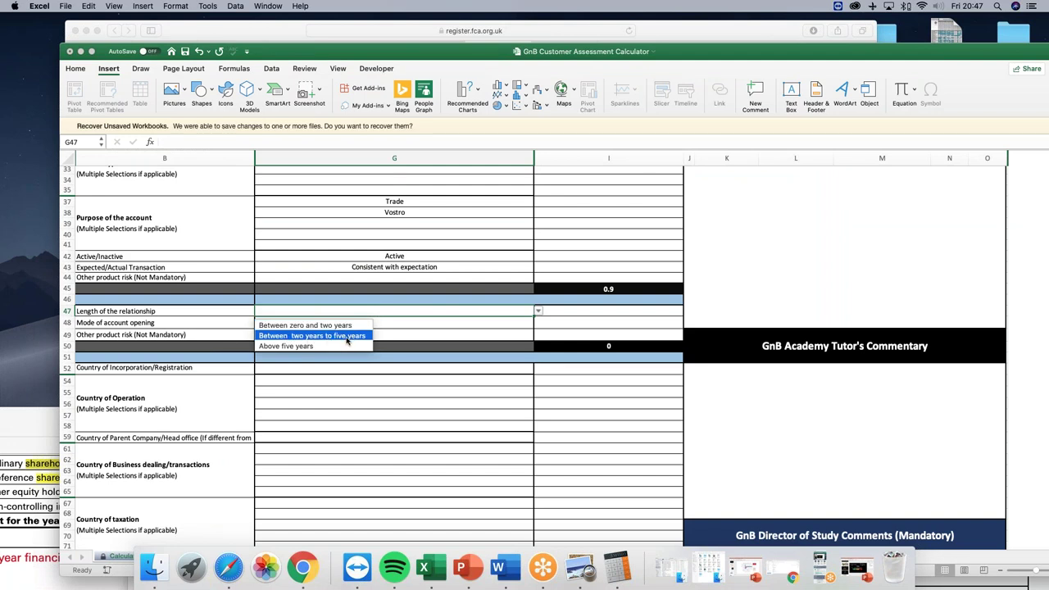
left_click(300, 346)
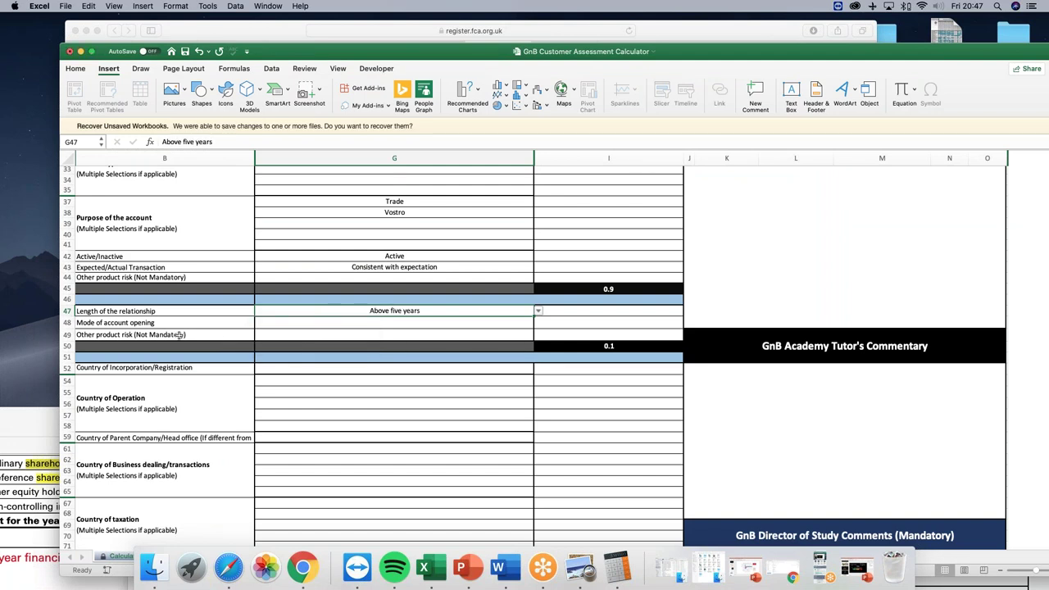
Set the Mode of account opening in the calculator to "Face to Face".
left_click(367, 323)
left_click(538, 323)
left_click(319, 339)
left_click(460, 332)
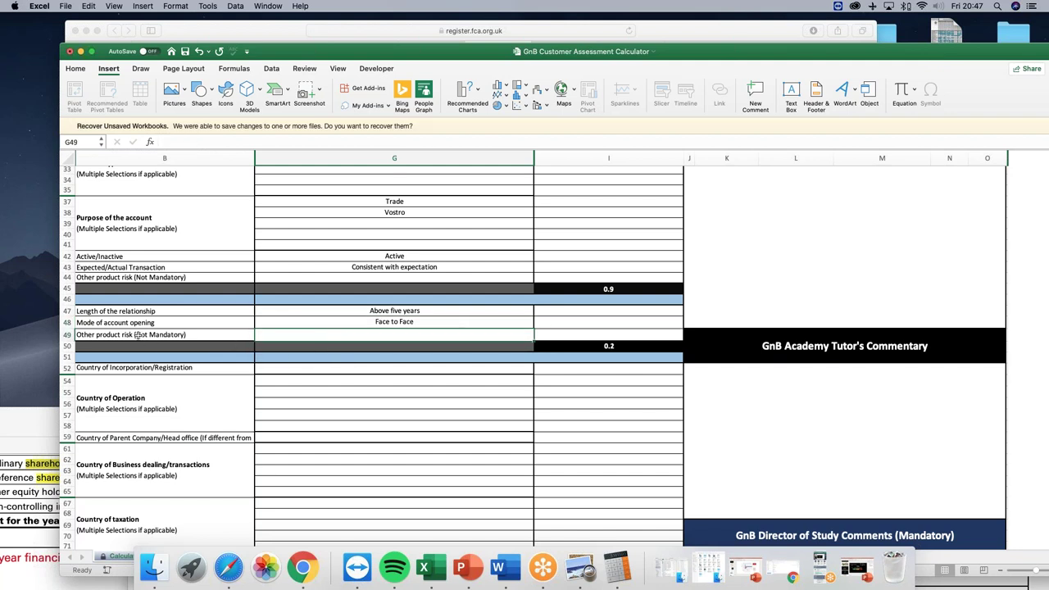
Move the calculator and Safari windows down the screen to uncover the ID&V -3-2 workbook and the KYC profile.
scroll(386, 346, "down", 5)
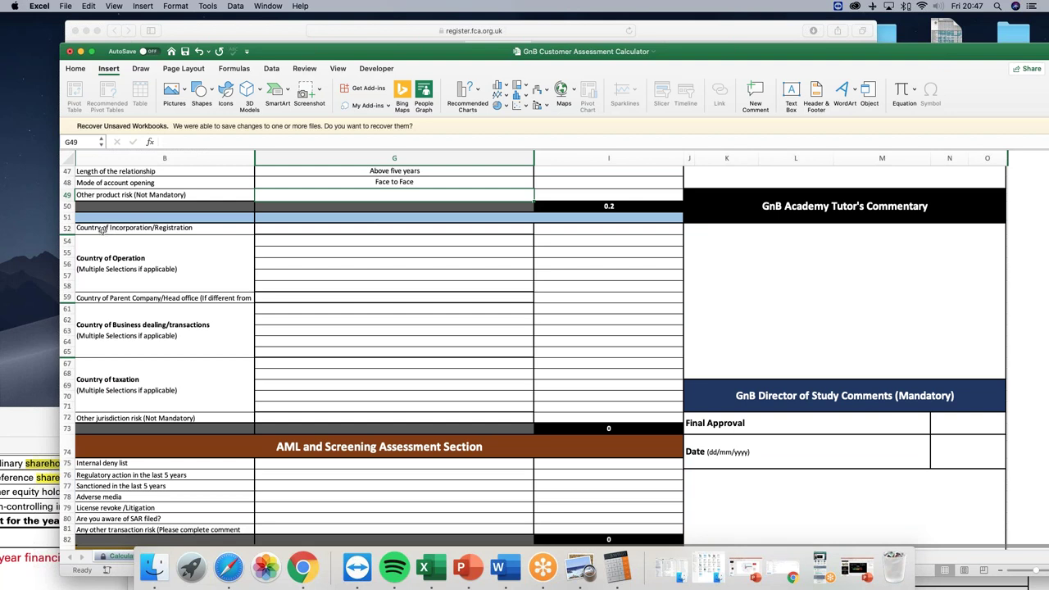
left_click(680, 36)
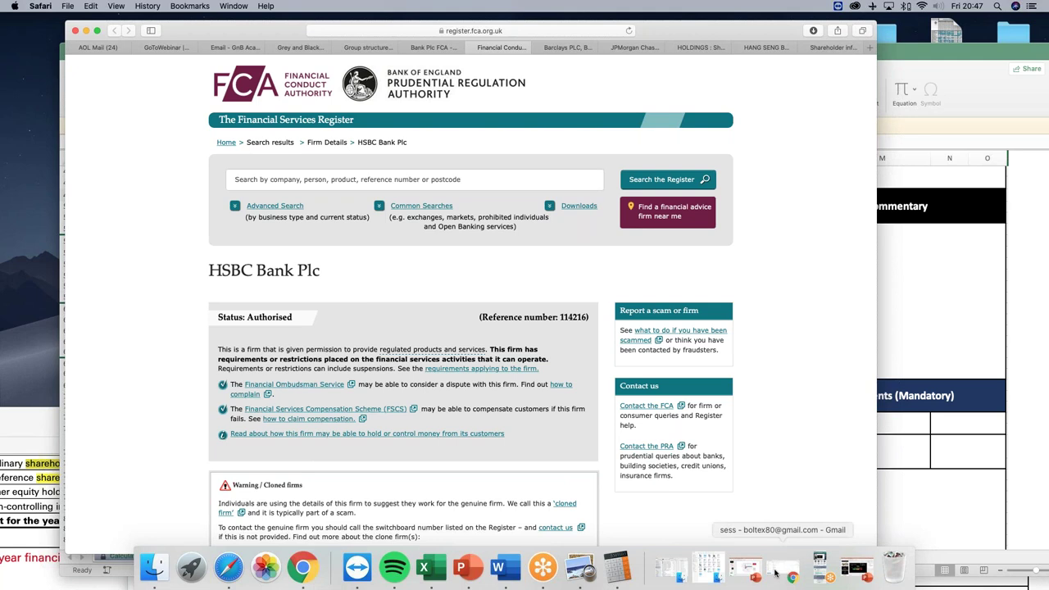
left_click(430, 567)
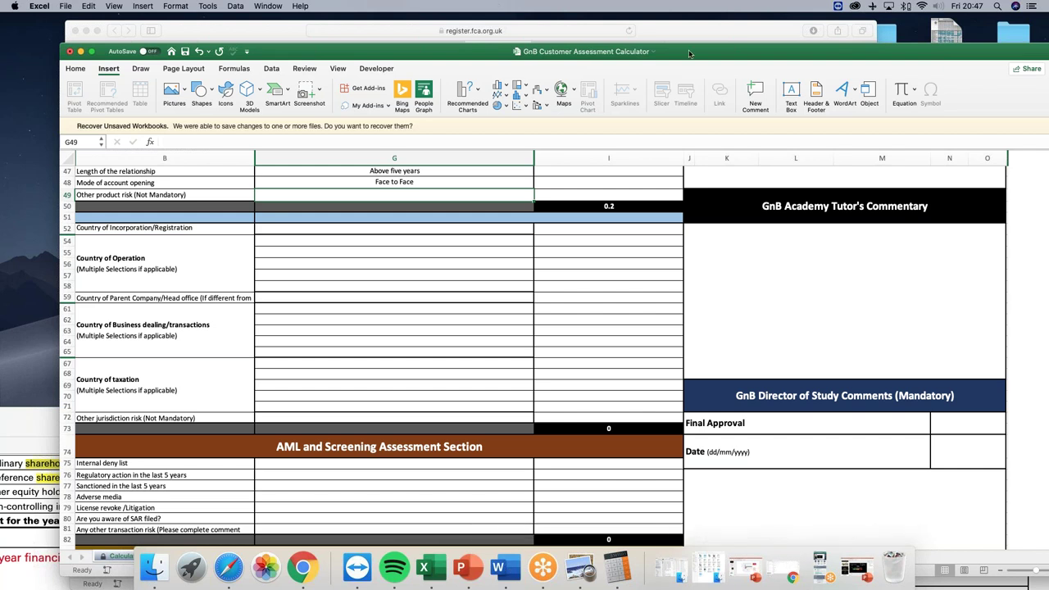
left_click_drag(689, 52, 564, 332)
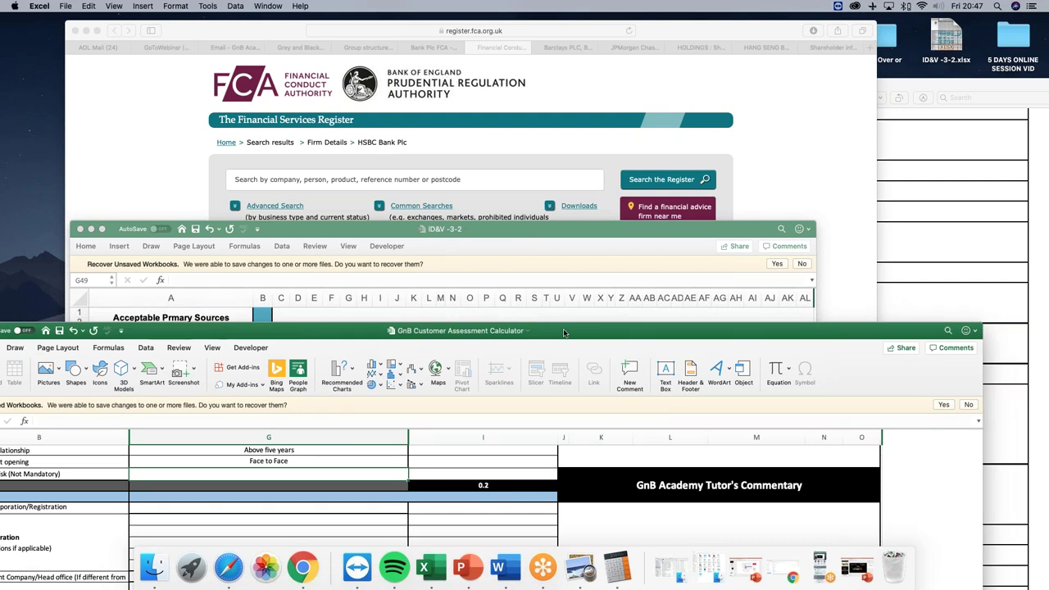
left_click(749, 33)
left_click_drag(737, 33, 819, 311)
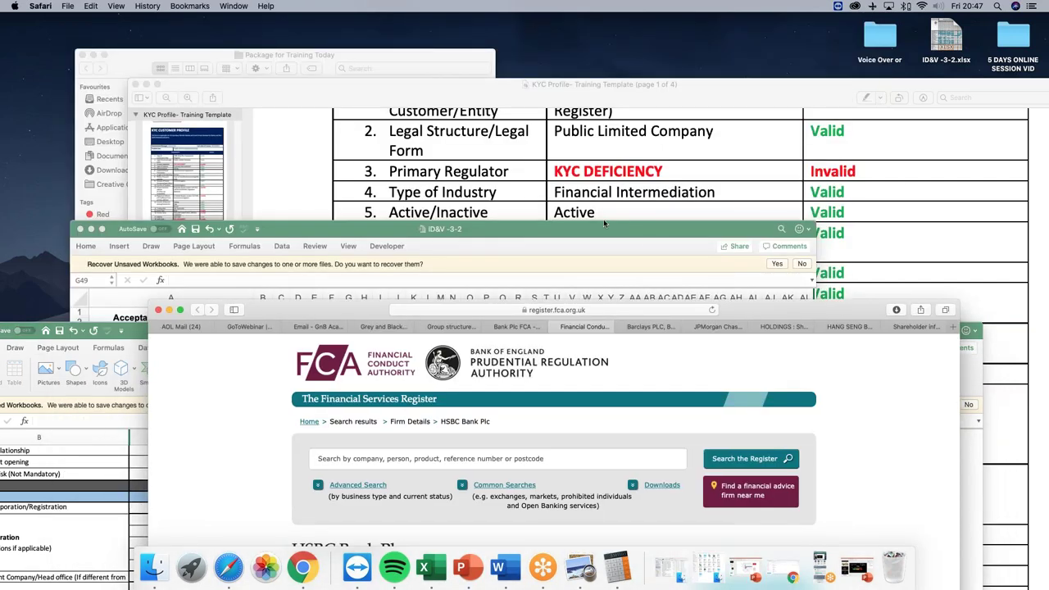
Bring the ID&V -3-2 workbook forward and arrange it above the customer assessment calculator.
left_click(543, 226)
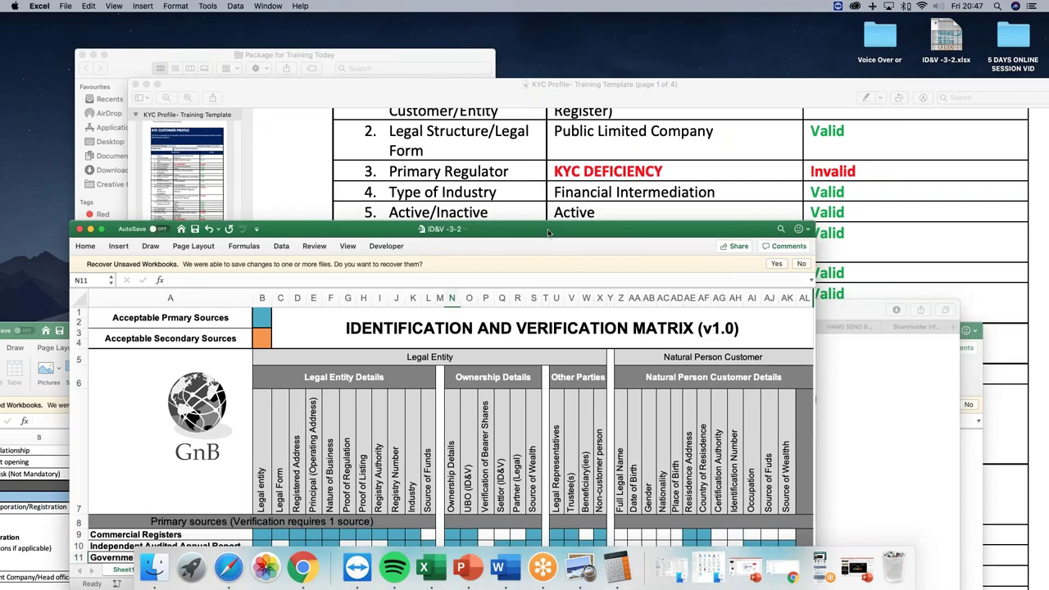
left_click_drag(542, 227, 635, 80)
left_click_drag(135, 330, 160, 289)
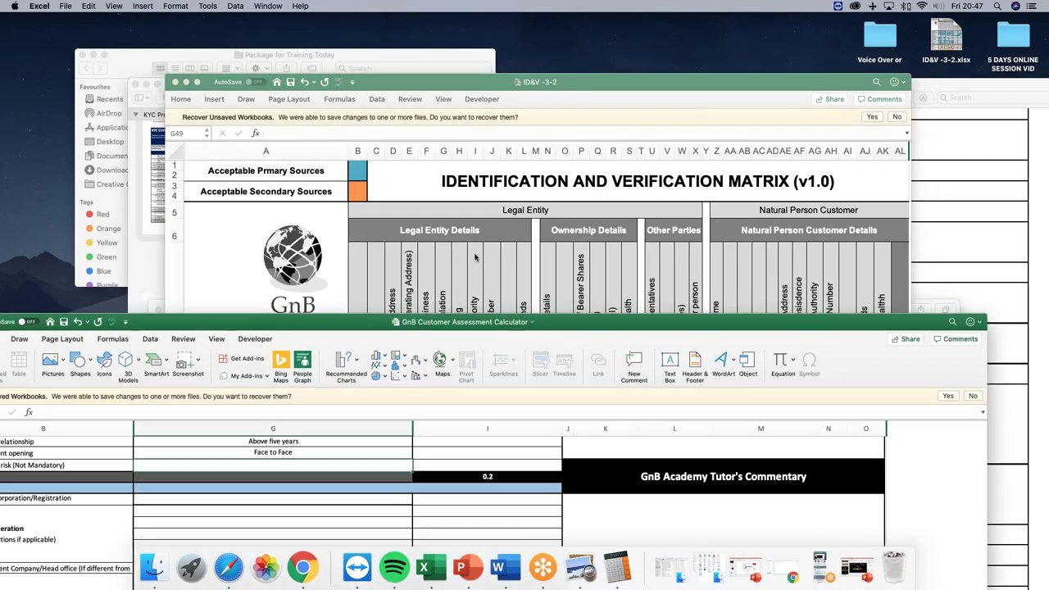
left_click_drag(527, 289, 572, 161)
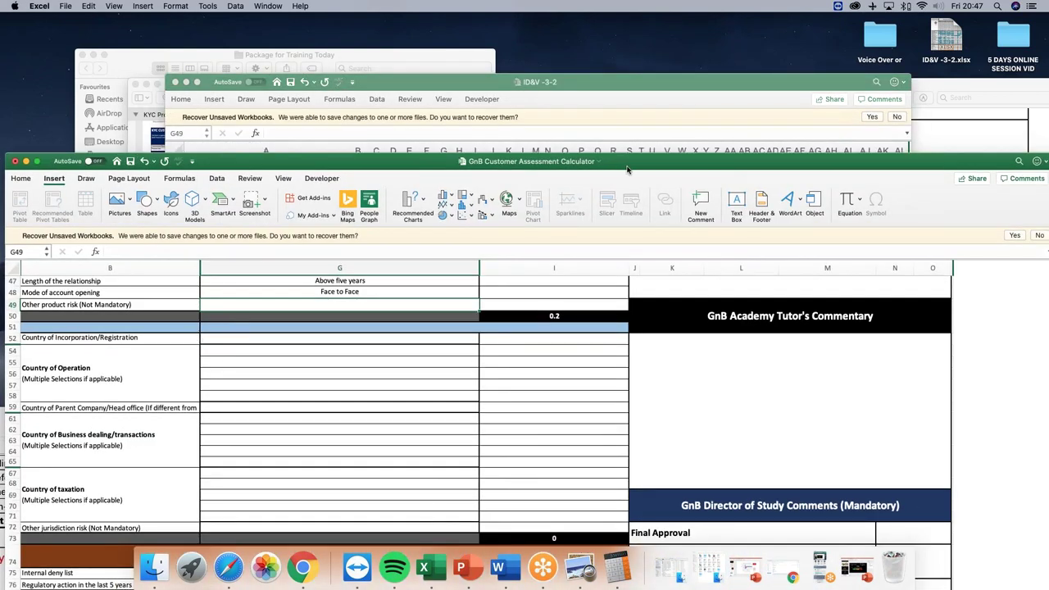
left_click_drag(651, 163, 635, 336)
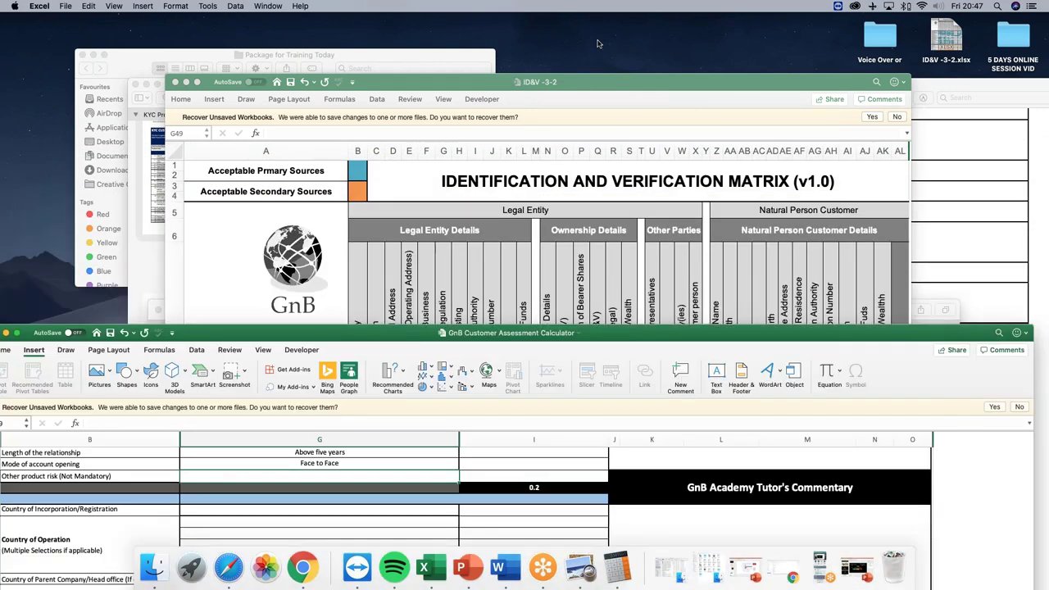
left_click_drag(598, 82, 606, 35)
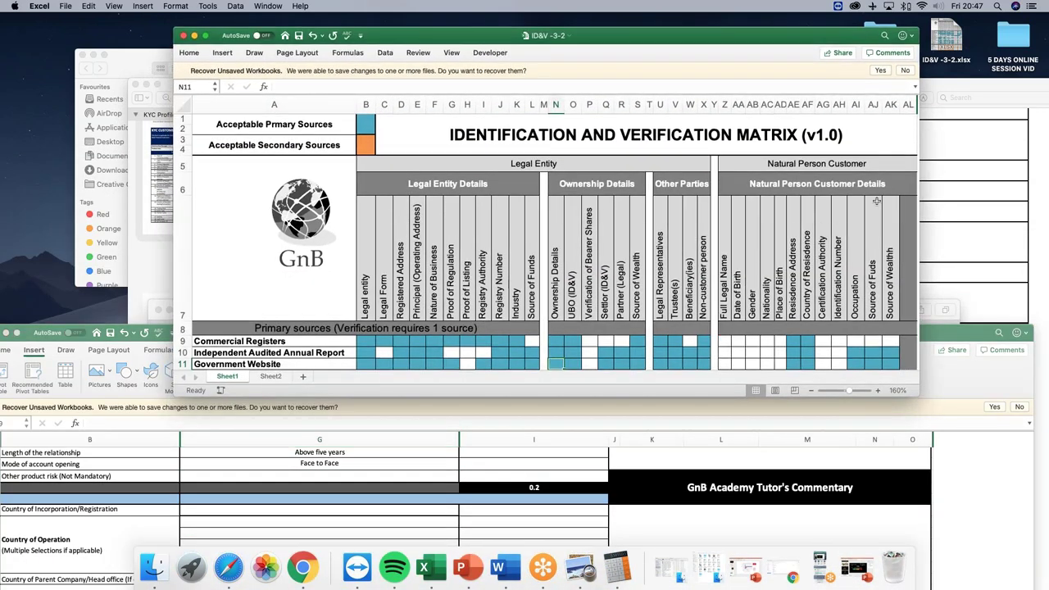
Widen the ID&V -3-2 window on both sides and examine the primary sources in the Identification and Verification Matrix.
scroll(549, 245, "down", 1)
left_click_drag(979, 202, 981, 202)
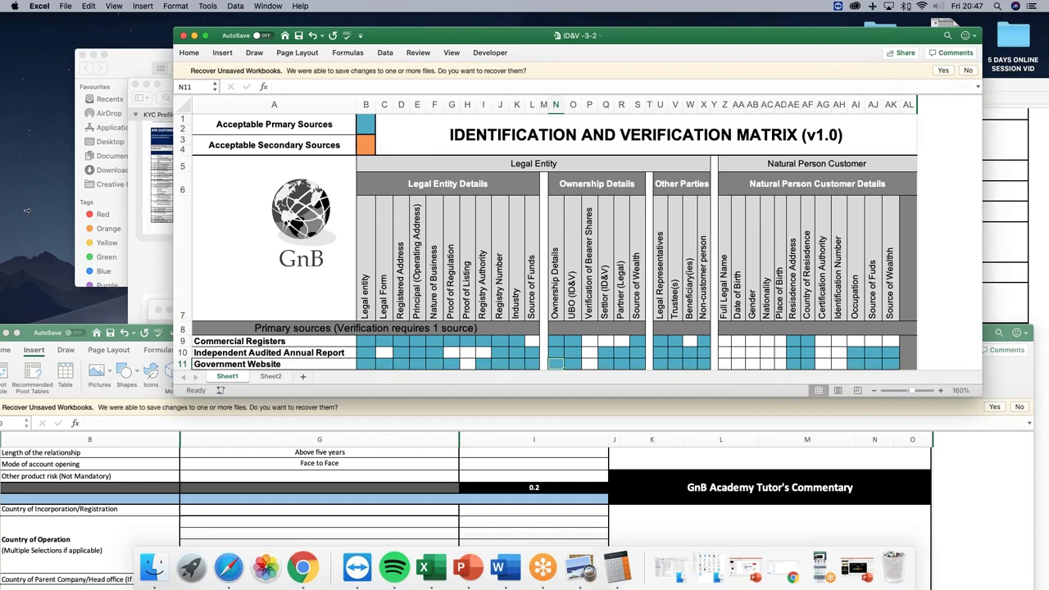
left_click_drag(174, 205, 108, 205)
scroll(443, 236, "down", 1)
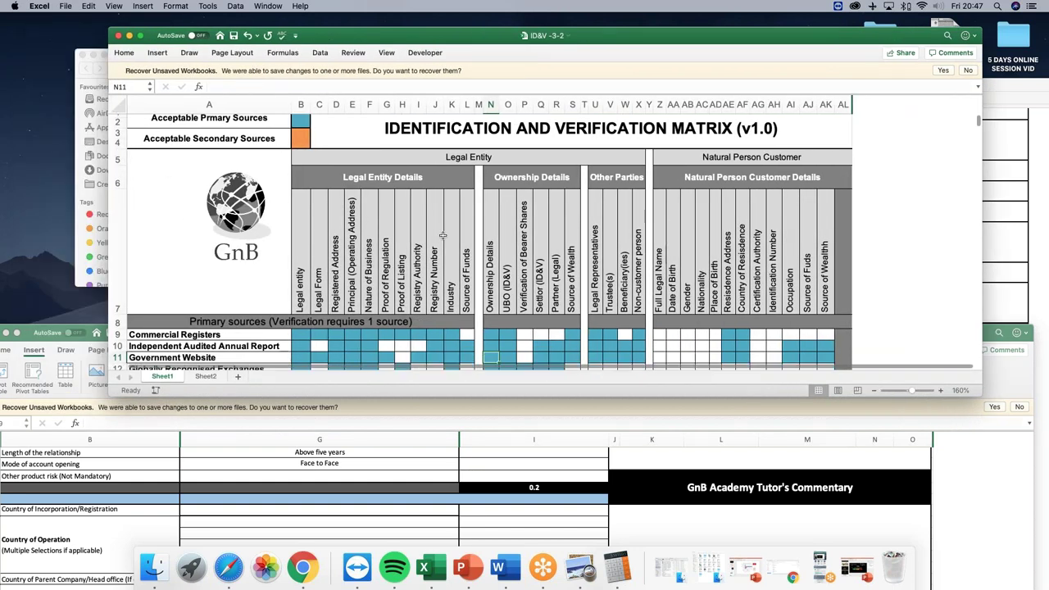
scroll(442, 236, "down", 5)
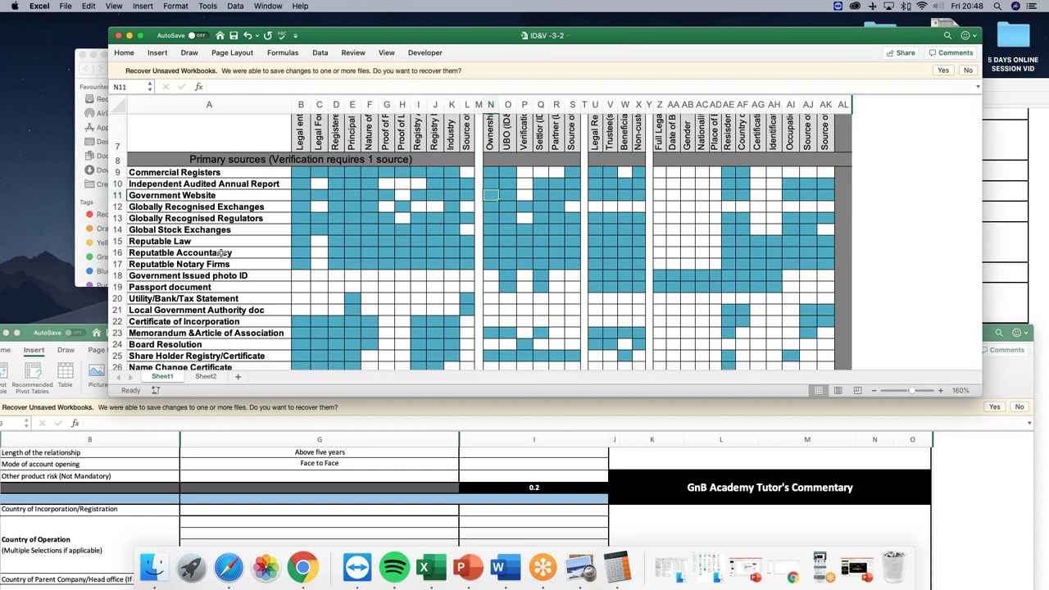
scroll(222, 252, "down", 2)
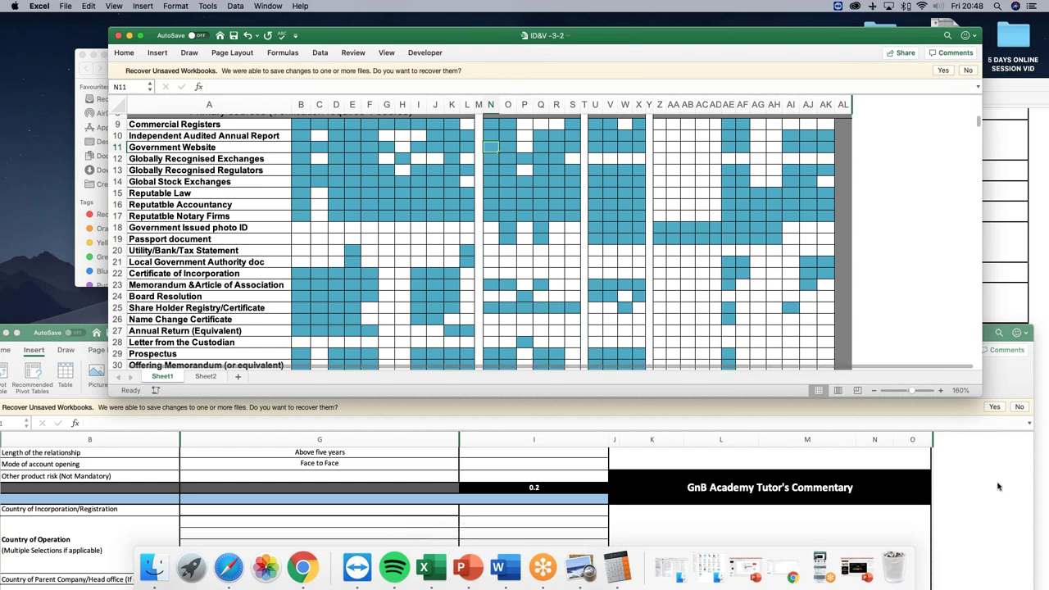
Switch to Safari and check the principal place of business in HSBC Bank Plc's register contact details.
left_click(992, 352)
left_click(230, 567)
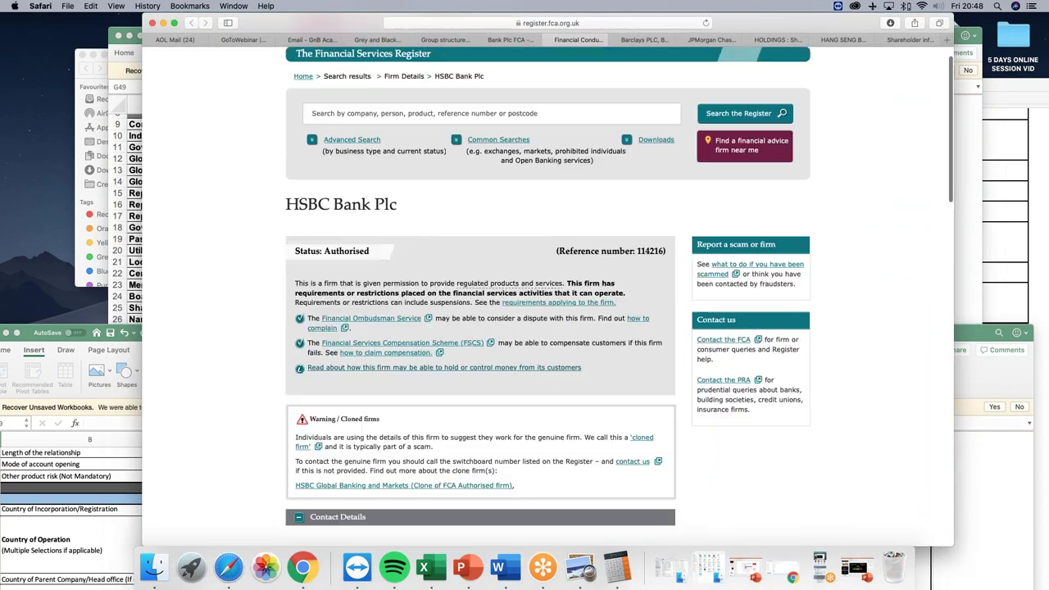
scroll(287, 352, "down", 5)
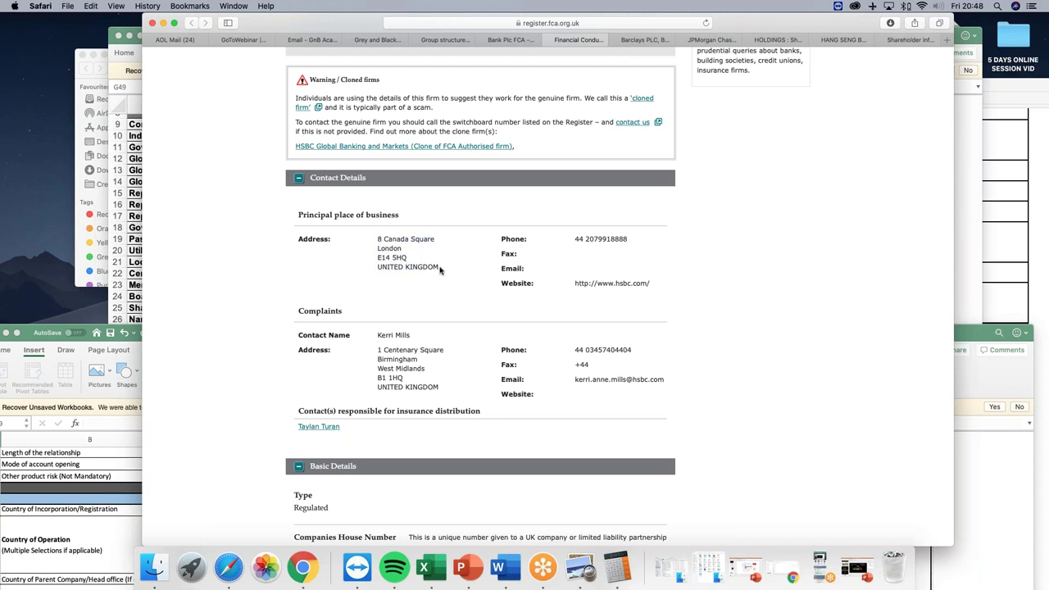
Examine the principal place of business address, basic details and authorisation status in HSBC Bank Plc's Financial Services Register entry.
left_click_drag(377, 238, 400, 248)
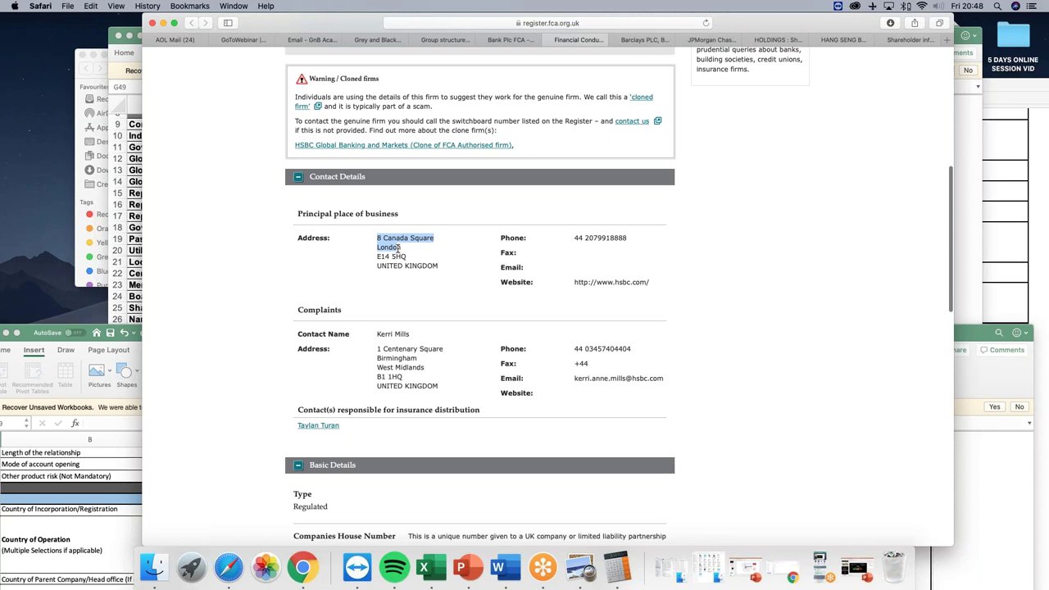
left_click_drag(401, 256, 441, 269)
left_click(441, 269)
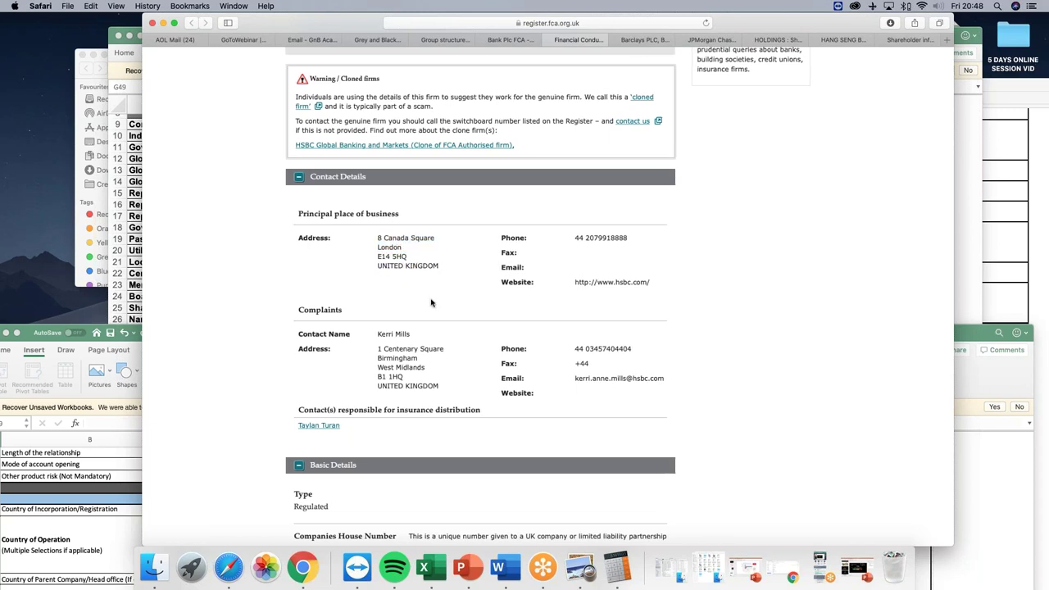
scroll(431, 303, "down", 10)
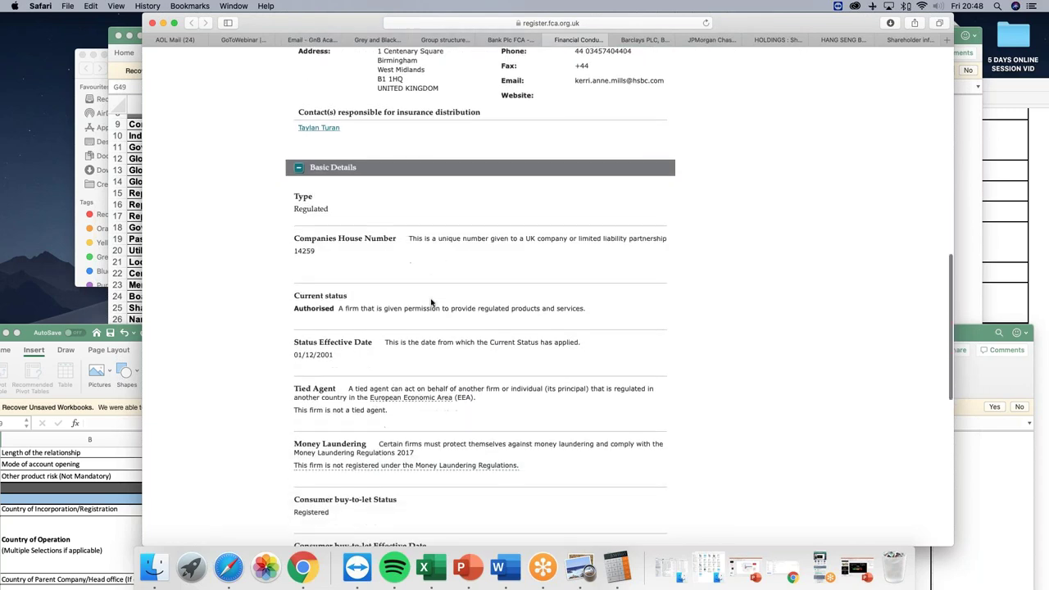
scroll(431, 303, "up", 12)
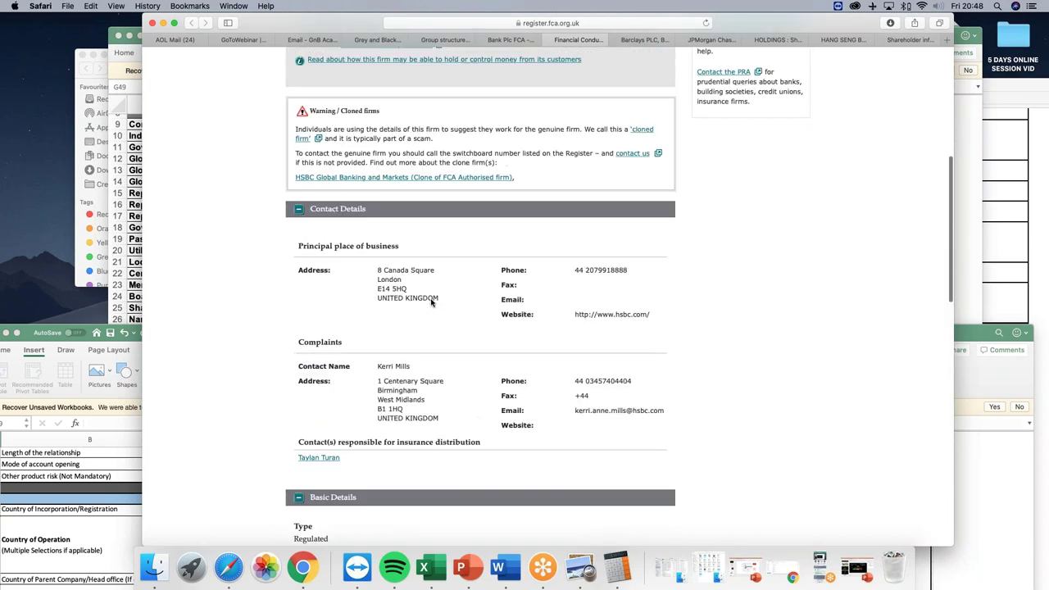
scroll(431, 304, "up", 2)
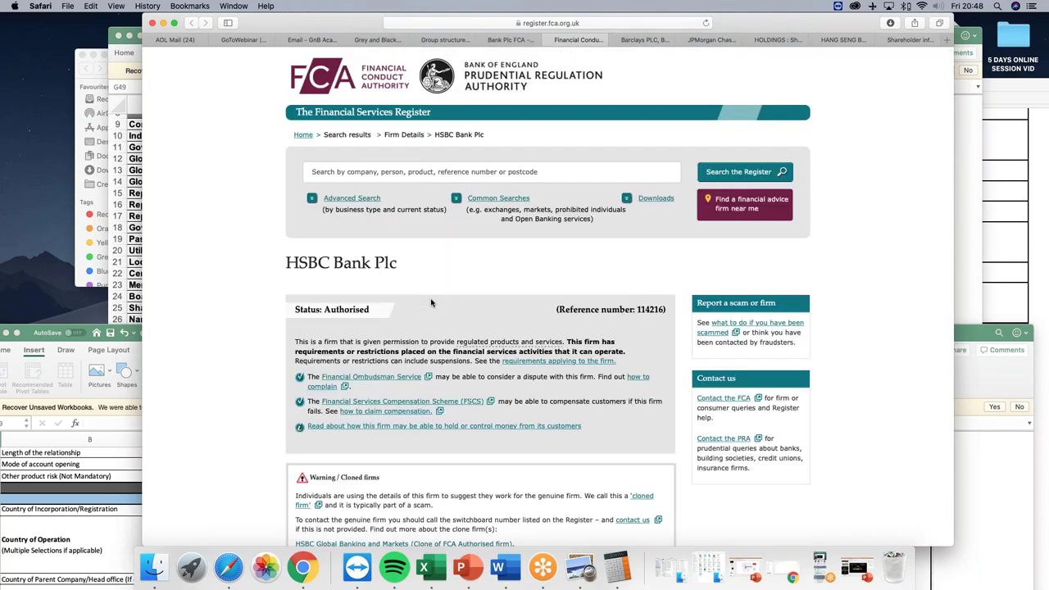
scroll(431, 303, "down", 4)
scroll(431, 303, "down", 3)
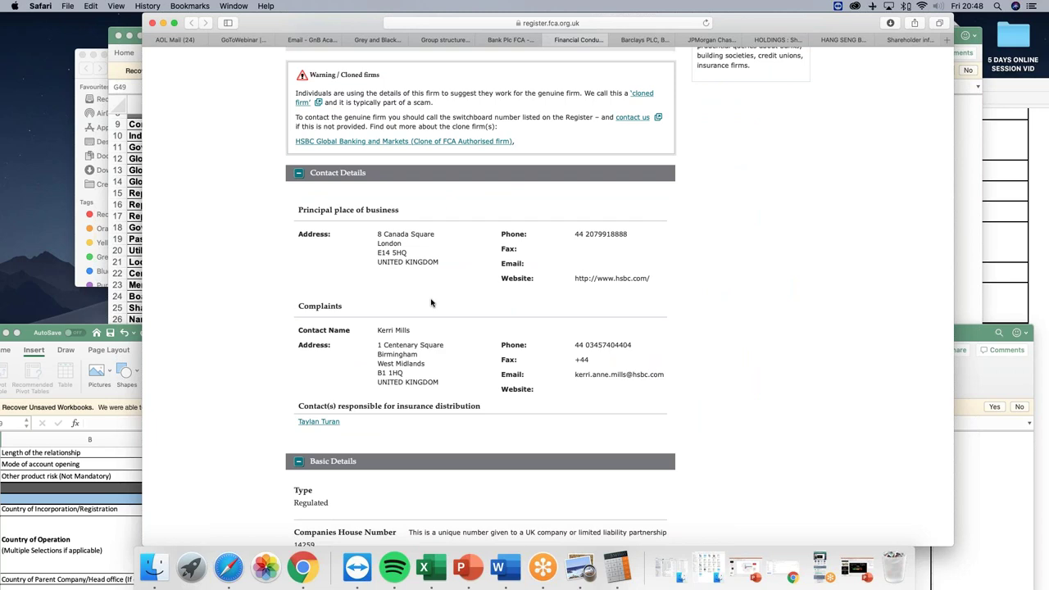
scroll(412, 322, "up", 6)
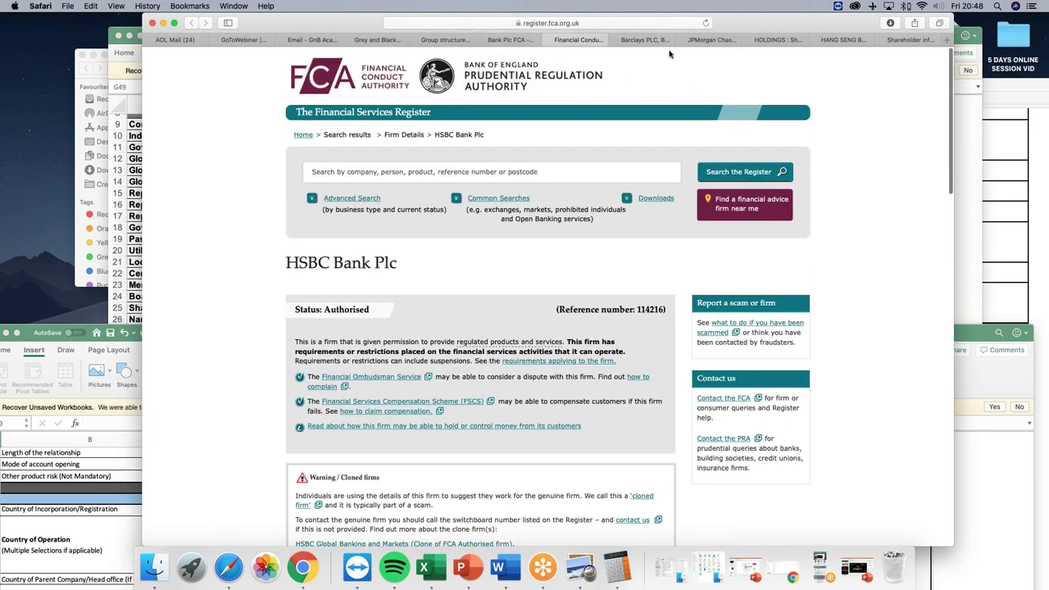
Replace the MarketScreener HSBC Holdings page with google.com.
left_click(655, 43)
key("ctrl+Tab")
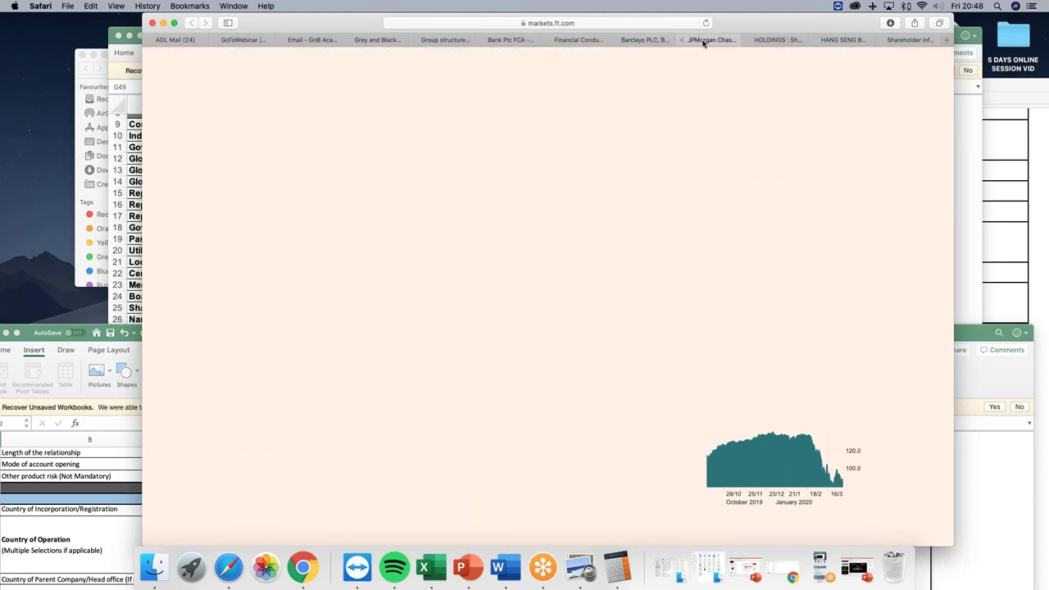
key("ctrl+Tab")
left_click(574, 23)
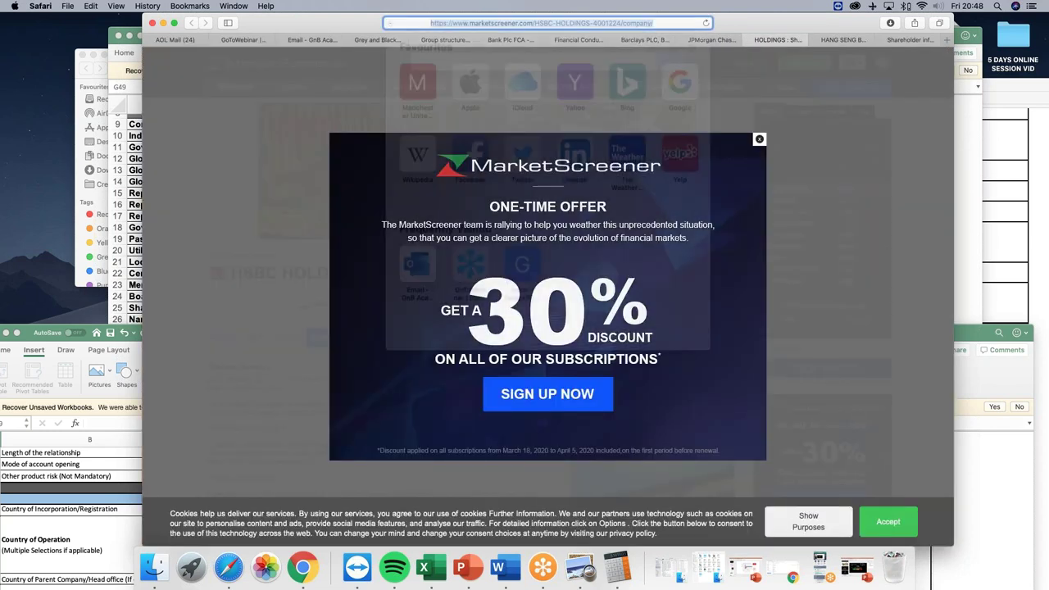
type("google.com")
key("Return")
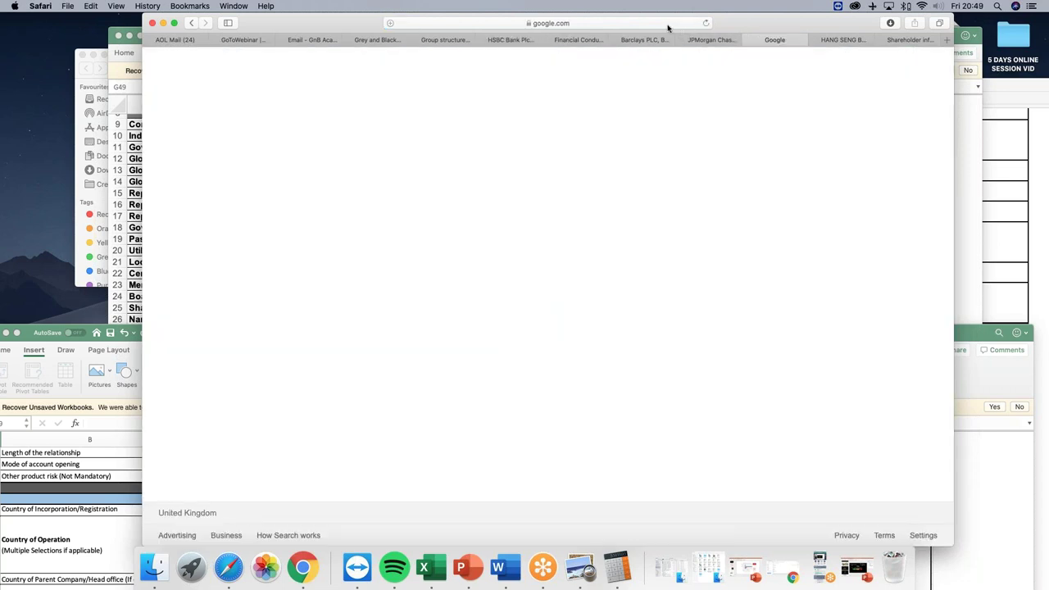
Search Google for "hsbc bank plc company house uk" and open the Companies House overview of HSBC BANK PLC.
left_click(561, 235)
type("hsb")
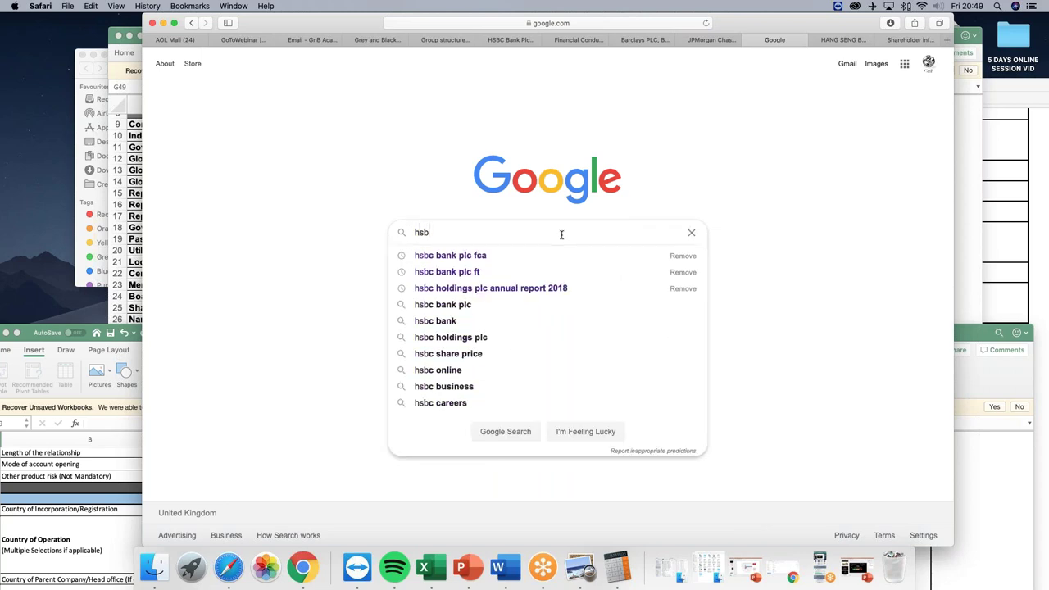
type("c bank plc")
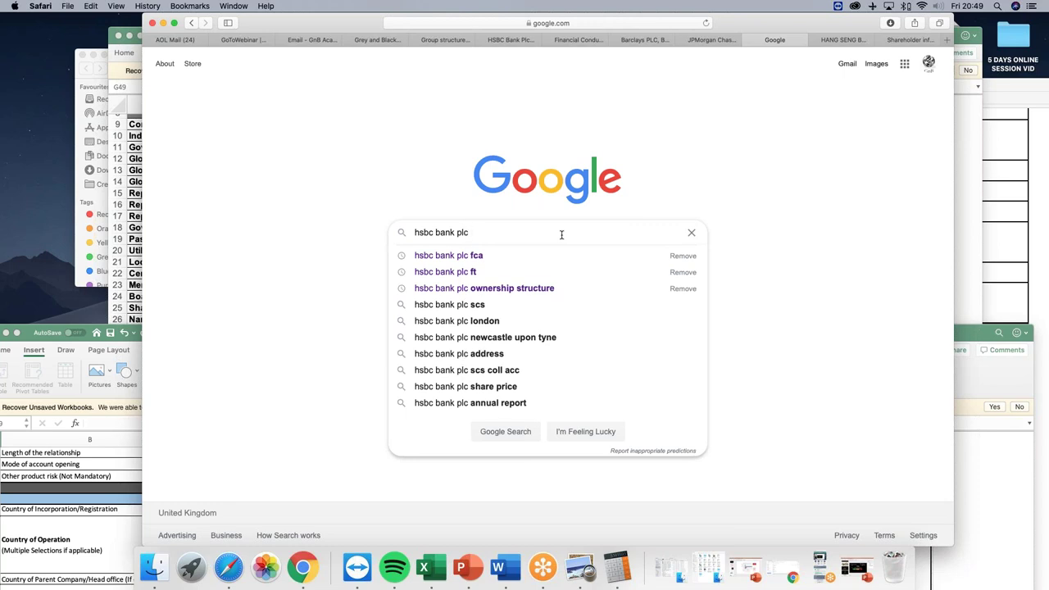
type(" company house")
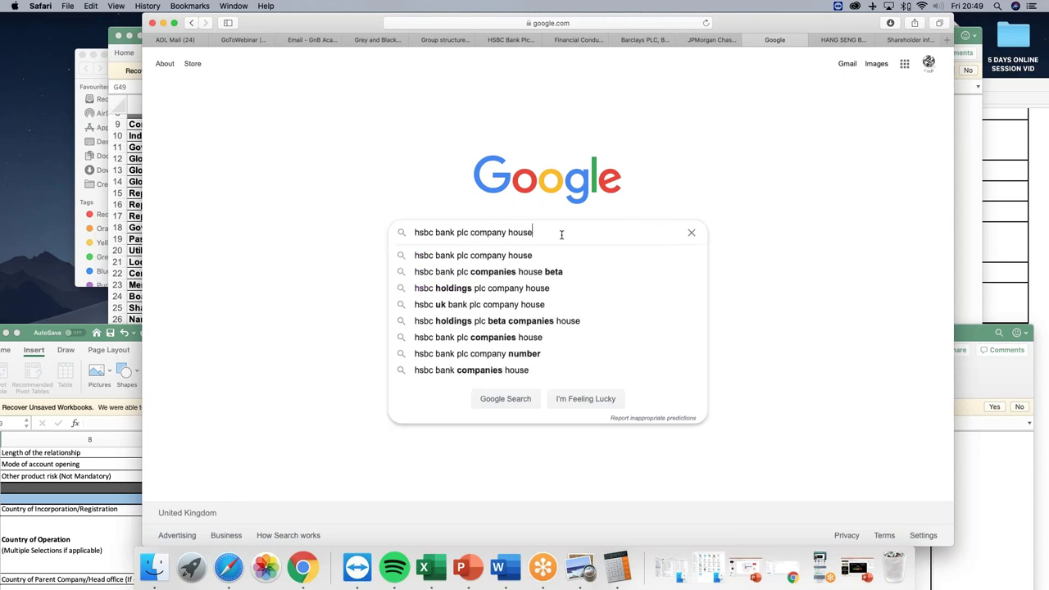
type(" uk")
key("Return")
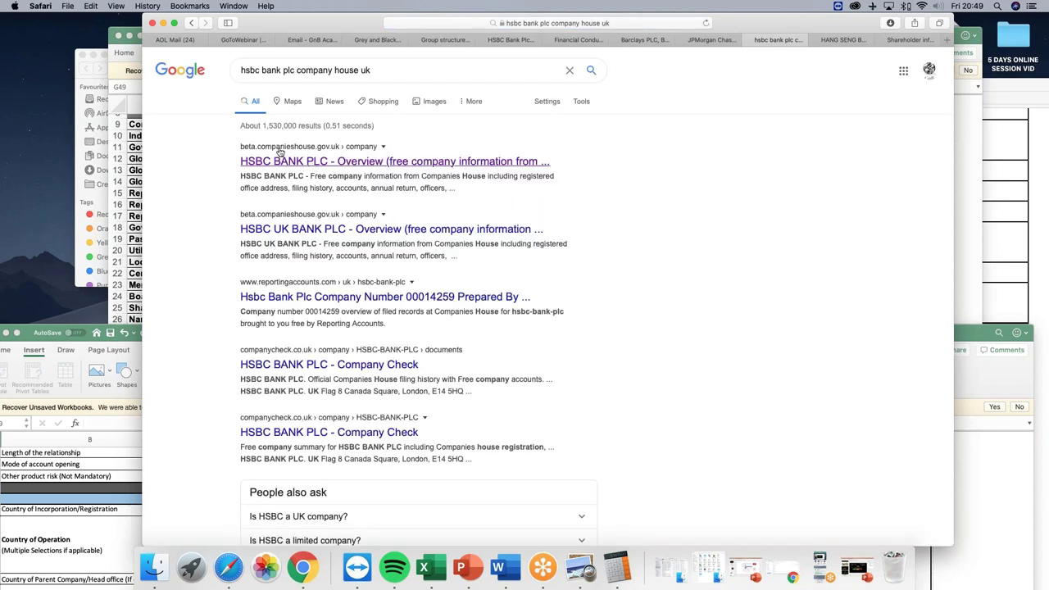
left_click(305, 162)
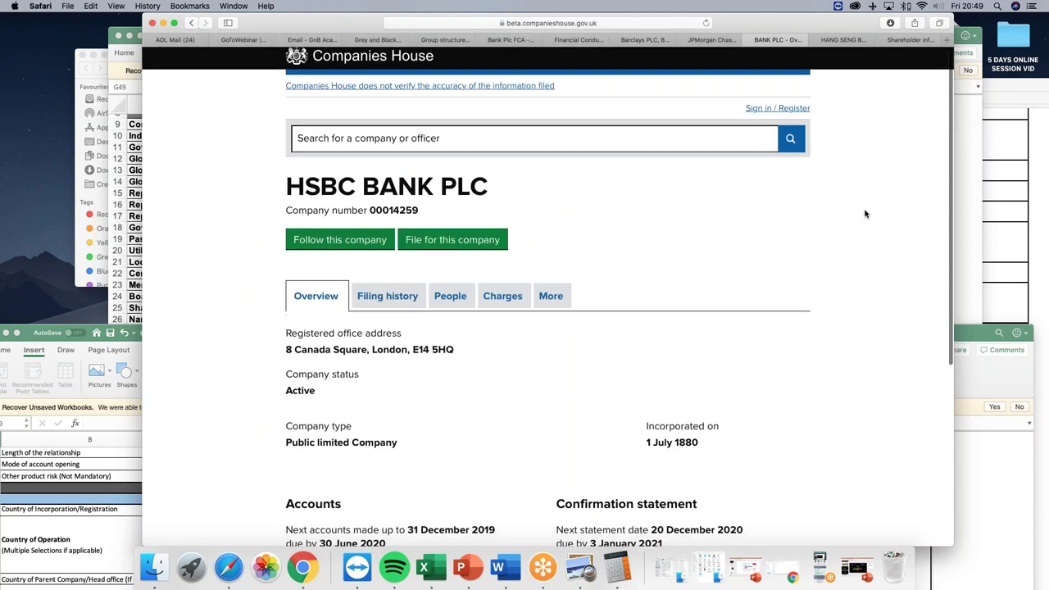
Examine HSBC BANK PLC's registered office address, company status, company type and nature of business on the Companies House overview.
scroll(865, 214, "down", 4)
left_click_drag(286, 197, 455, 214)
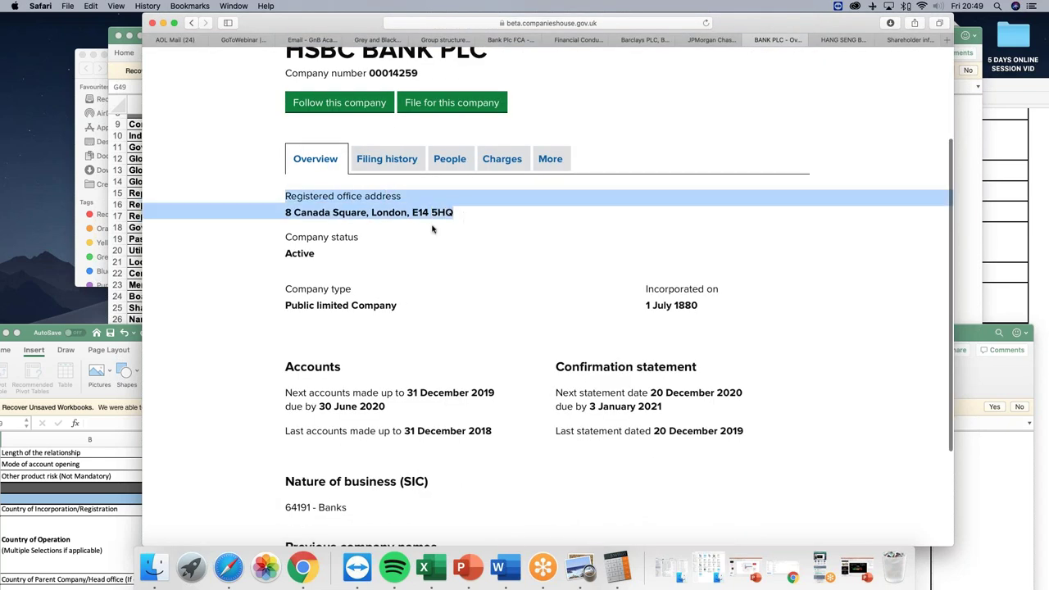
left_click_drag(289, 238, 328, 256)
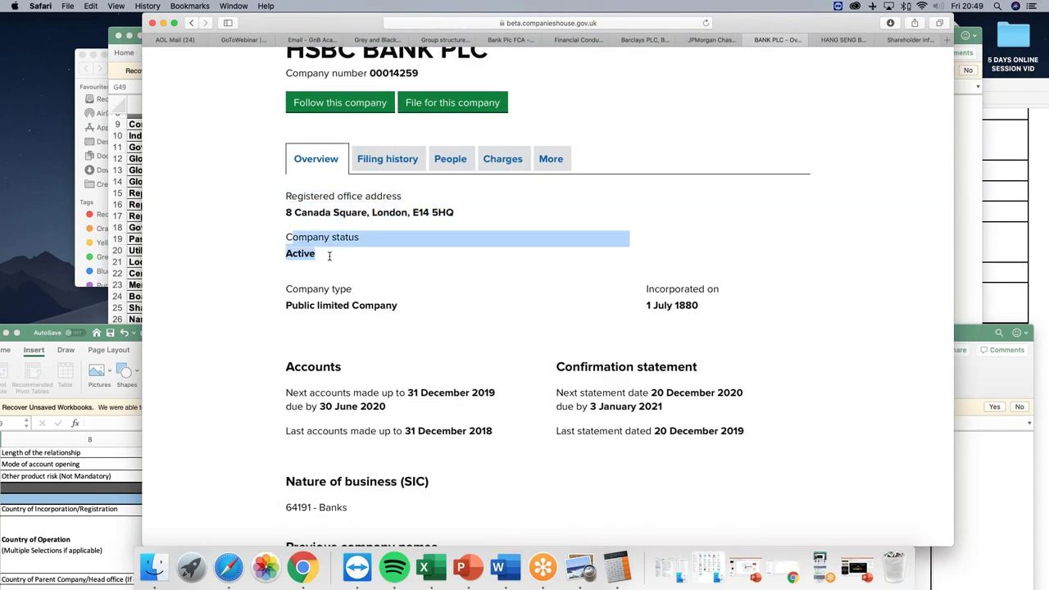
left_click_drag(289, 289, 393, 309)
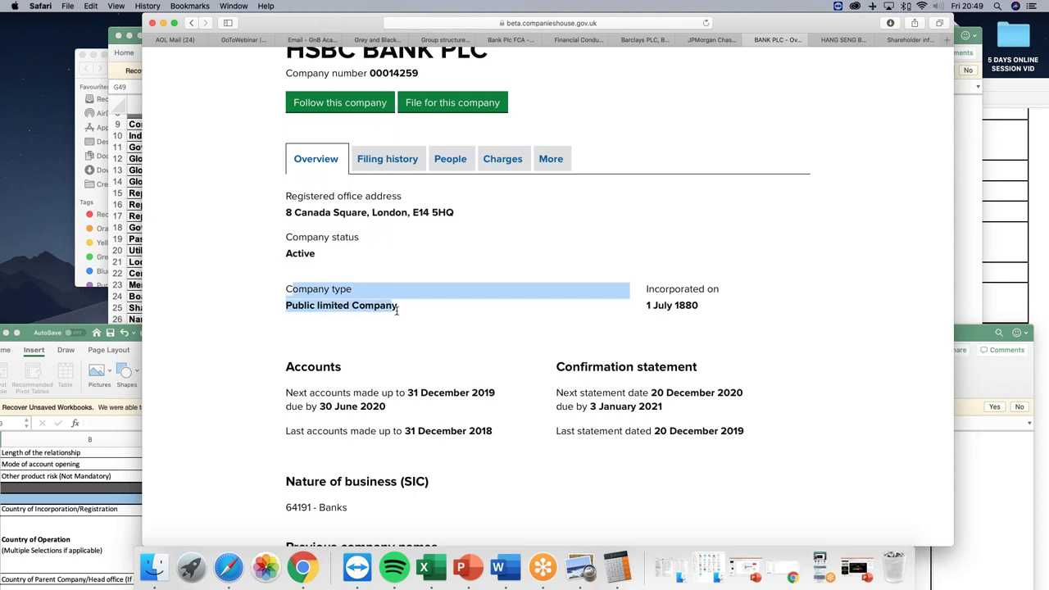
left_click(643, 312)
scroll(496, 338, "down", 4)
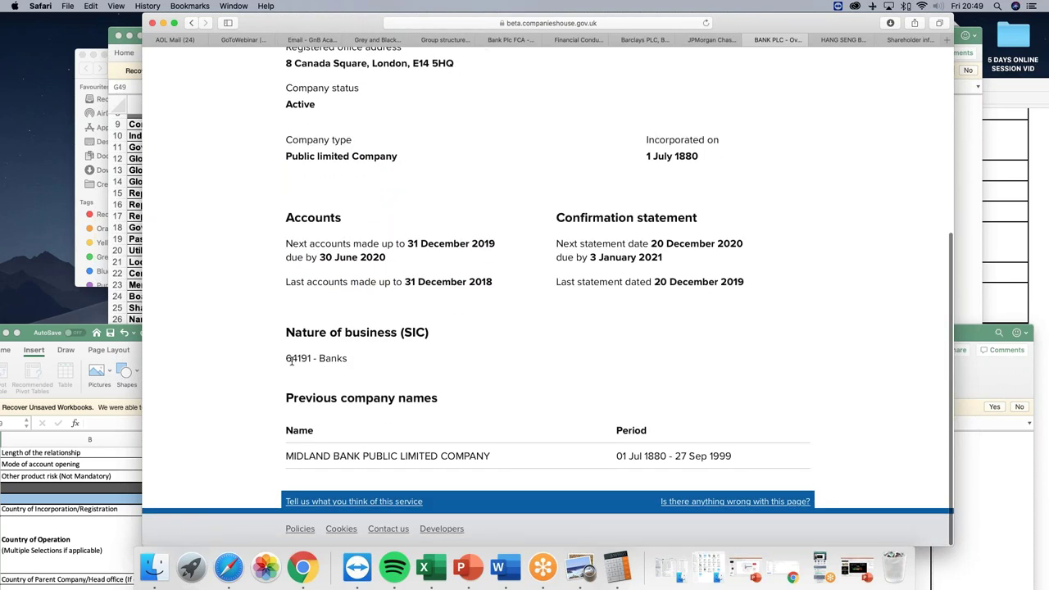
triple_click(351, 360)
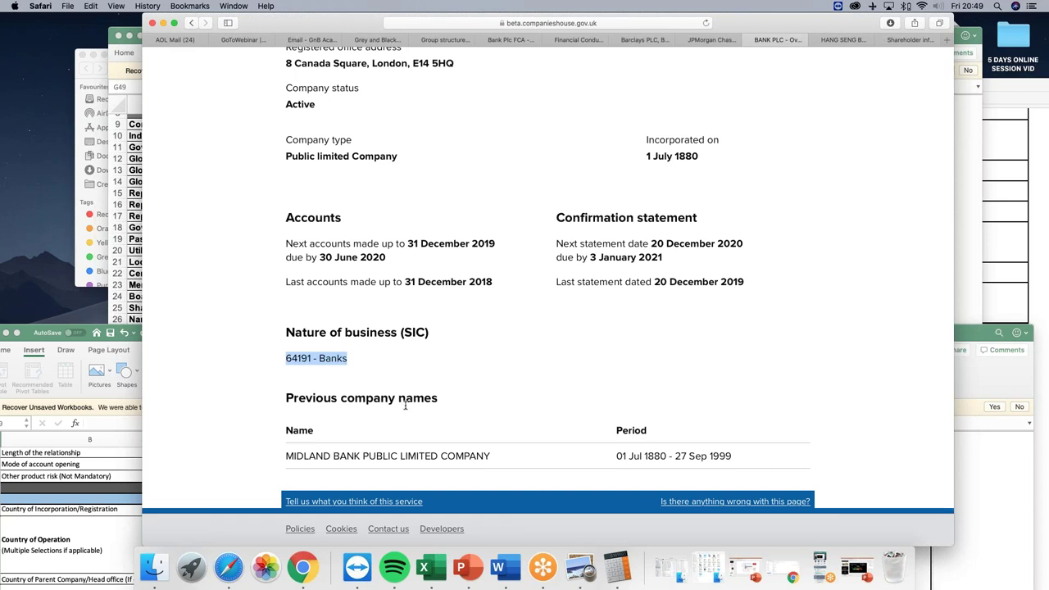
scroll(352, 440, "down", 2)
scroll(725, 302, "up", 5)
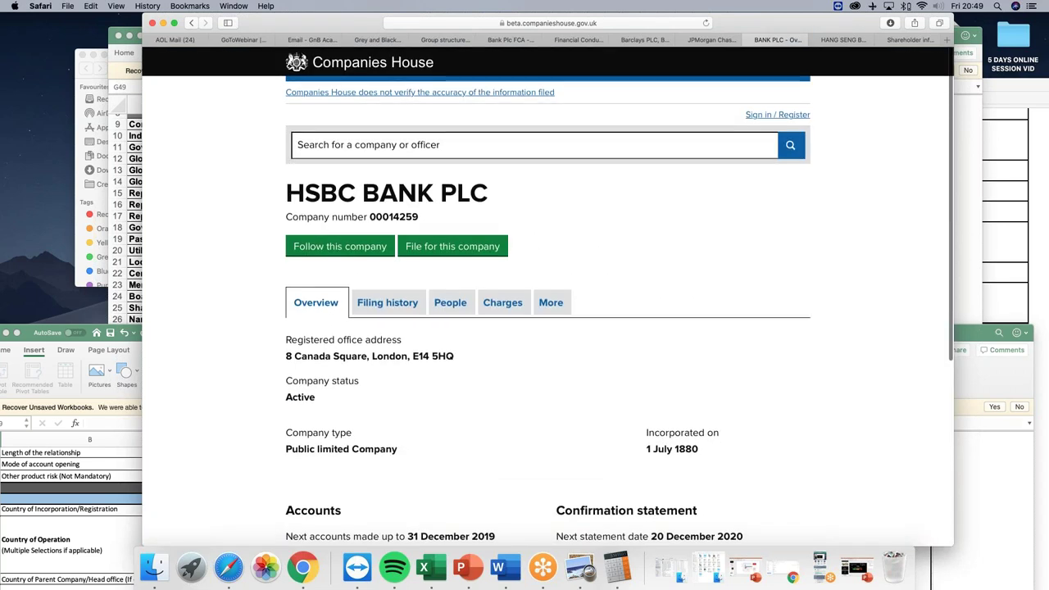
Switch to the GnB Customer Assessment Calculator in Excel and move its window up the screen to show the country rows.
left_click(138, 357)
left_click_drag(653, 320, 717, 70)
scroll(379, 271, "up", 3)
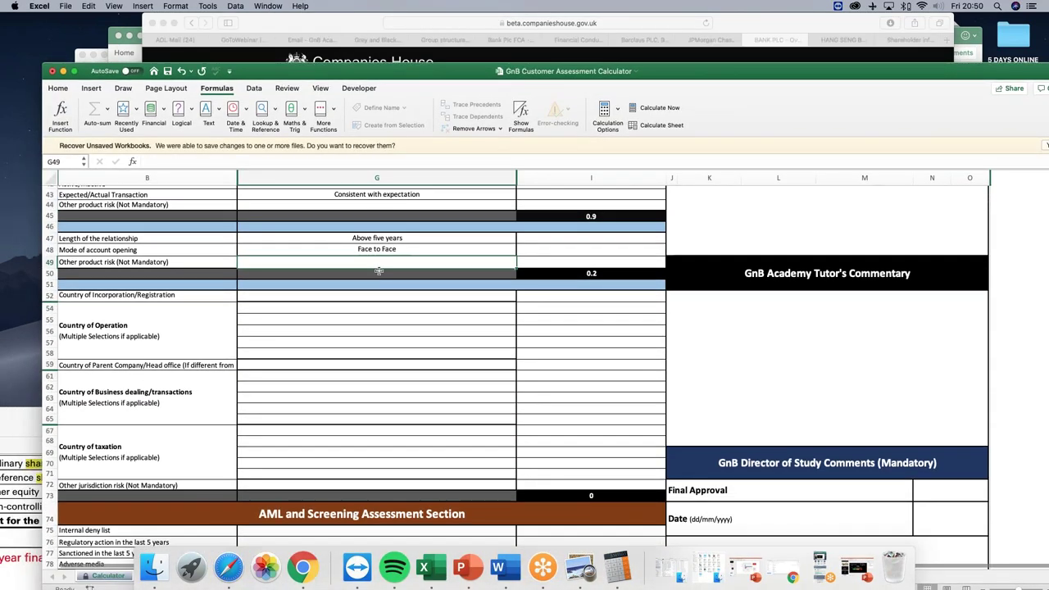
scroll(379, 270, "up", 3)
scroll(394, 273, "down", 6)
scroll(418, 275, "up", 2)
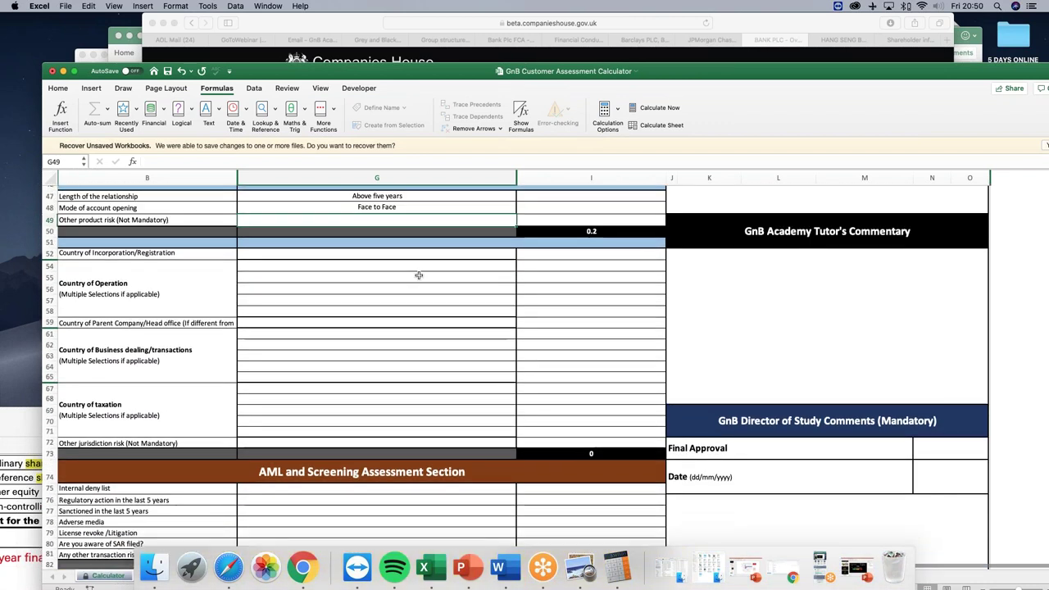
scroll(419, 275, "up", 2)
Set the Country of Incorporation/Registration in G52 to UNITED KINGDOM.
left_click(399, 296)
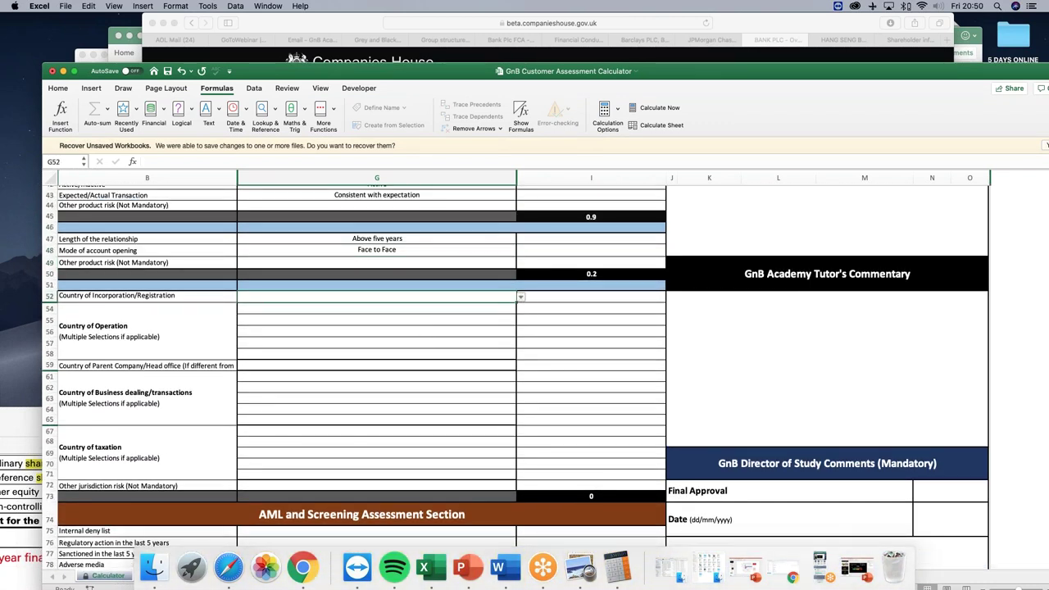
left_click(521, 297)
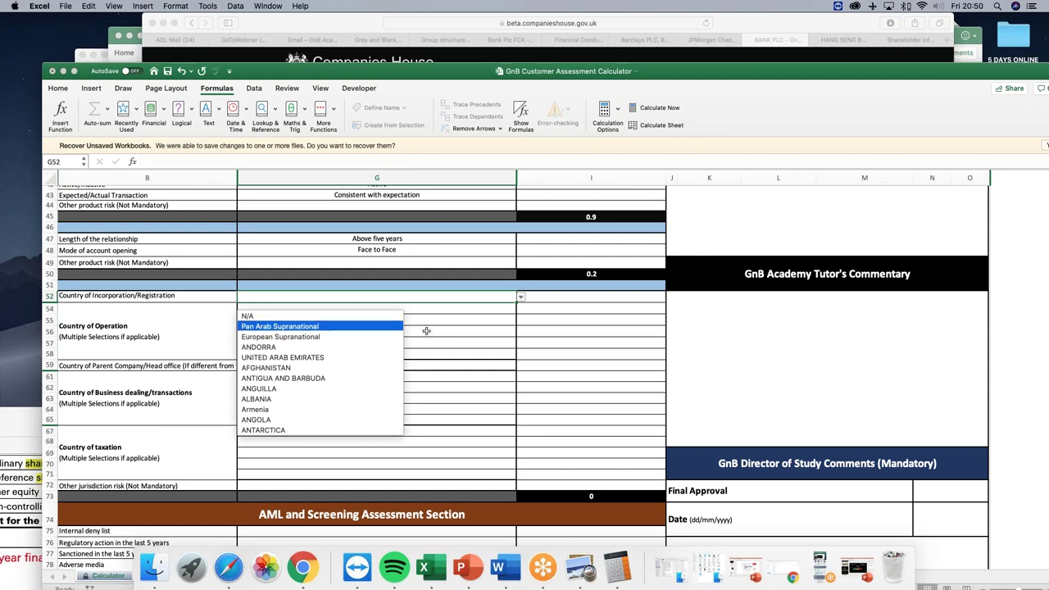
scroll(304, 397, "down", 15)
scroll(305, 397, "down", 15)
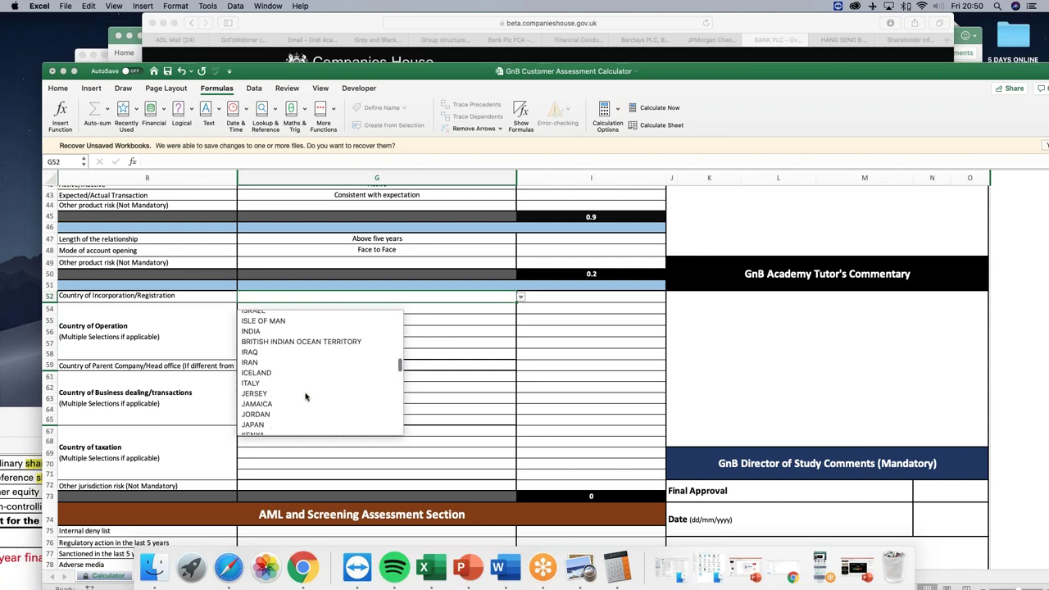
scroll(305, 398, "down", 15)
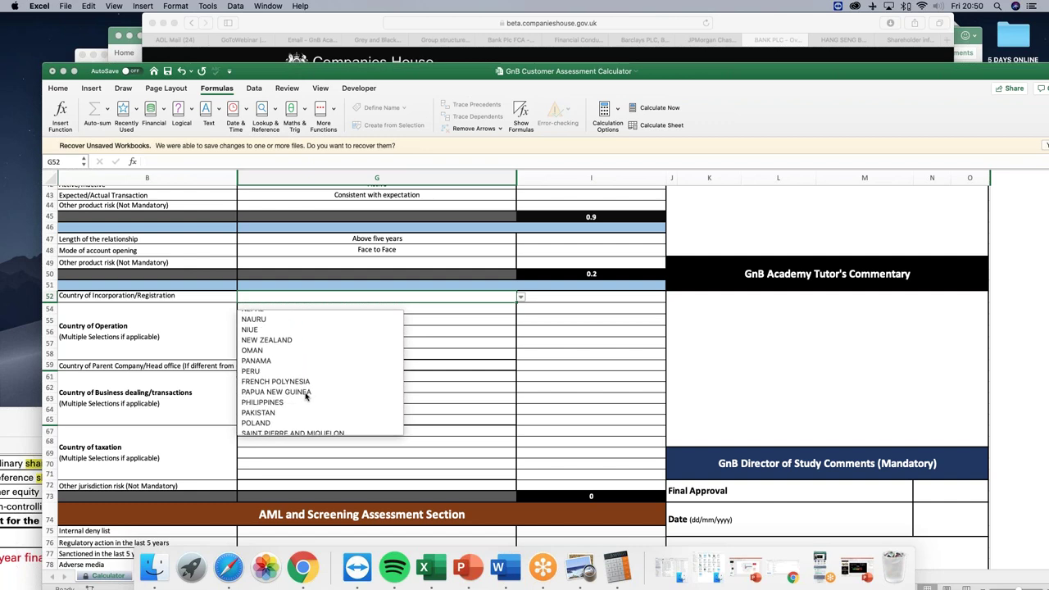
scroll(304, 397, "down", 15)
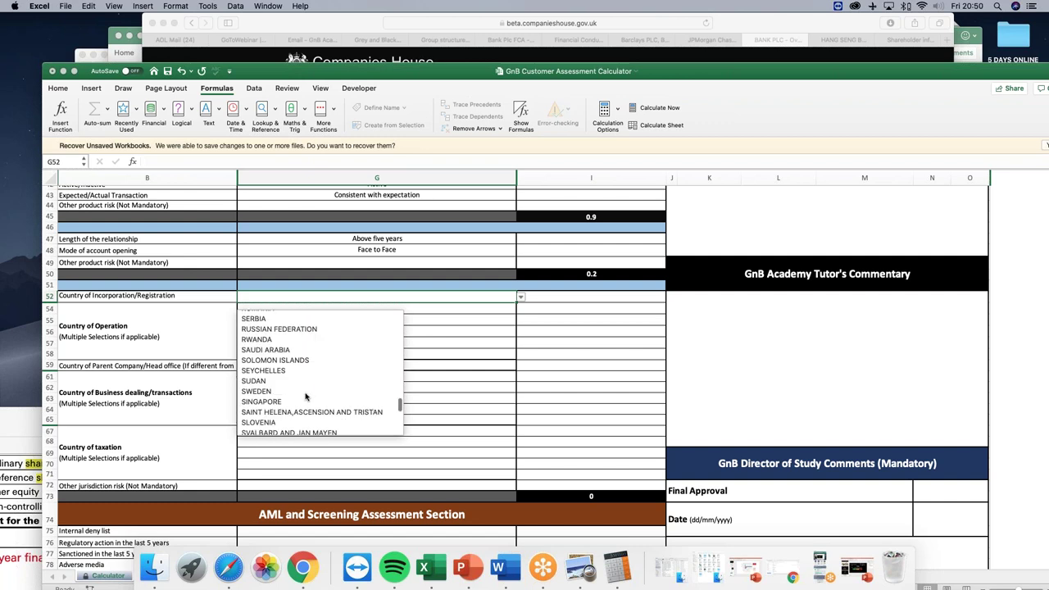
scroll(305, 397, "down", 3)
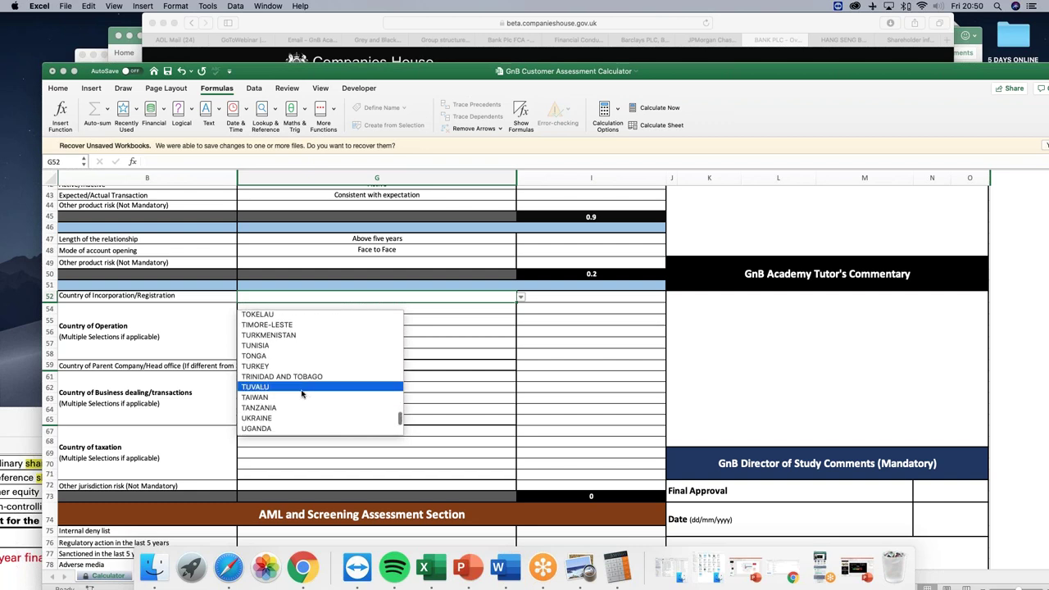
scroll(301, 370, "down", 3)
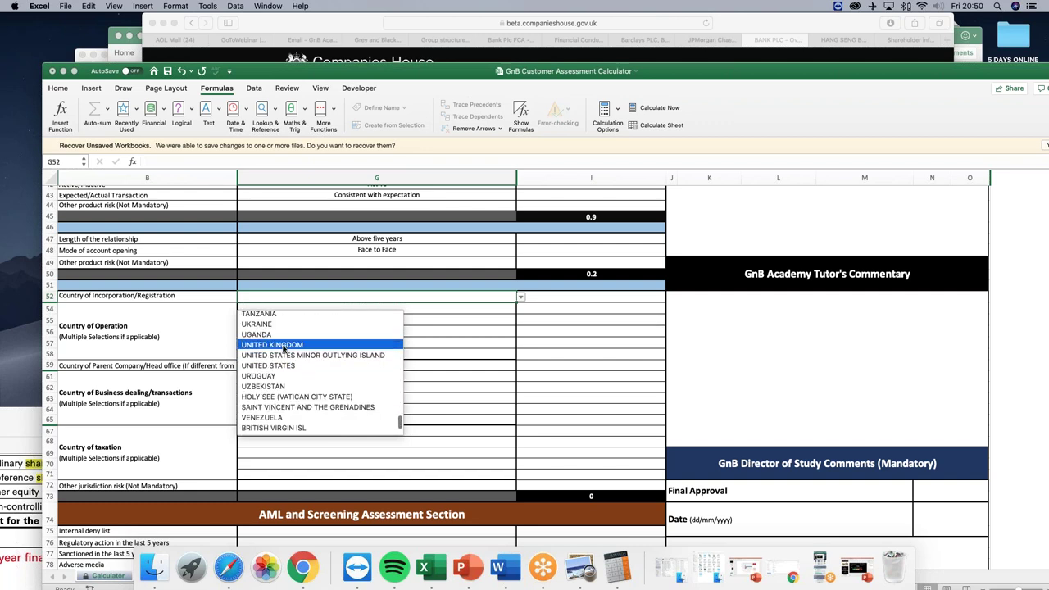
left_click(284, 345)
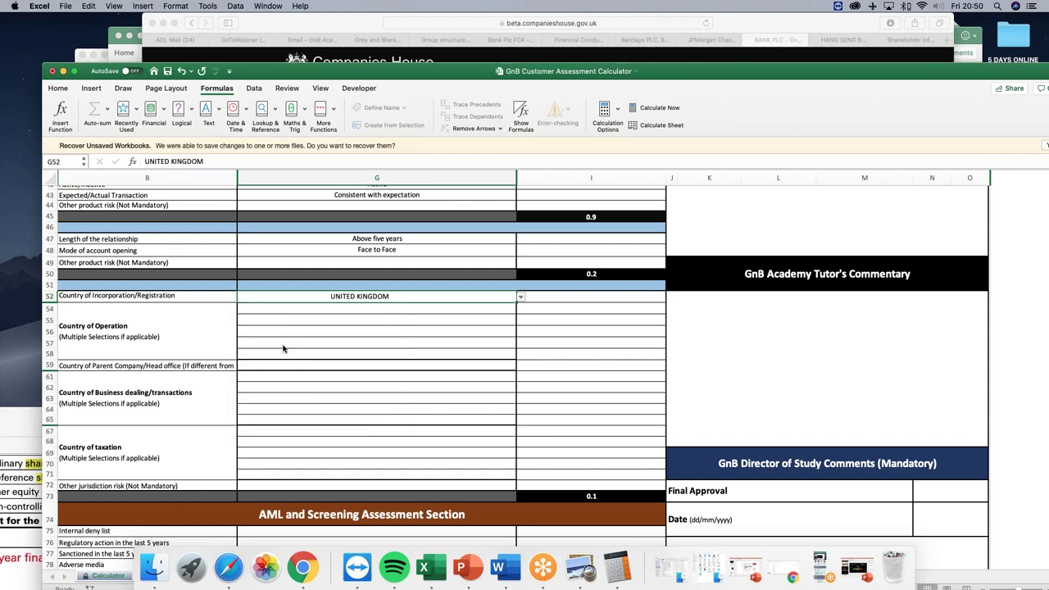
Set the first Country of Operation entry in G54 to UNITED KINGDOM.
left_click(313, 311)
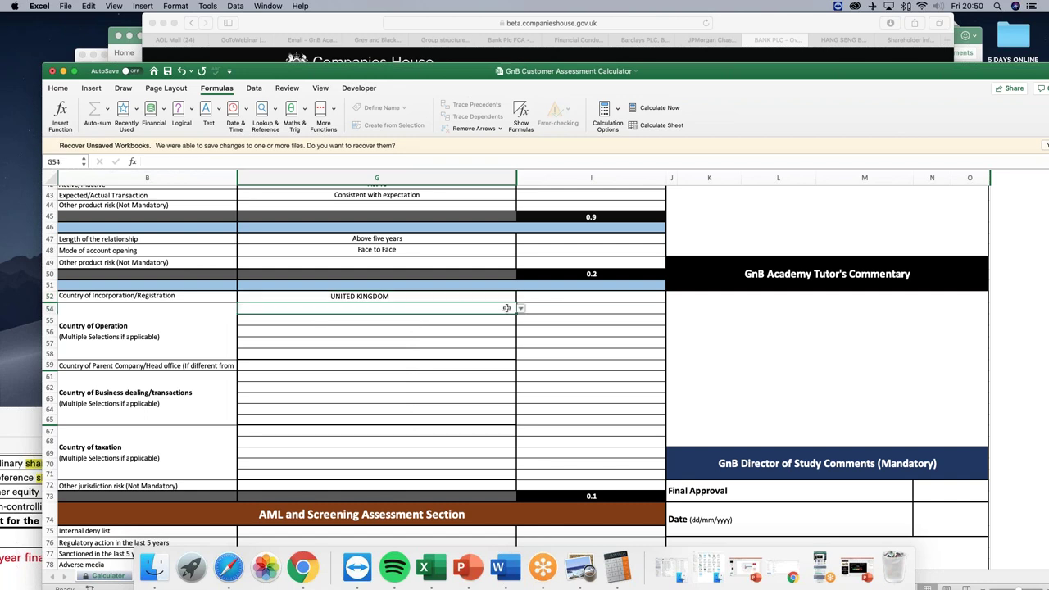
left_click(520, 308)
scroll(316, 394, "down", 20)
scroll(316, 408, "down", 15)
scroll(316, 408, "down", 15)
scroll(316, 408, "down", 10)
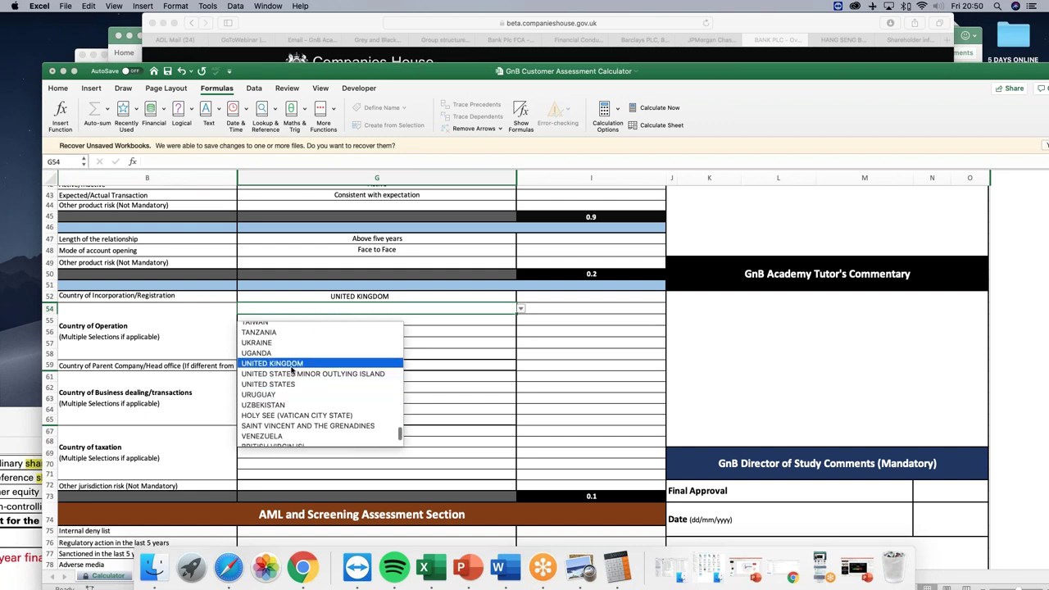
left_click(291, 365)
Set the first Country of Operation in G54 and the Country of Parent Company/Head office in G59 to UNITED KINGDOM.
left_click(293, 366)
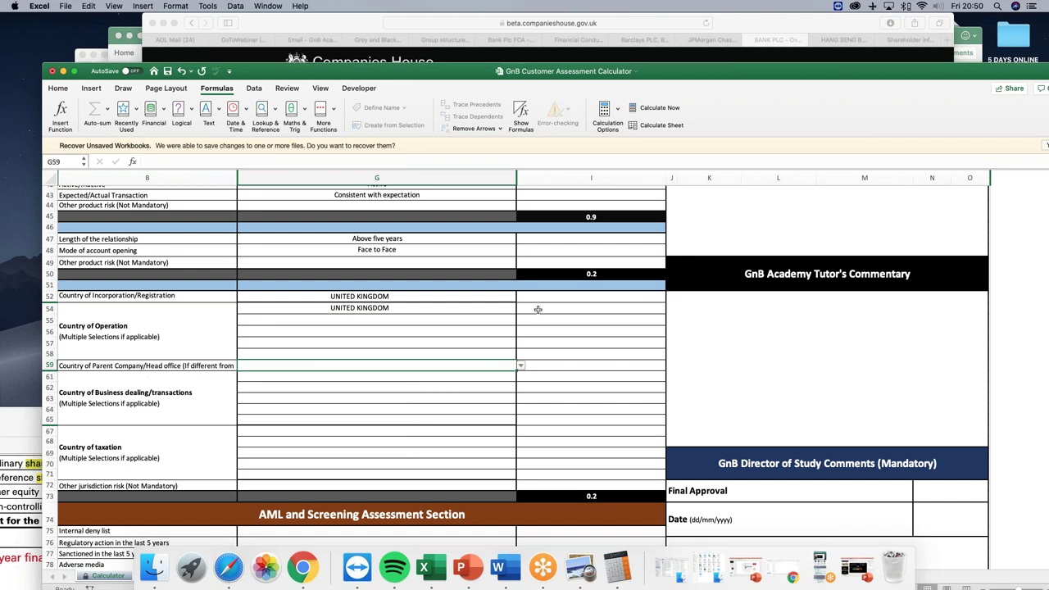
left_click(521, 367)
scroll(315, 445, "down", 10)
scroll(316, 445, "down", 15)
scroll(316, 446, "down", 15)
scroll(315, 446, "down", 15)
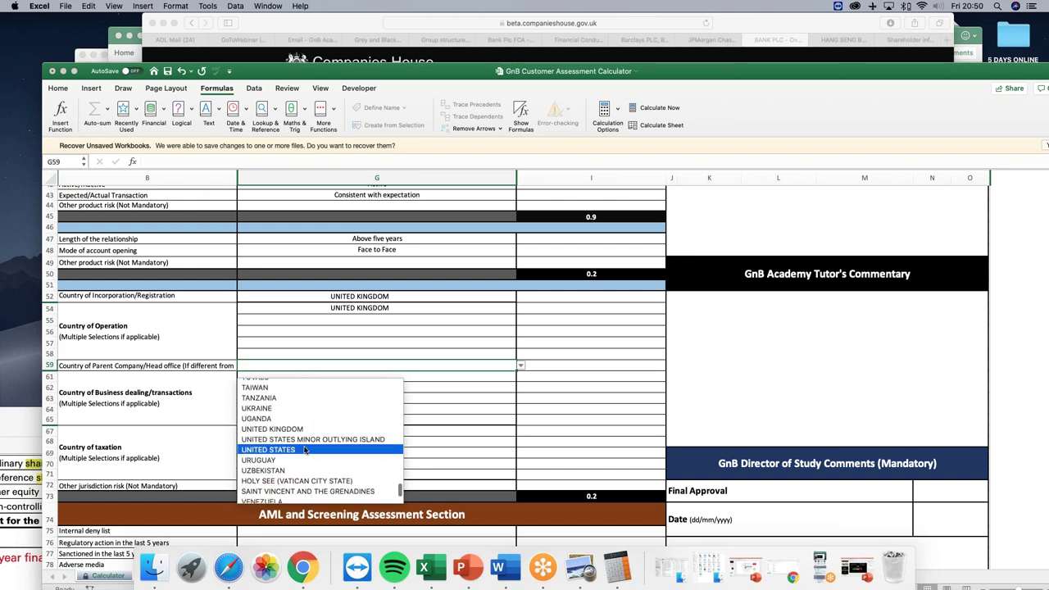
left_click(299, 428)
left_click(336, 397)
Select the first Country of Business dealing/transactions cell, G61, and move the calculator window down to uncover the KYC Profile.
left_click(471, 375)
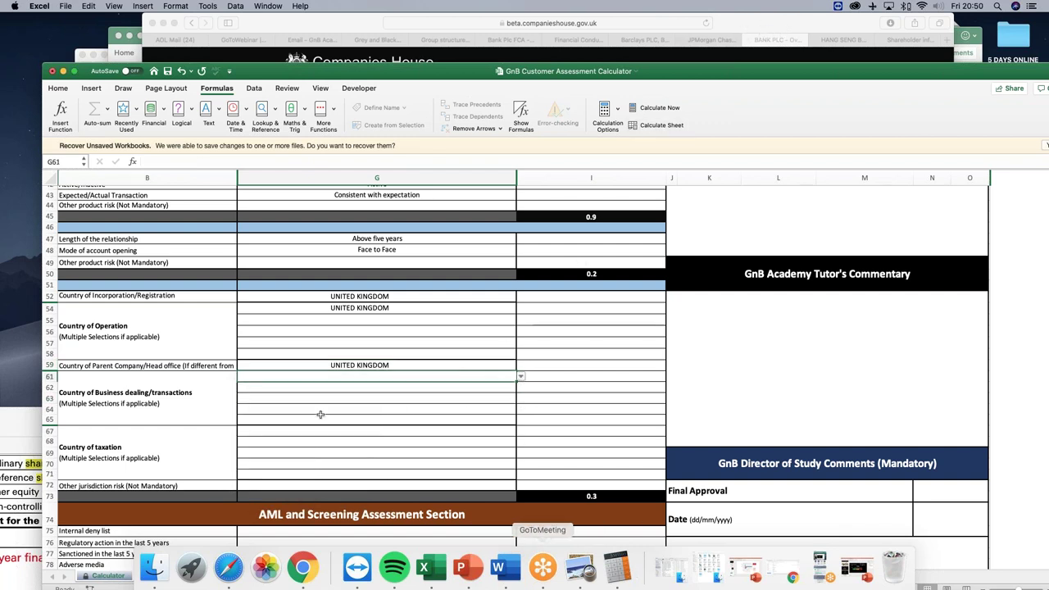
left_click(24, 437)
left_click(771, 71)
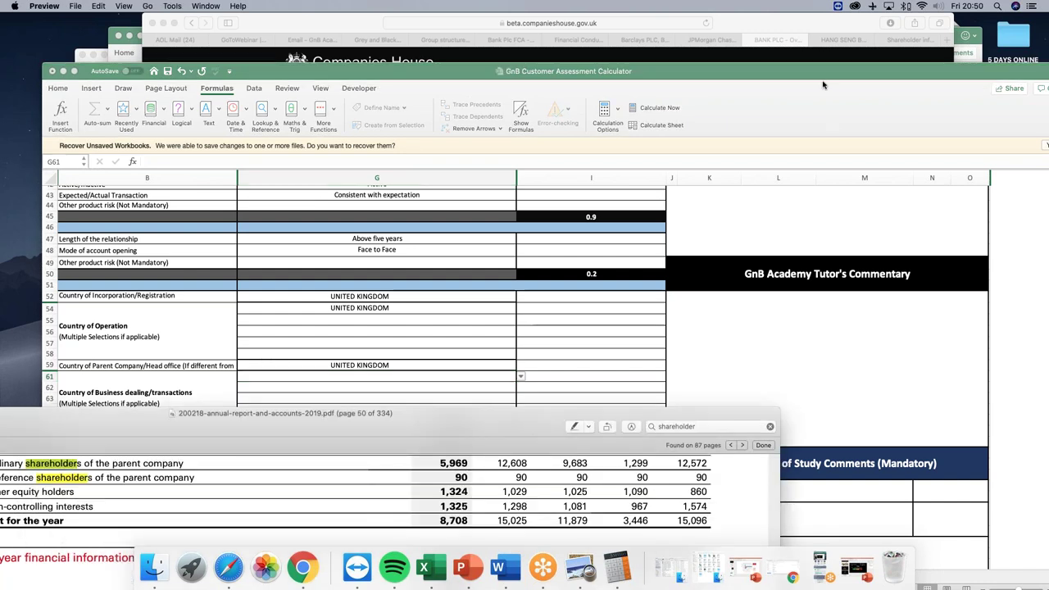
left_click_drag(771, 70, 776, 317)
key("ctrl+alt+Down")
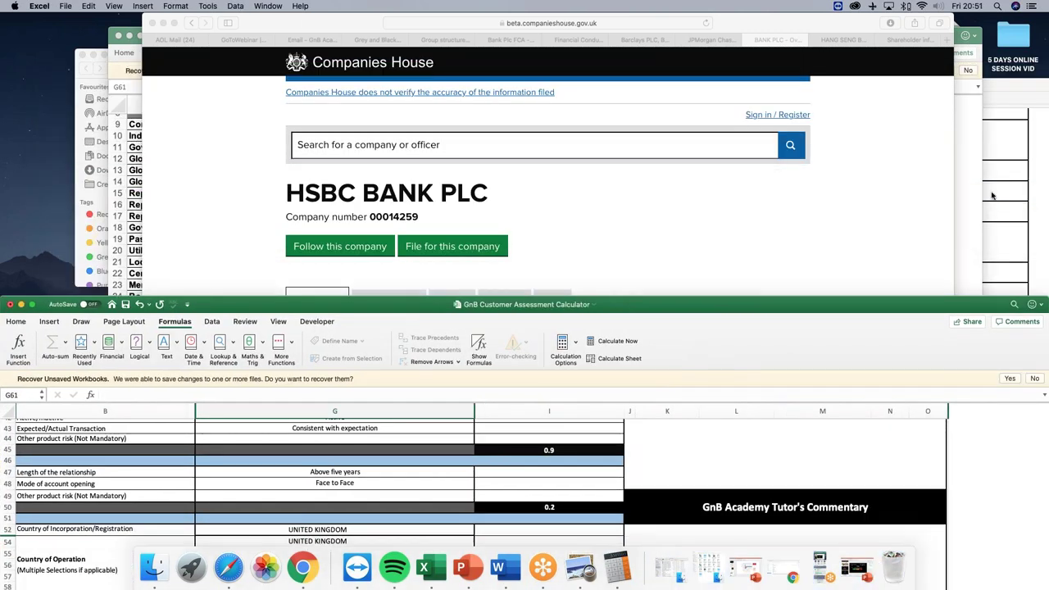
Switch to the KYC Profile- Training Template in Preview and examine its Country of Business dealing/transaction entries in item 13.
left_click(993, 197)
scroll(432, 322, "up", 1)
scroll(433, 322, "down", 5)
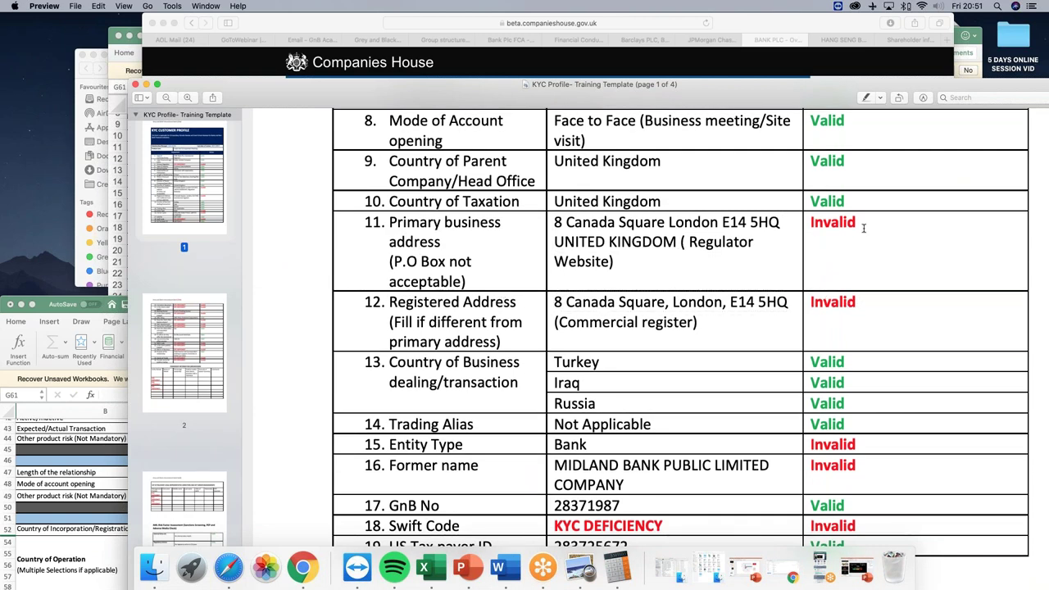
scroll(657, 286, "down", 4)
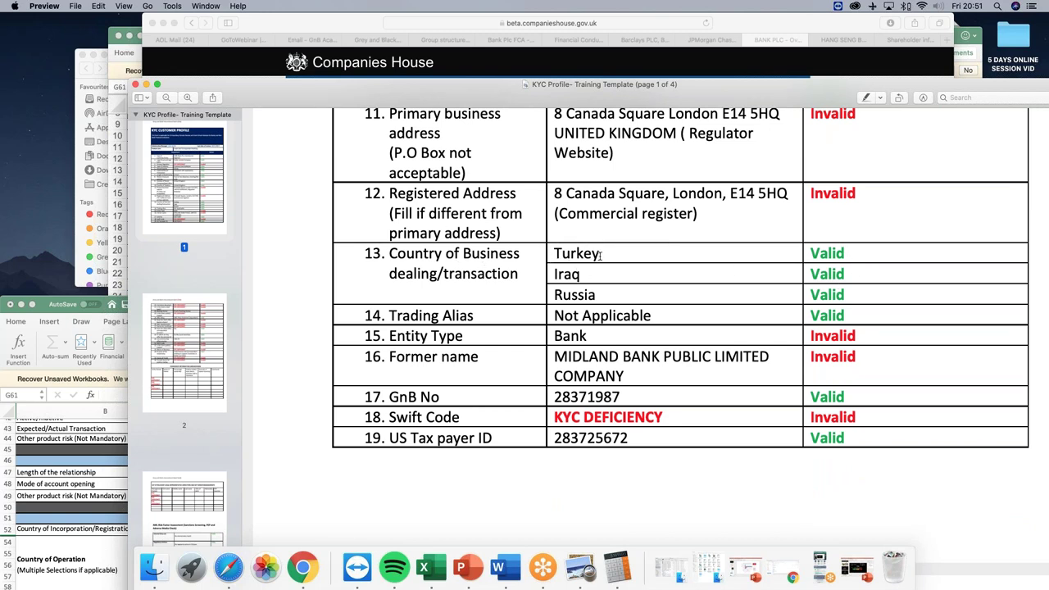
double_click(574, 255)
double_click(567, 275)
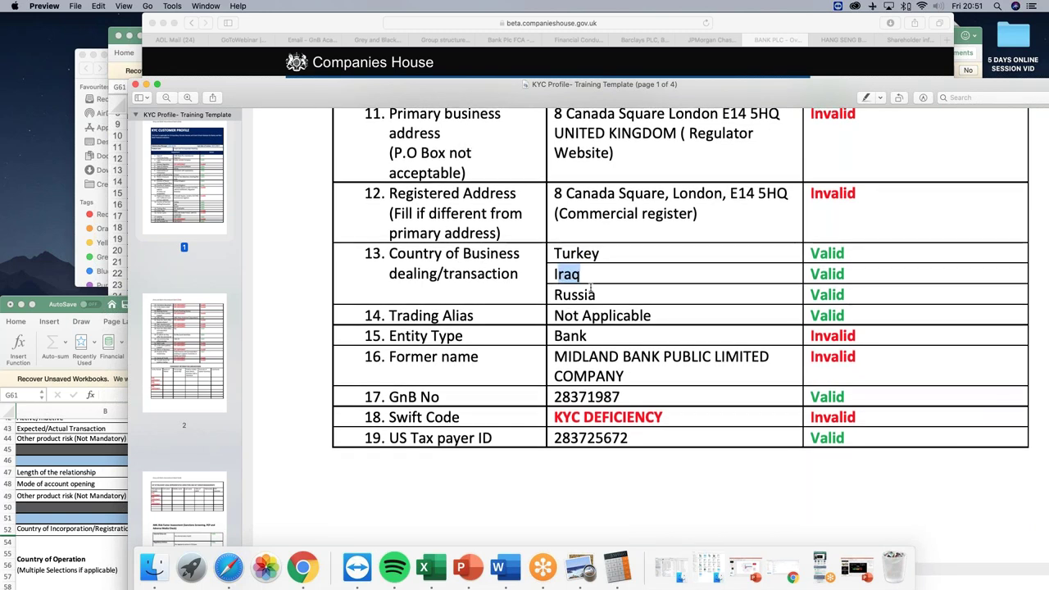
left_click(426, 316)
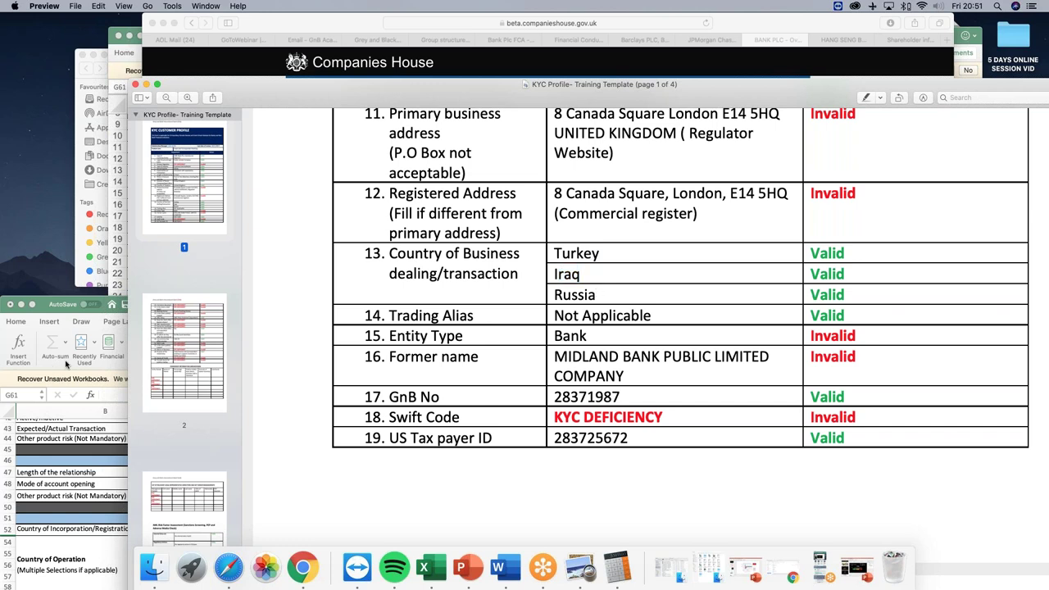
Return to the calculator in Excel and set the first Country of Business dealing/transactions entry in G61 to IRAQ.
left_click(66, 363)
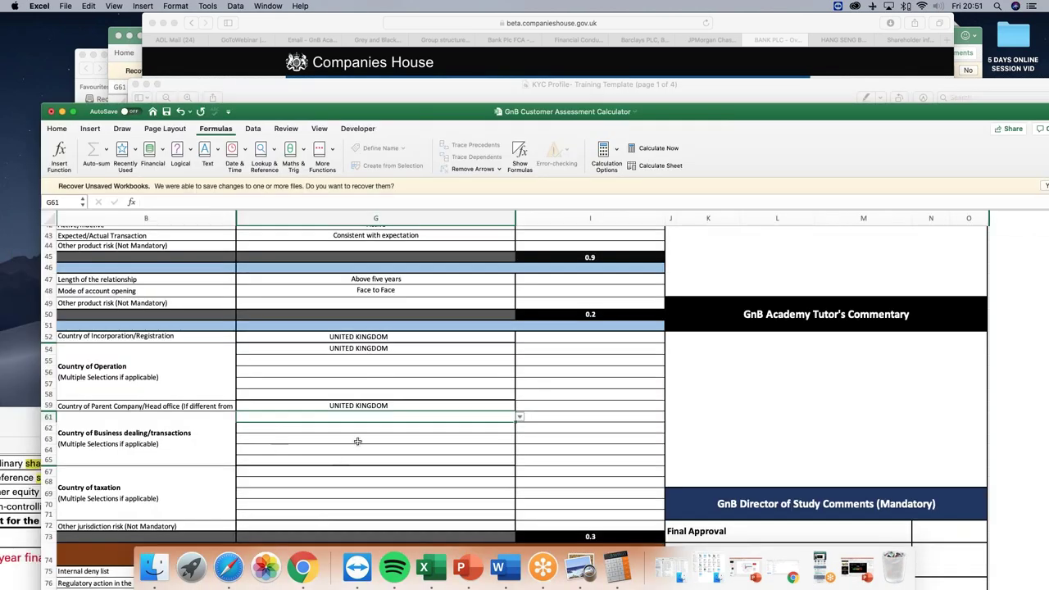
left_click(518, 416)
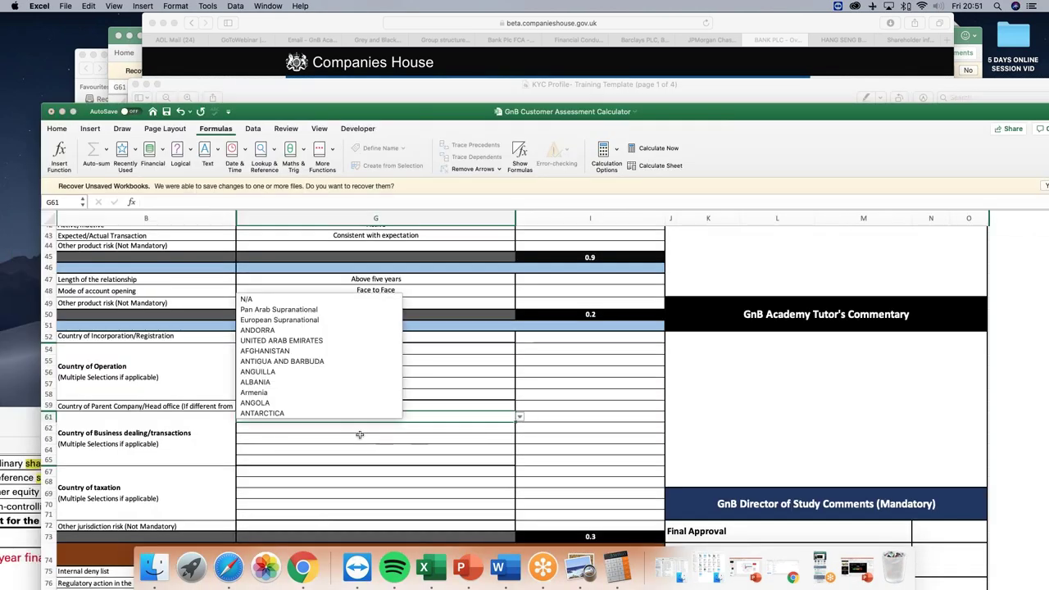
scroll(314, 385, "down", 5)
scroll(314, 384, "down", 10)
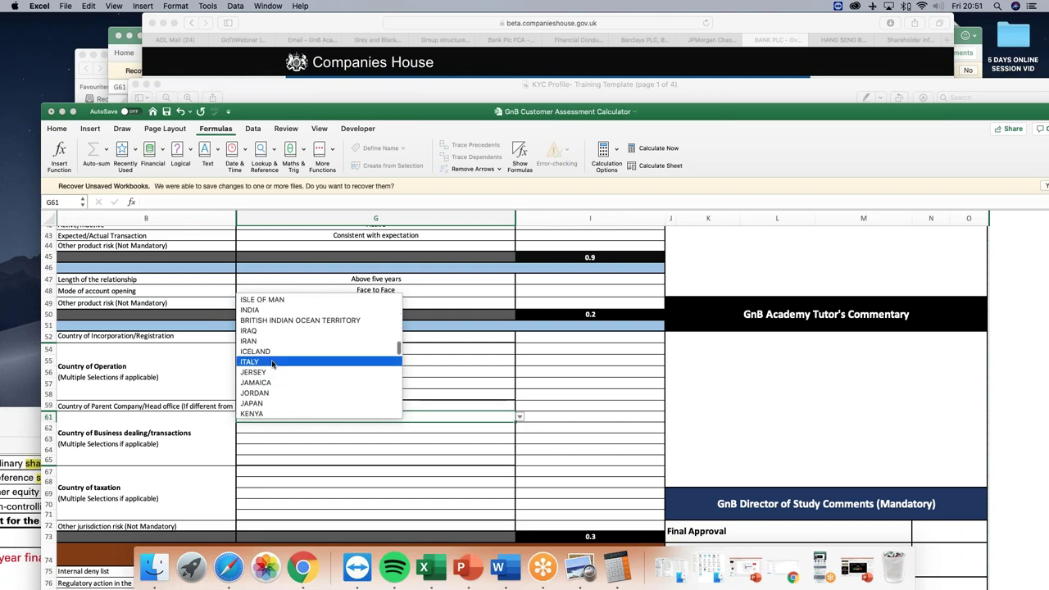
left_click(283, 331)
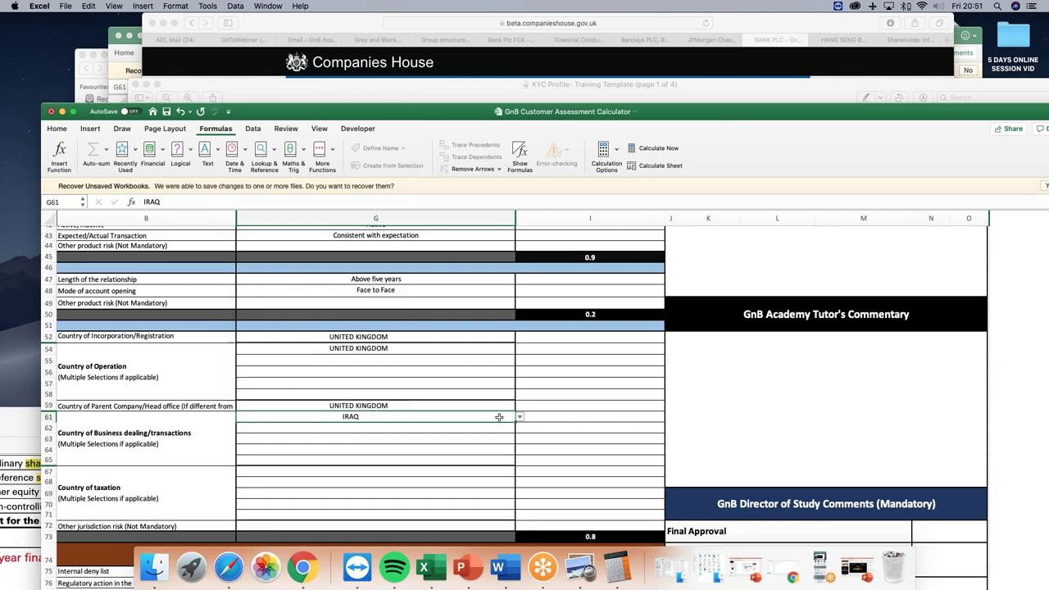
Set the second Country of Business dealing/transactions entry in G62 to TURKEY.
left_click(478, 427)
left_click(519, 427)
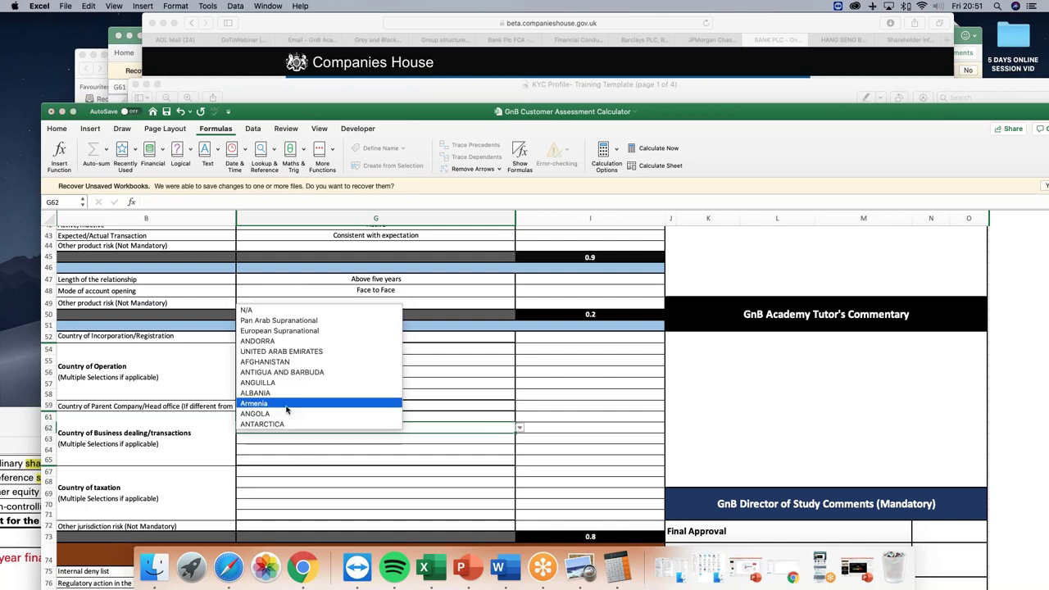
scroll(287, 410, "down", 10)
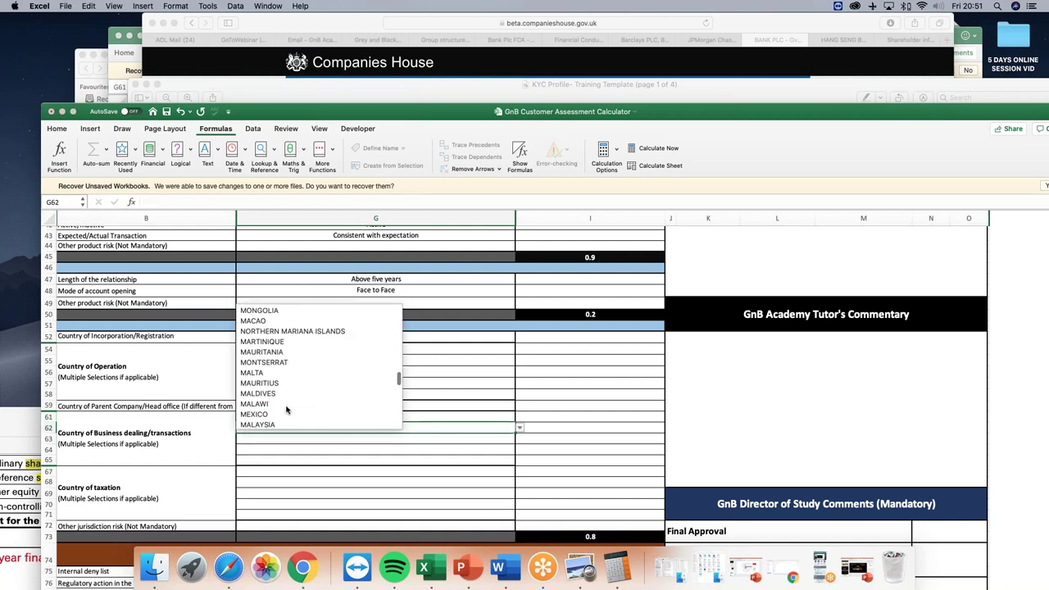
scroll(285, 409, "down", 5)
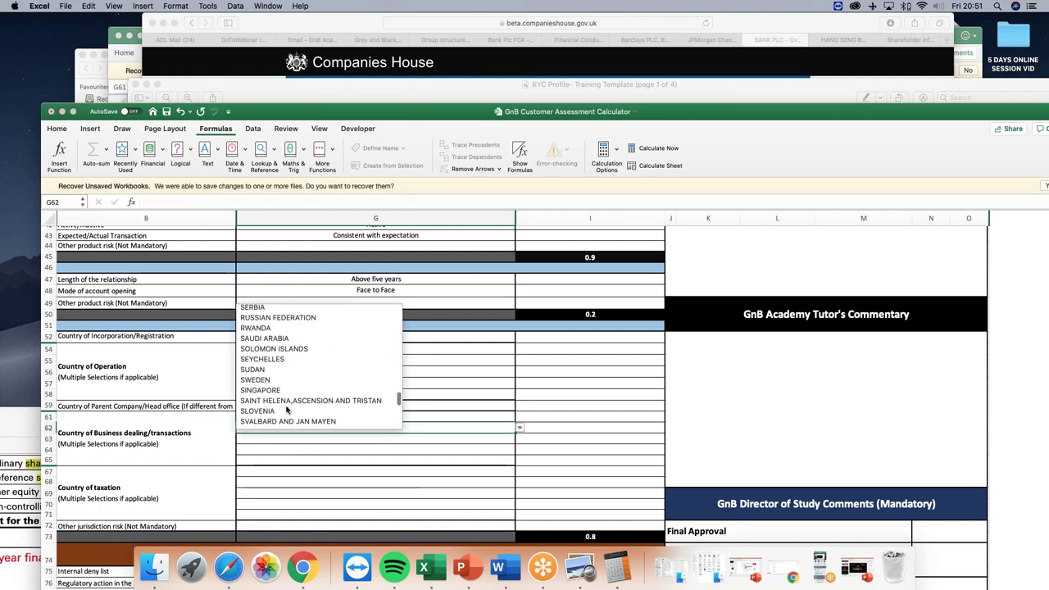
scroll(281, 395, "up", 3)
scroll(277, 396, "down", 1)
scroll(276, 396, "down", 3)
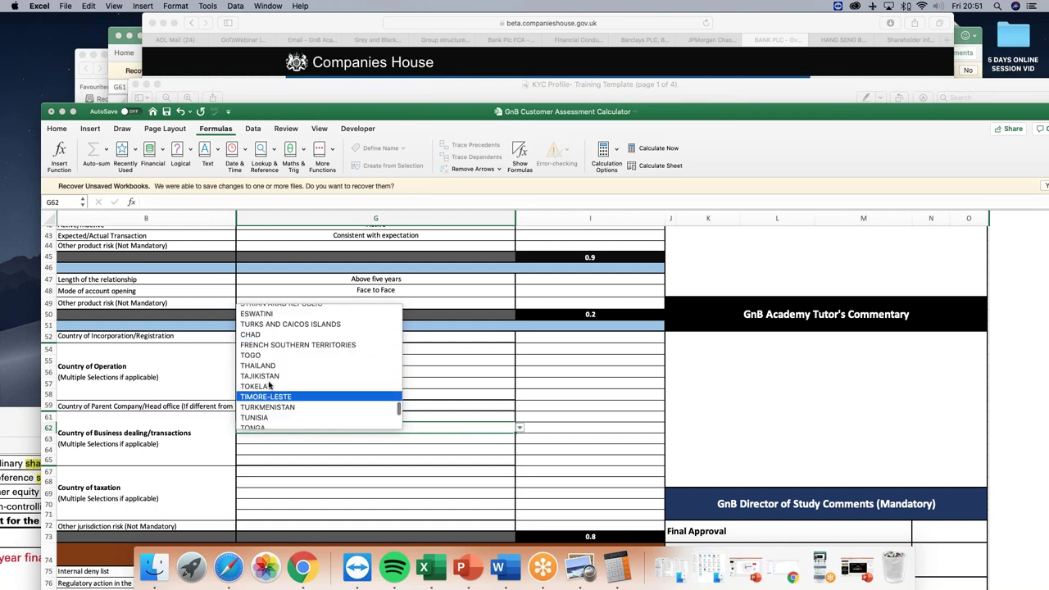
scroll(271, 414, "down", 2)
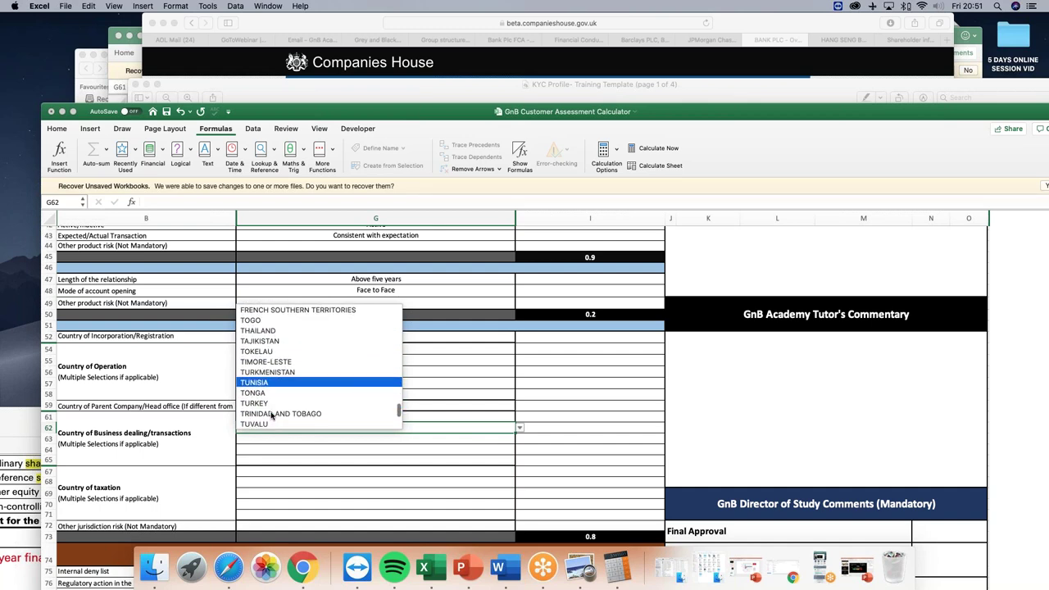
left_click(275, 392)
Set the third Country of Business dealing/transactions entry in G63 to RUSSIAN FEDERATION.
left_click(514, 439)
left_click(519, 440)
scroll(284, 414, "down", 15)
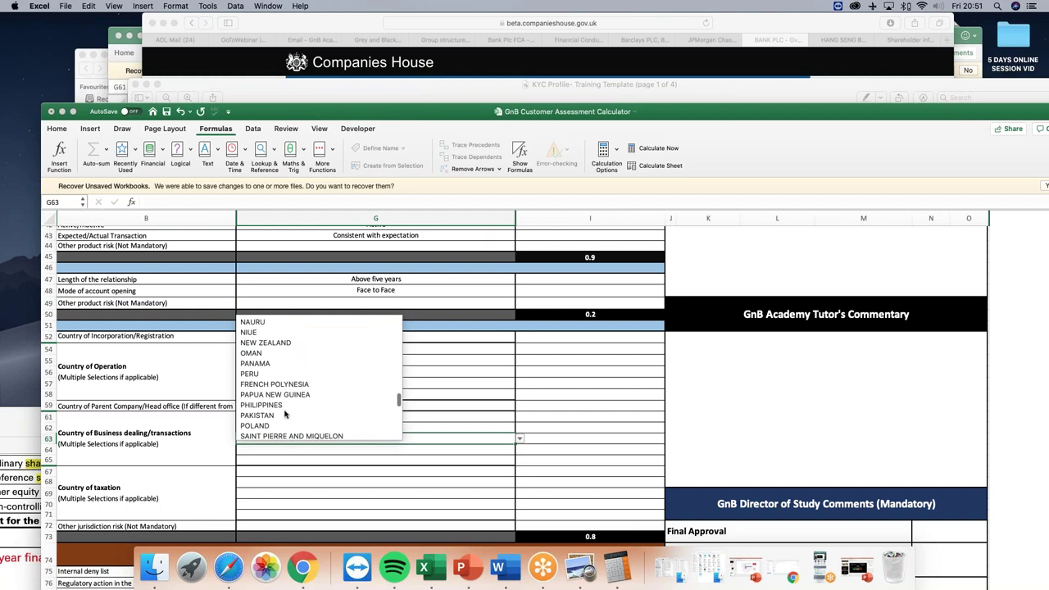
scroll(284, 413, "down", 3)
scroll(285, 413, "up", 8)
scroll(284, 414, "up", 2)
scroll(284, 414, "down", 5)
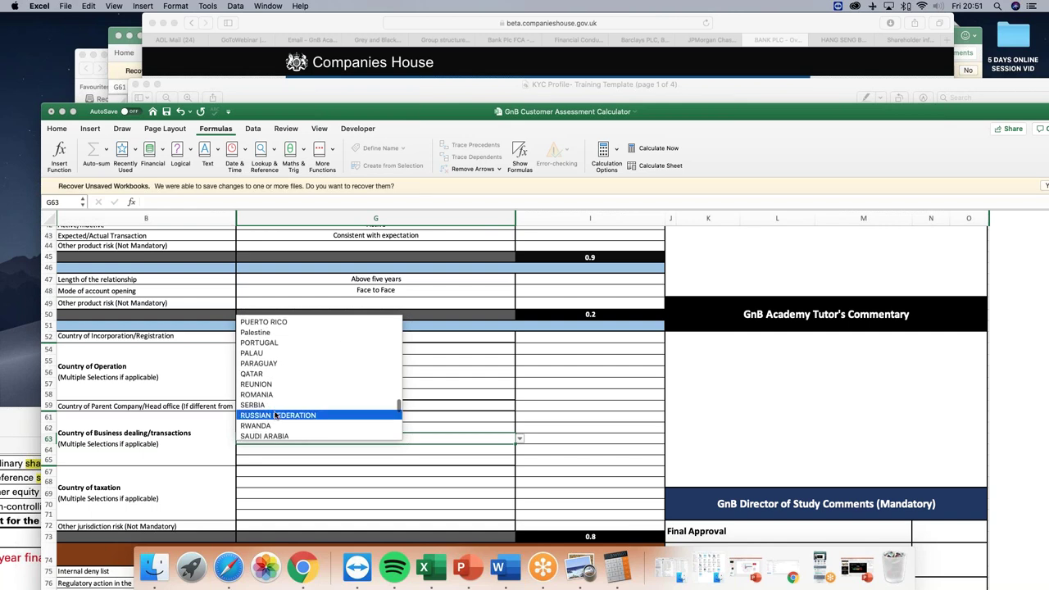
left_click(280, 415)
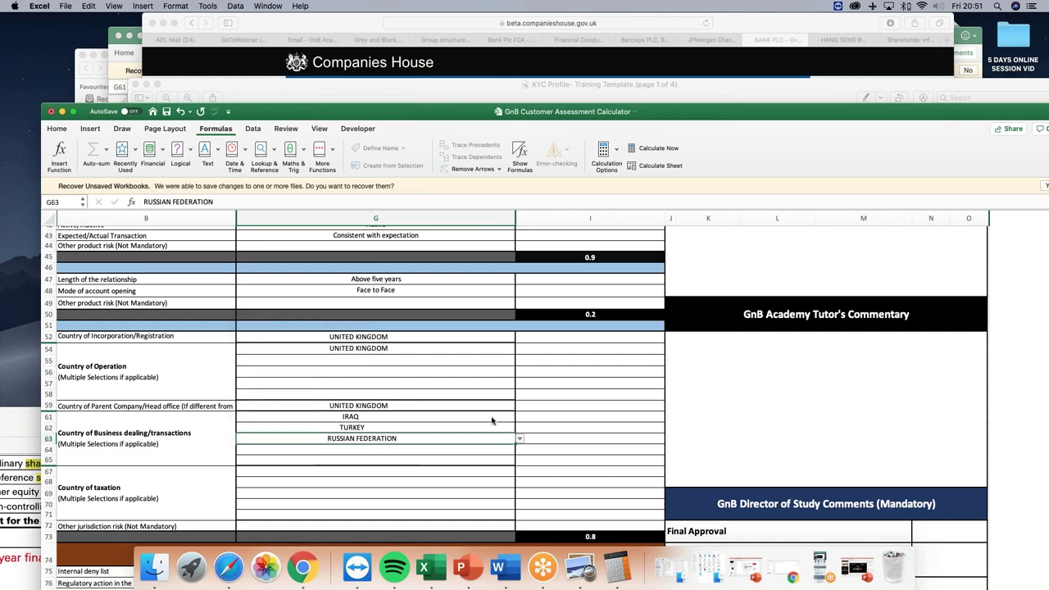
Examine the overall risk rating, the Auto-Override Status and the Reasons for auto-override at the start of the assessment.
left_click(586, 408)
scroll(445, 413, "down", 10)
scroll(445, 413, "up", 9)
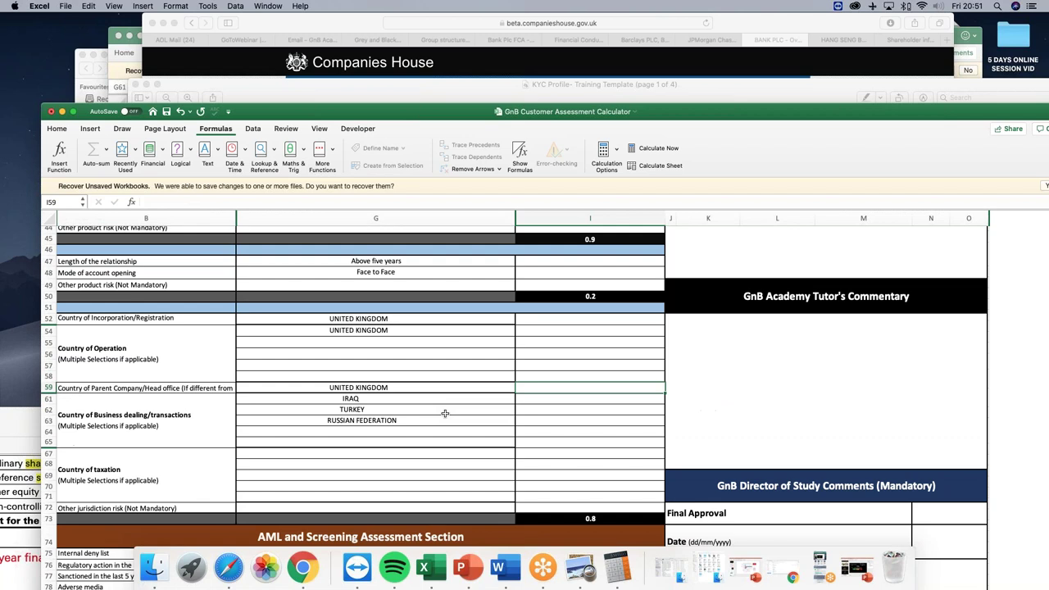
scroll(445, 413, "up", 15)
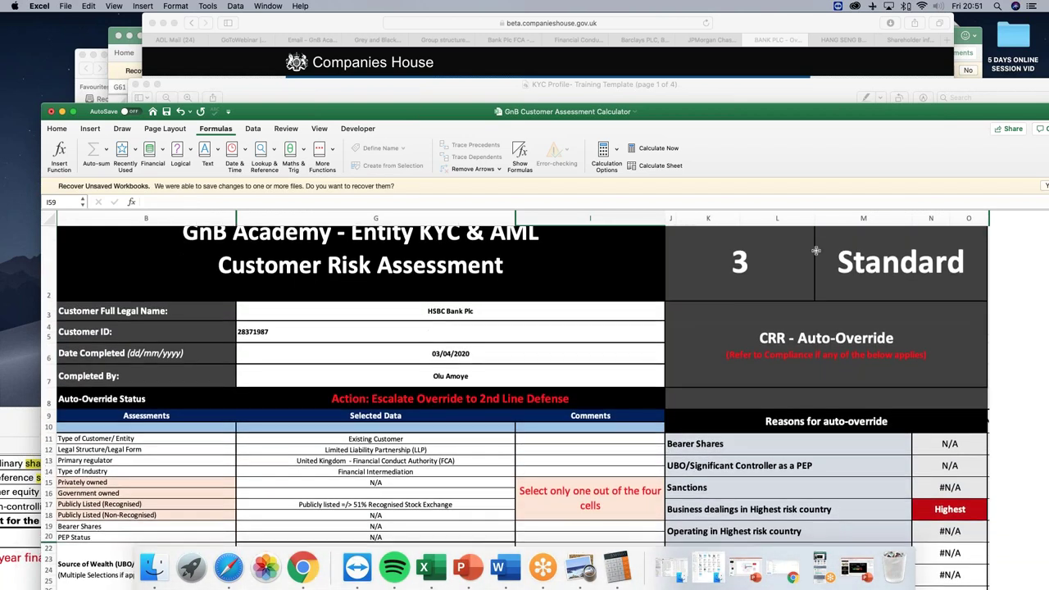
scroll(492, 299, "down", 10)
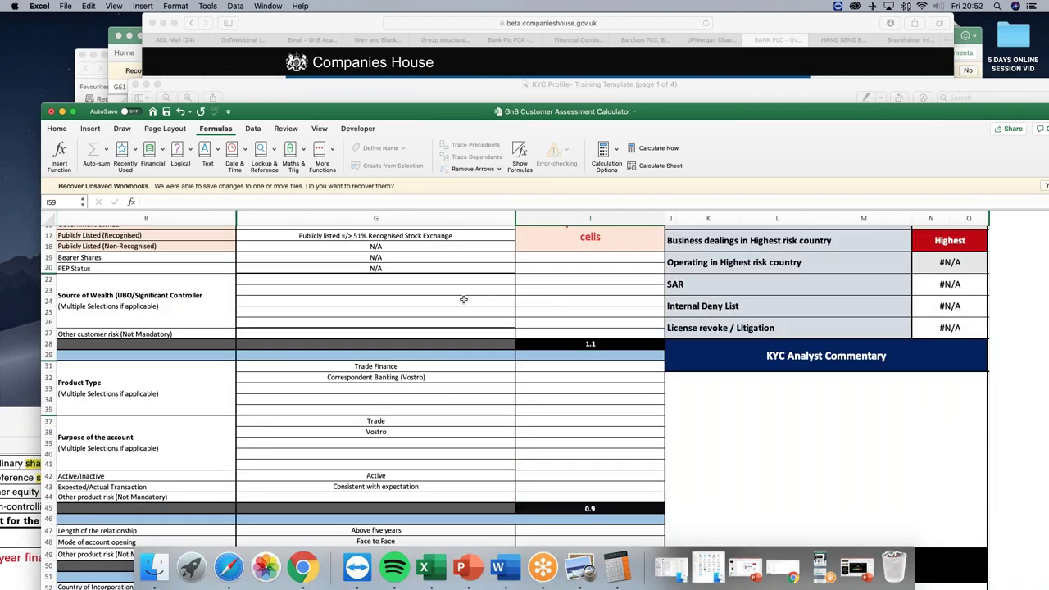
scroll(463, 299, "up", 8)
scroll(376, 367, "down", 2)
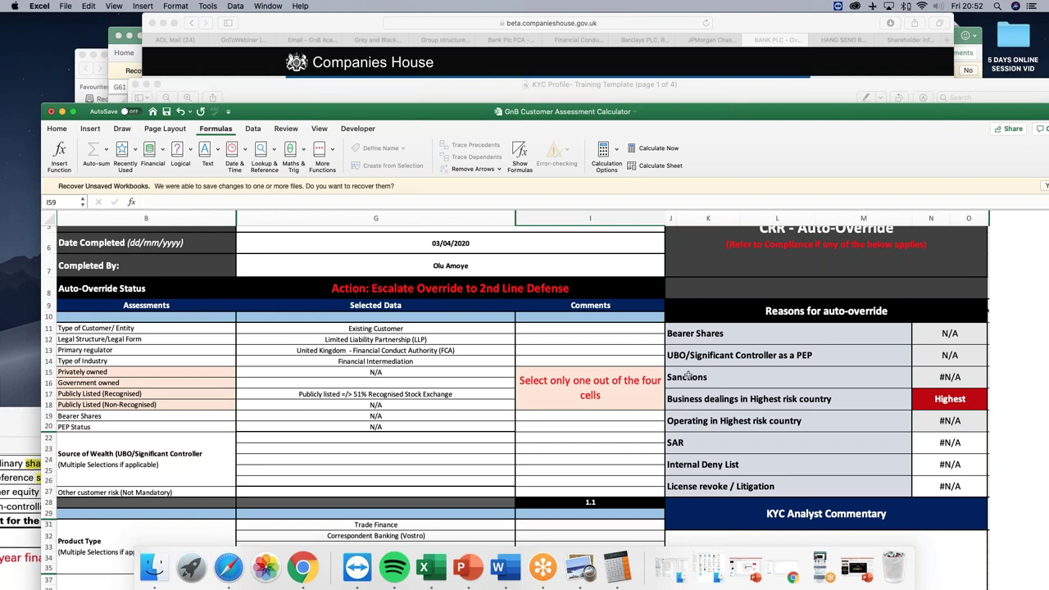
scroll(696, 379, "up", 2)
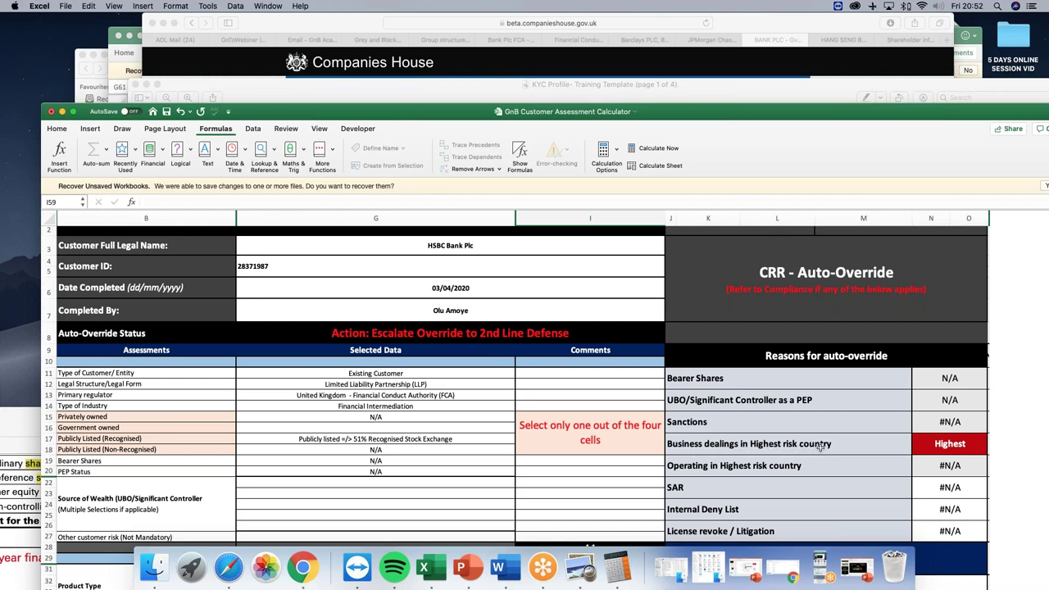
scroll(822, 449, "down", 3)
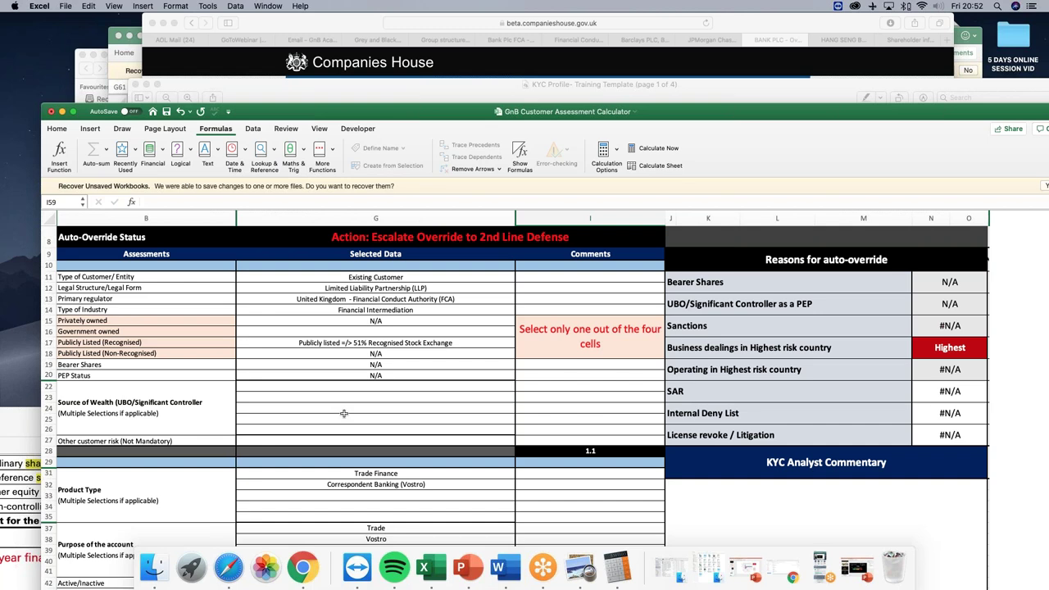
Review the business dealing countries and the Automated Calculated Risk Score against the Auto-Override Status across the assessment.
scroll(343, 414, "down", 10)
scroll(344, 415, "down", 2)
scroll(344, 414, "up", 10)
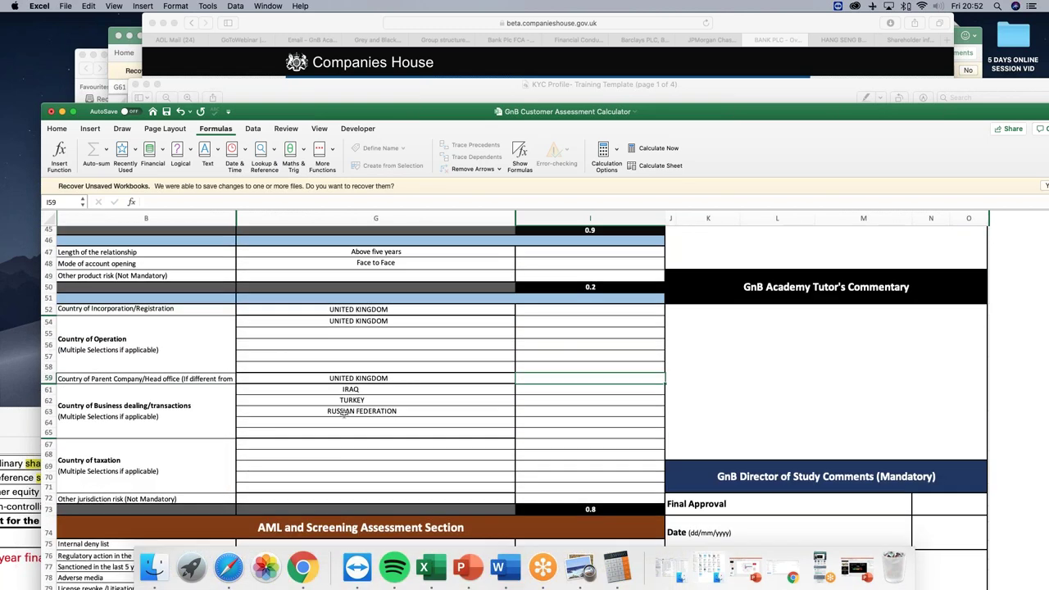
scroll(343, 413, "up", 5)
scroll(478, 394, "down", 20)
scroll(478, 394, "down", 3)
scroll(424, 363, "up", 10)
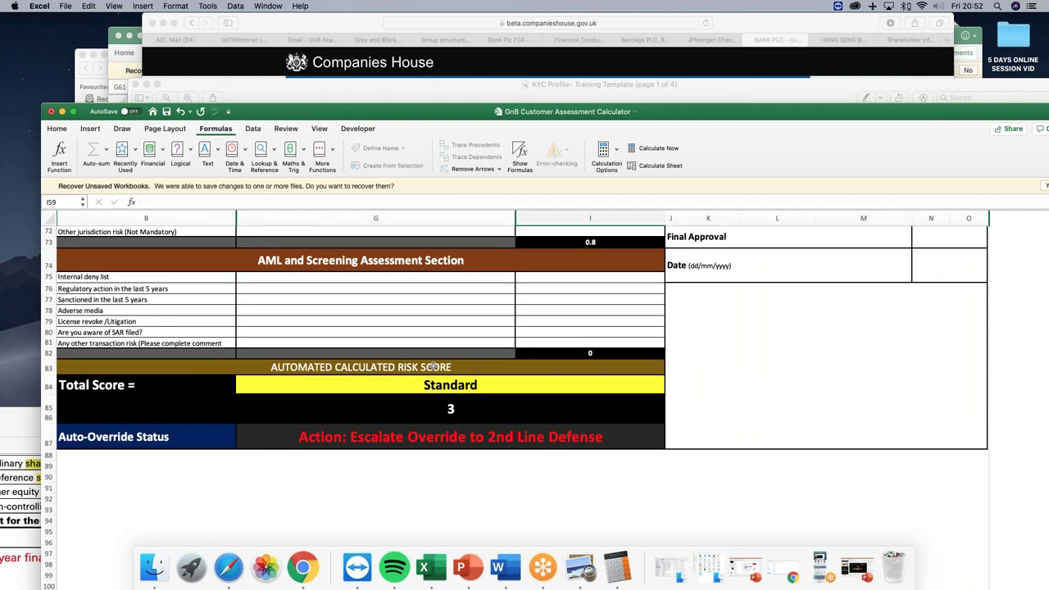
scroll(468, 366, "up", 15)
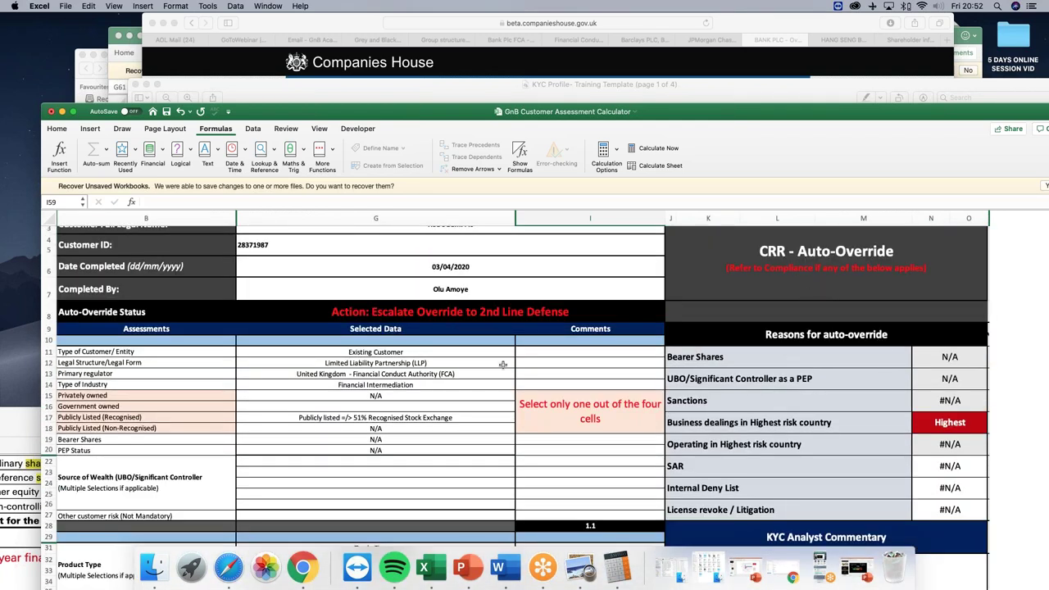
scroll(459, 355, "up", 5)
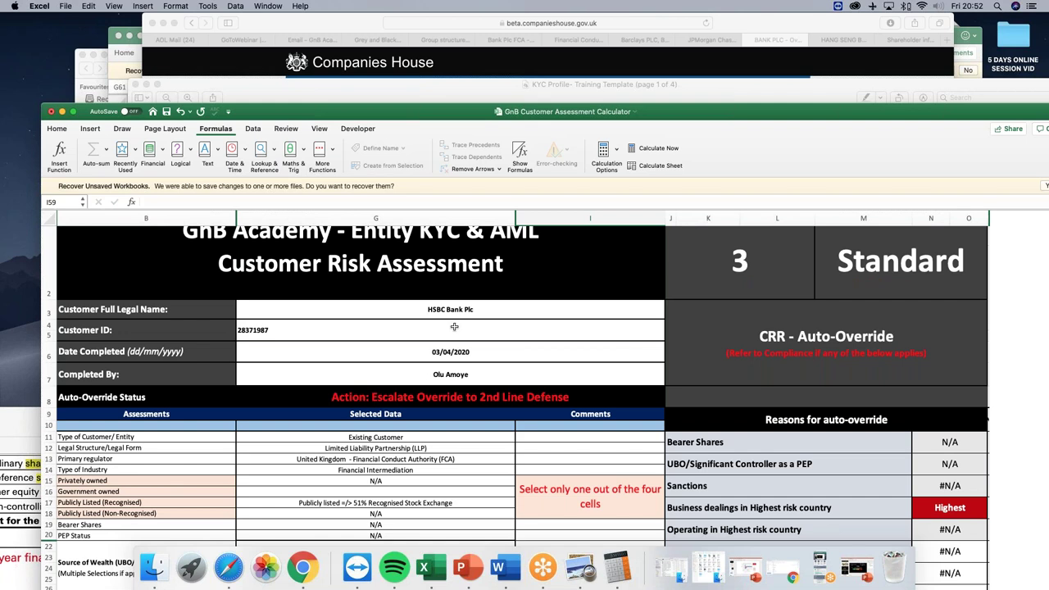
scroll(450, 327, "down", 4)
scroll(449, 327, "down", 15)
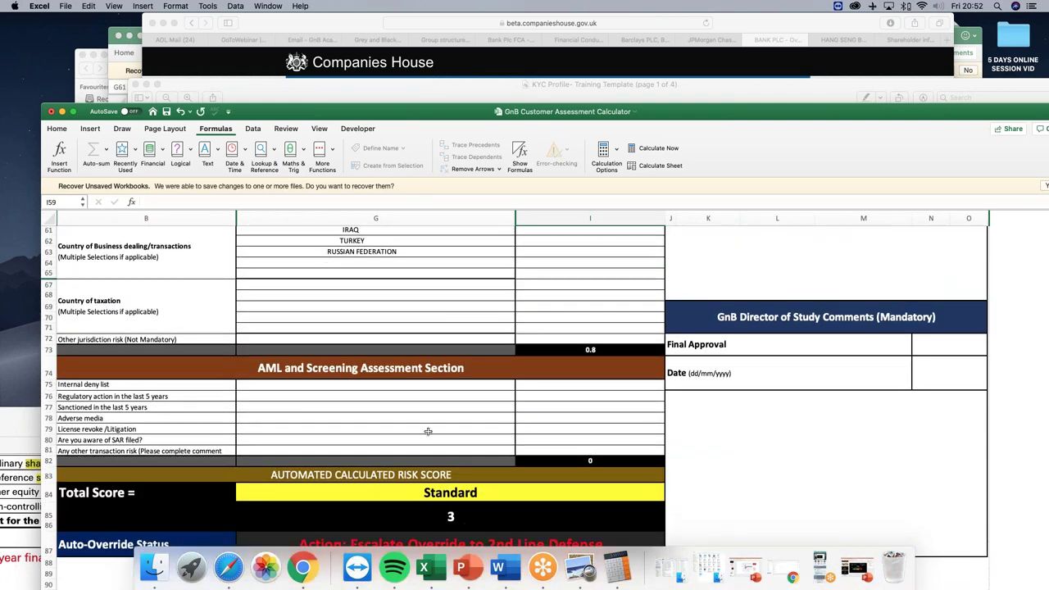
scroll(435, 378, "up", 15)
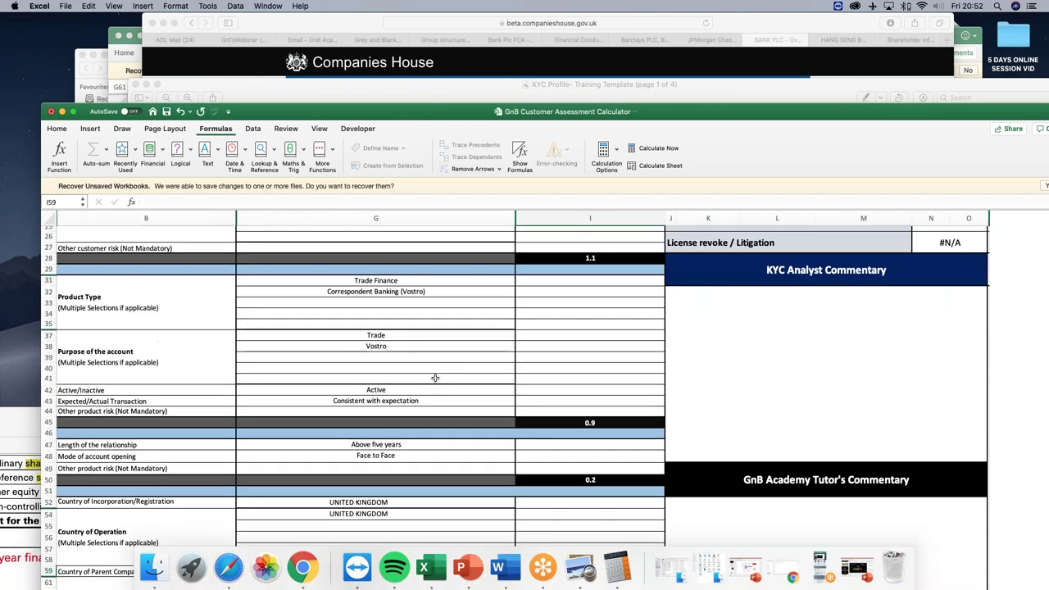
scroll(437, 373, "down", 14)
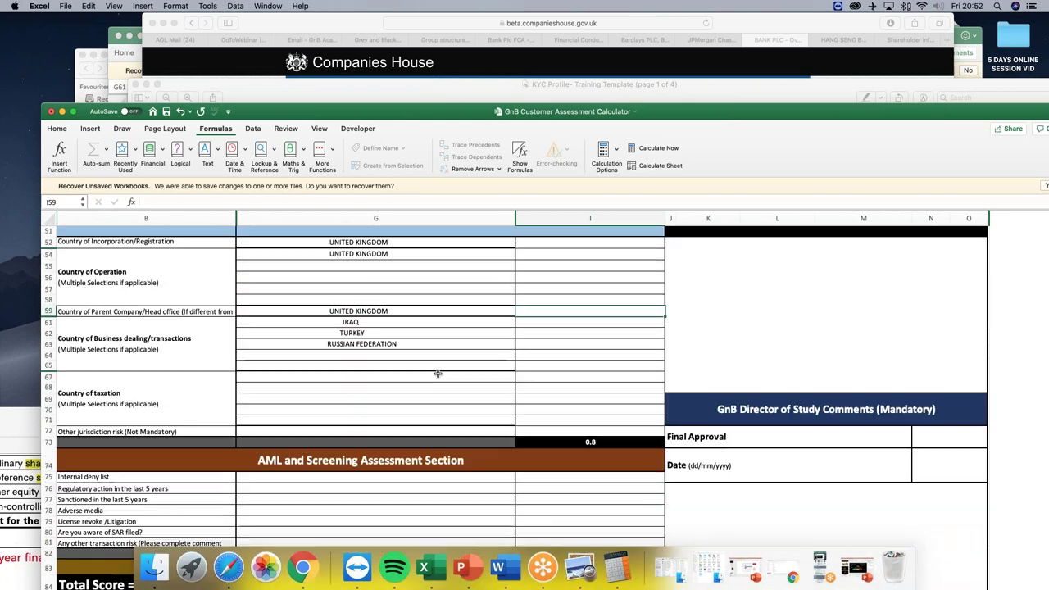
Set the first Country of taxation entry in G67 to UNITED KINGDOM.
left_click(485, 318)
scroll(319, 383, "down", 20)
scroll(318, 383, "down", 5)
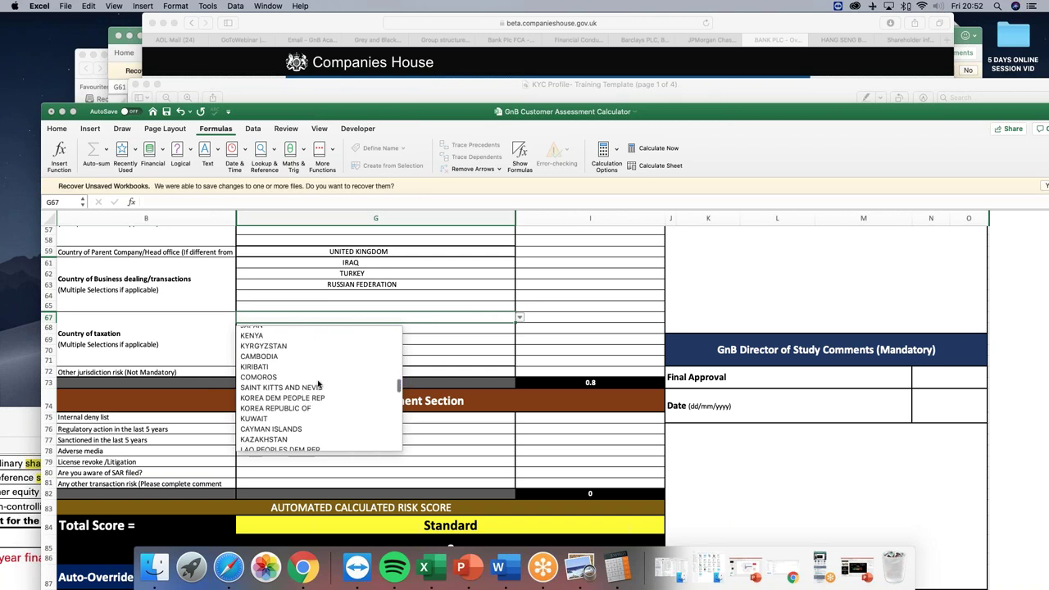
scroll(318, 382, "down", 5)
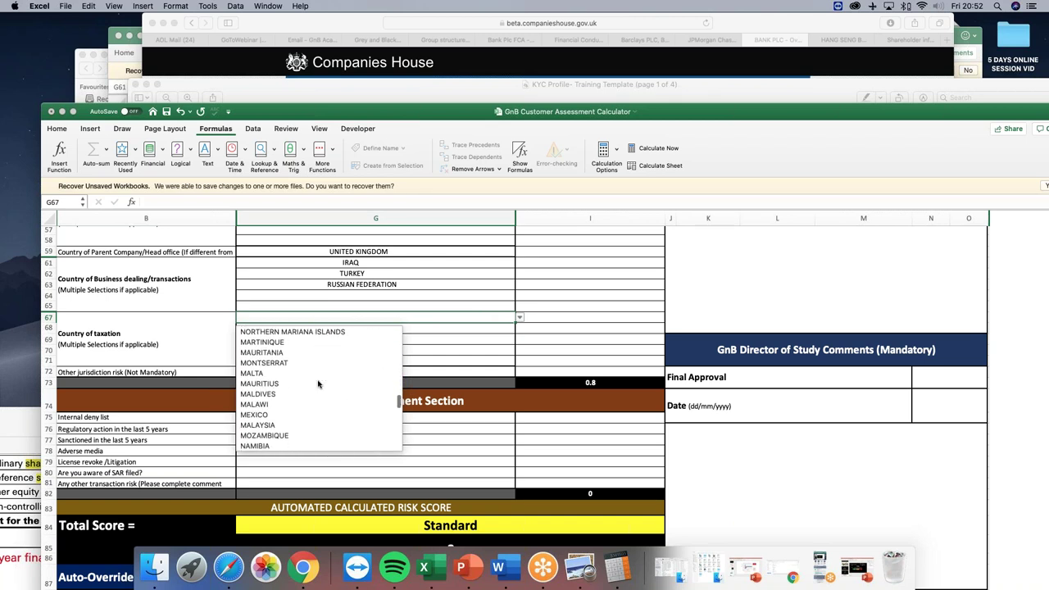
scroll(319, 383, "down", 10)
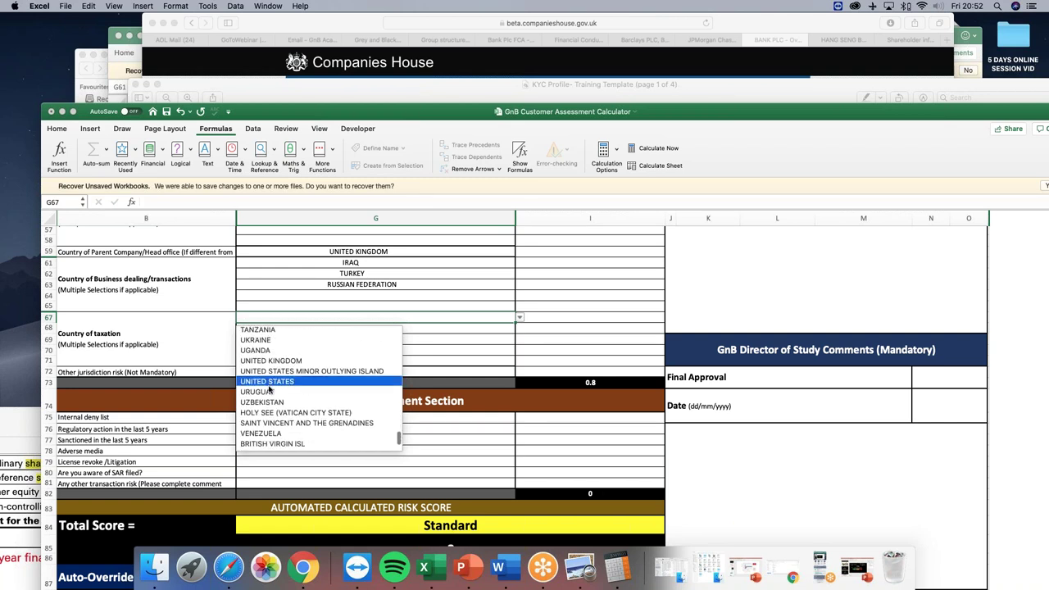
scroll(297, 414, "down", 2)
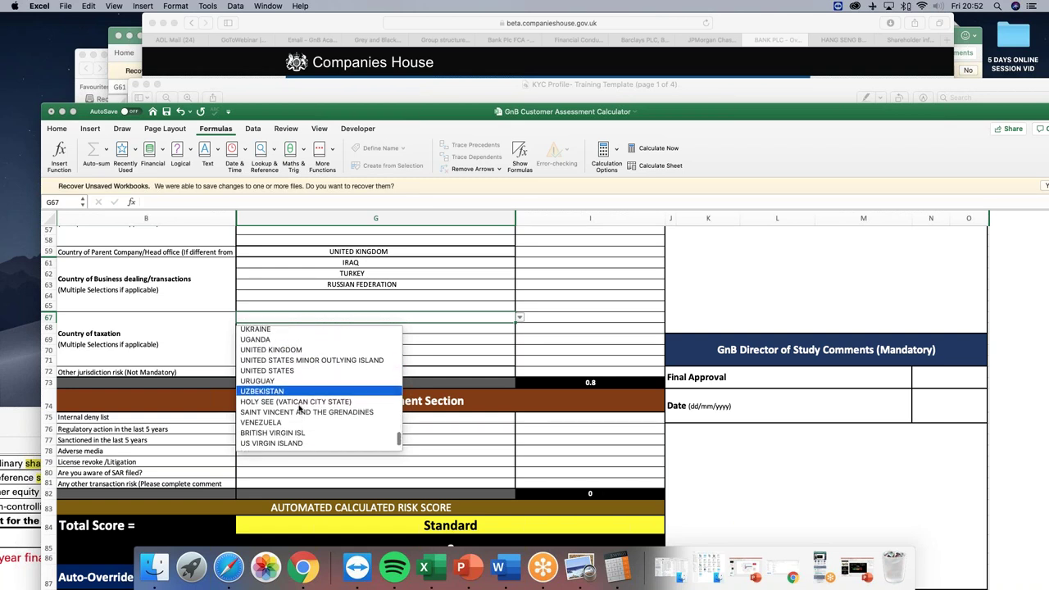
left_click(271, 349)
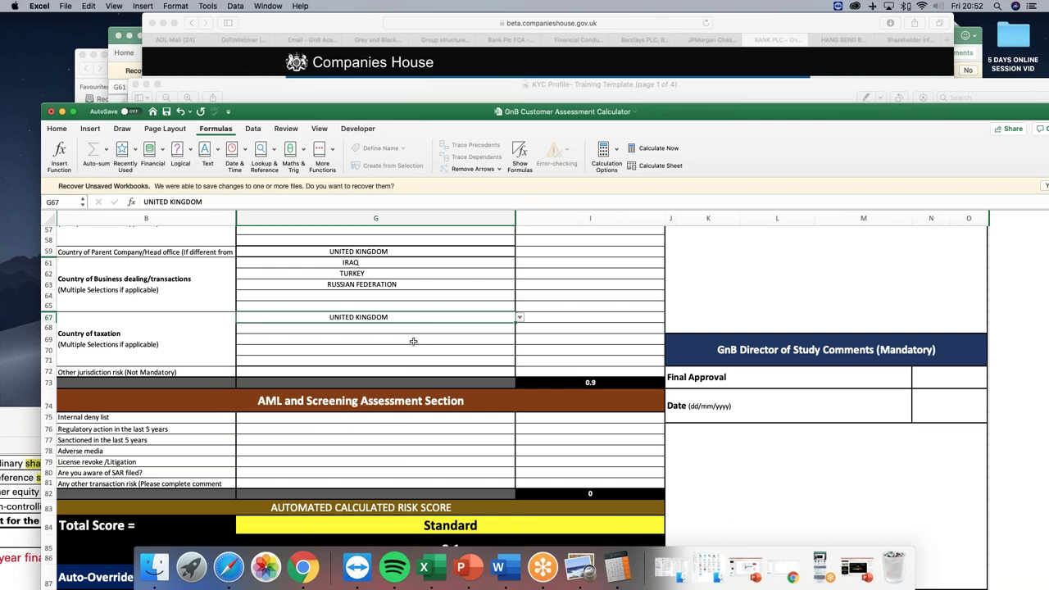
Add the comment "Not require because customer does not have a ubo" in I22 beside the Source of Wealth rows.
left_click(471, 295)
scroll(441, 345, "down", 2)
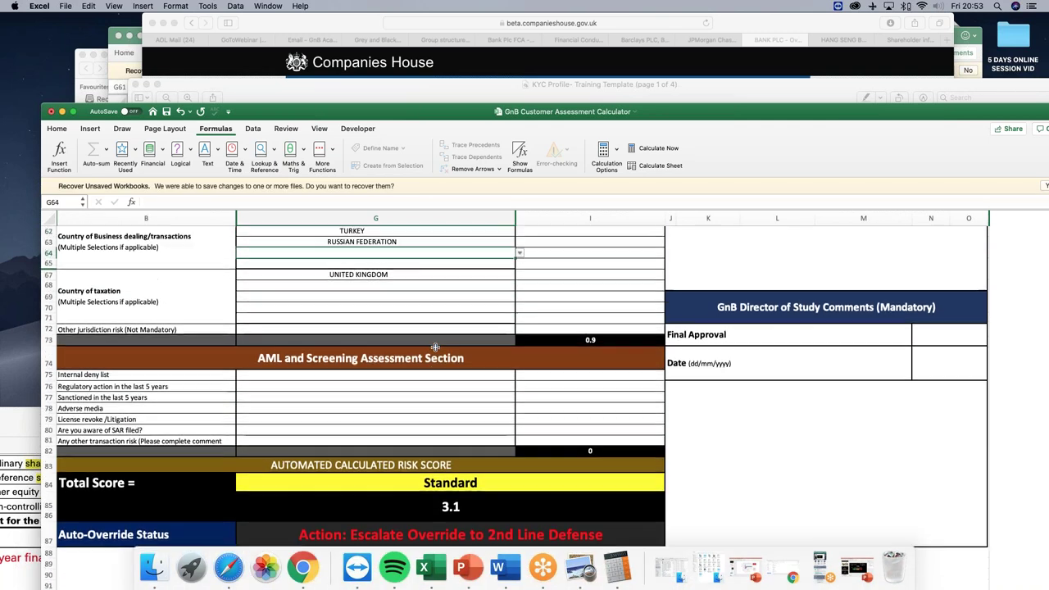
scroll(414, 315, "up", 5)
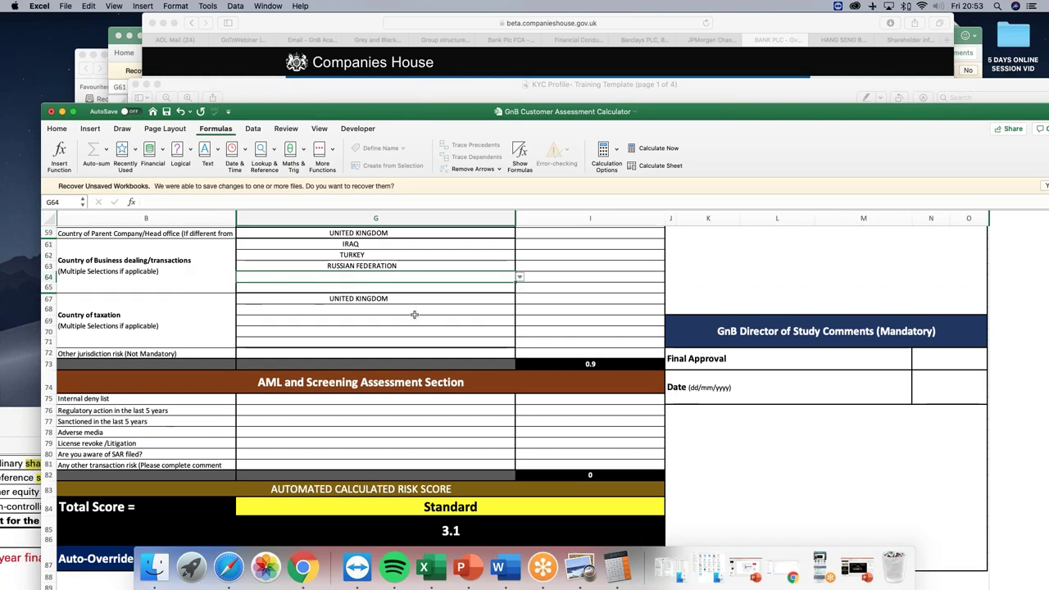
scroll(415, 315, "up", 5)
scroll(414, 315, "down", 5)
scroll(415, 315, "up", 2)
scroll(415, 314, "up", 10)
scroll(385, 299, "down", 6)
scroll(369, 289, "up", 1)
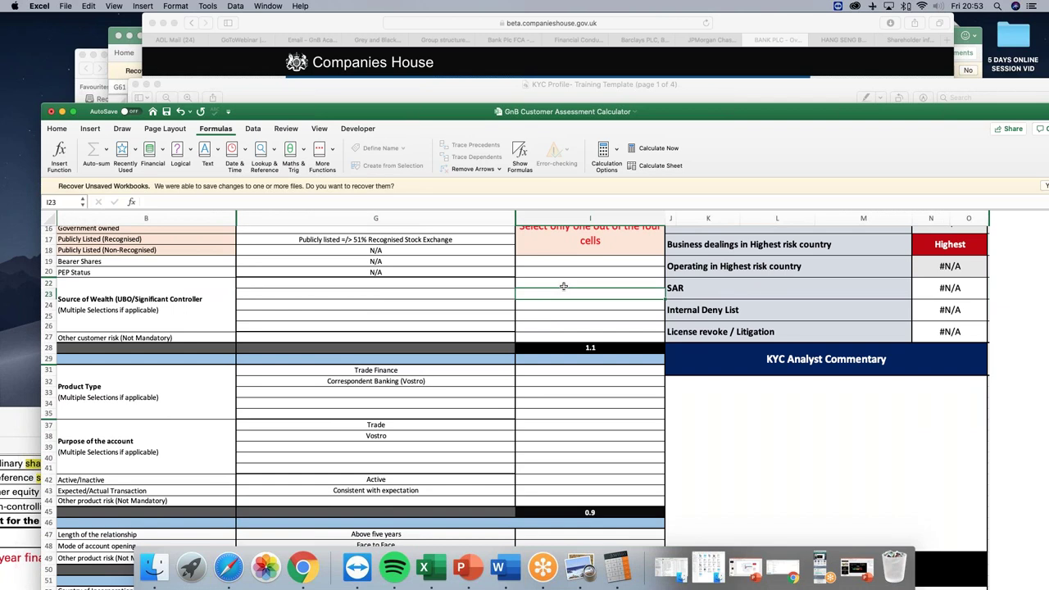
scroll(519, 313, "up", 5)
left_click(519, 313)
scroll(519, 313, "down", 5)
scroll(551, 344, "up", 2)
double_click(556, 343)
type("Not re")
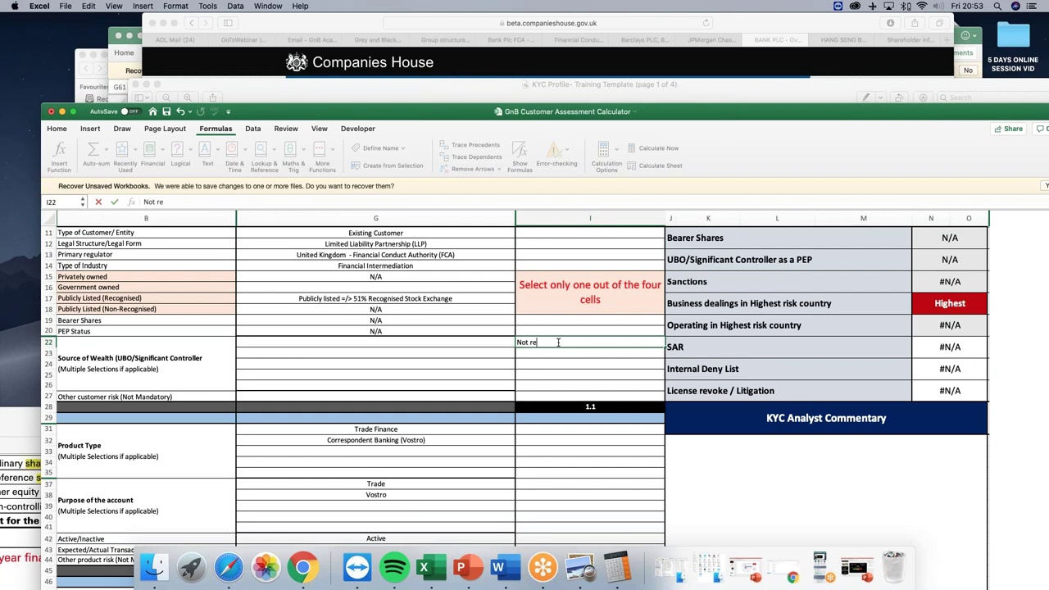
type("quire because customer do")
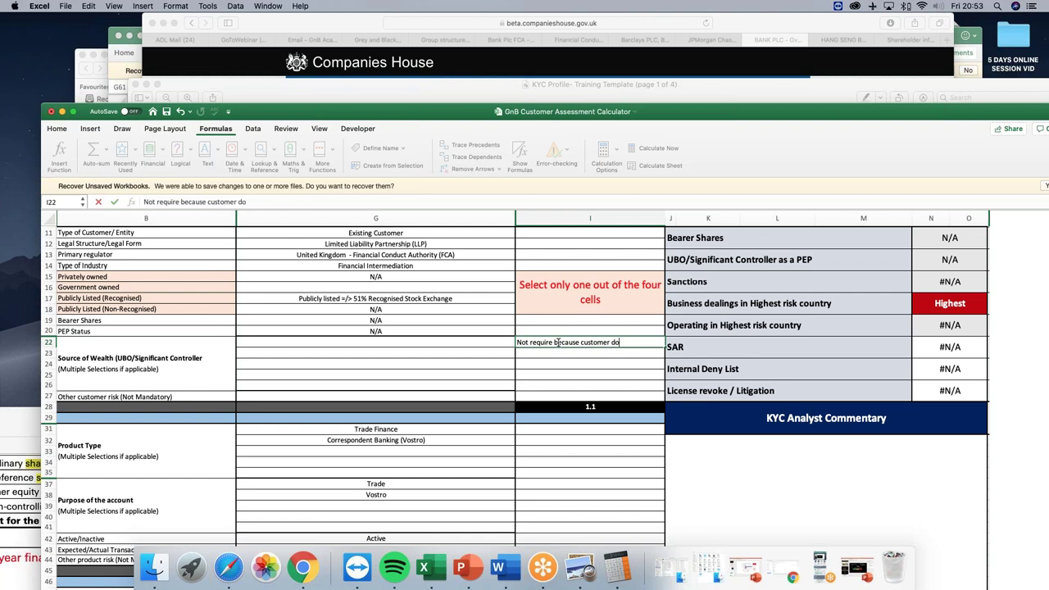
type("es not have a ubo")
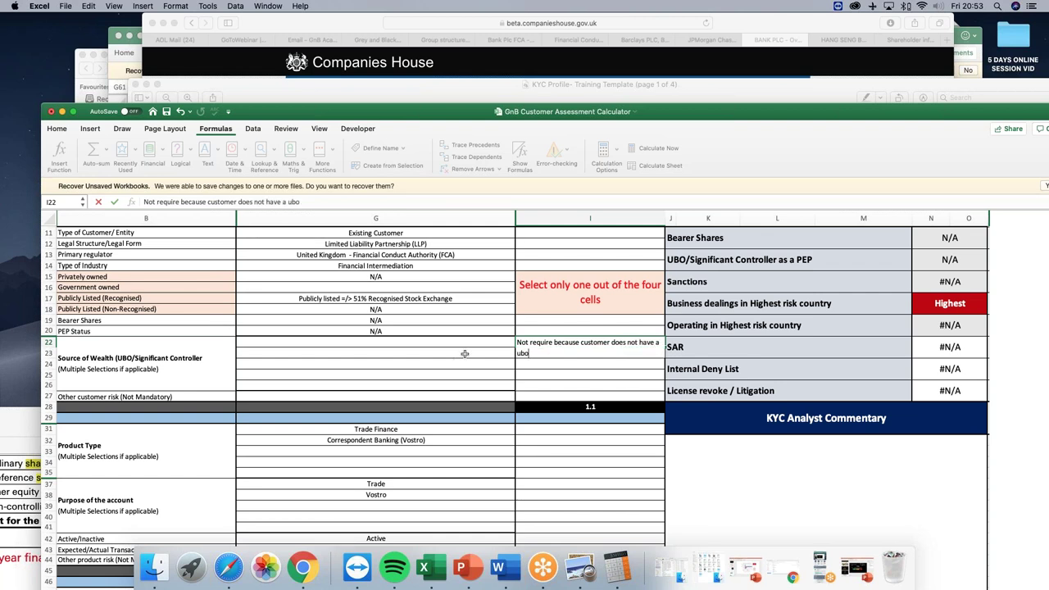
left_click(447, 363)
Examine the fields of the AML and Screening Assessment Section, from Internal deny list to Any other transaction risk.
scroll(446, 363, "down", 10)
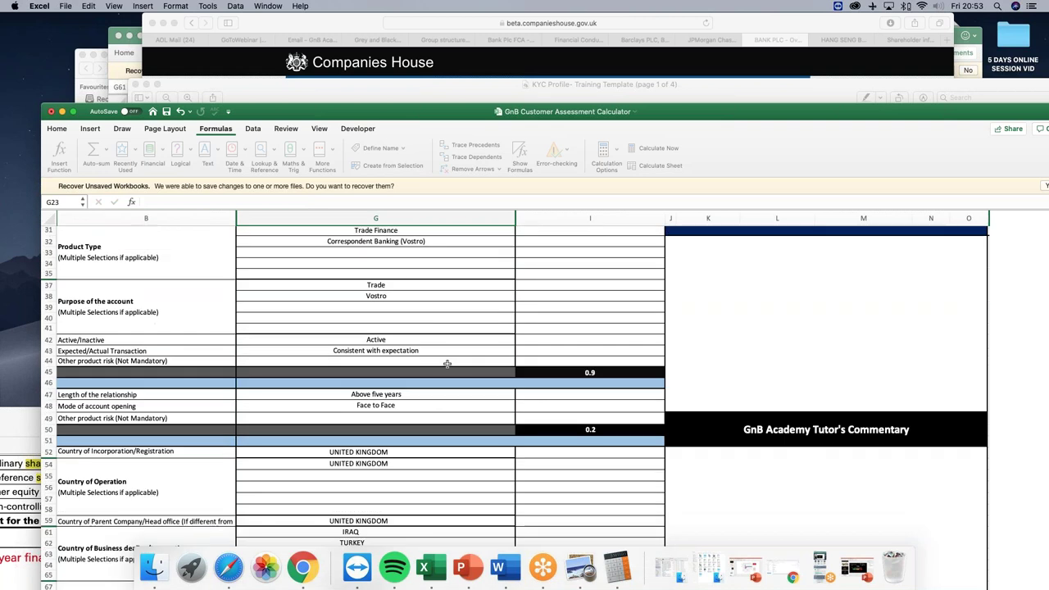
scroll(447, 363, "up", 2)
scroll(447, 363, "down", 4)
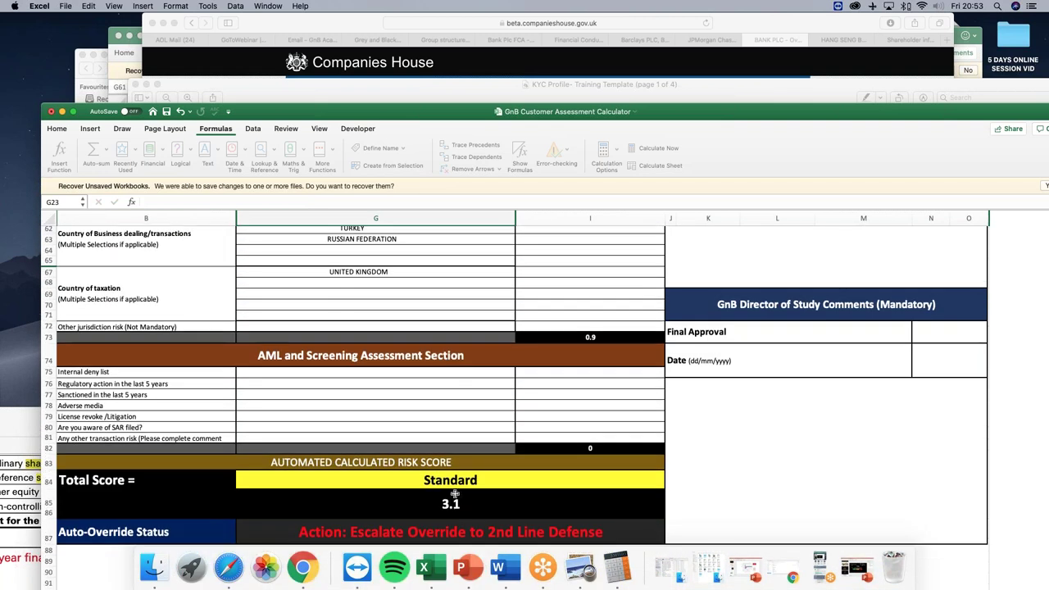
left_click_drag(321, 374, 325, 435)
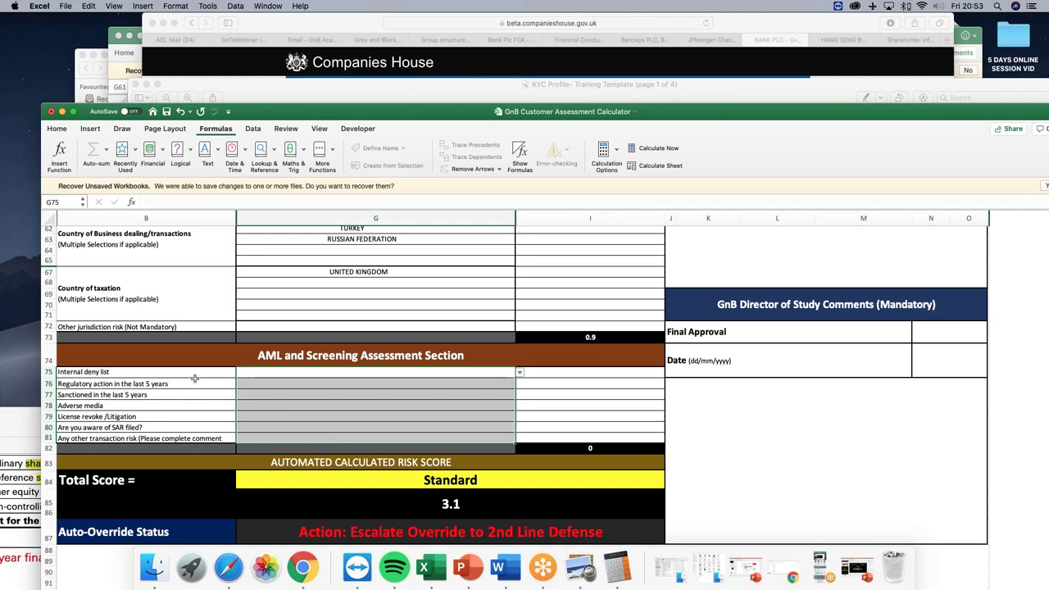
left_click(309, 396)
left_click_drag(262, 372, 263, 436)
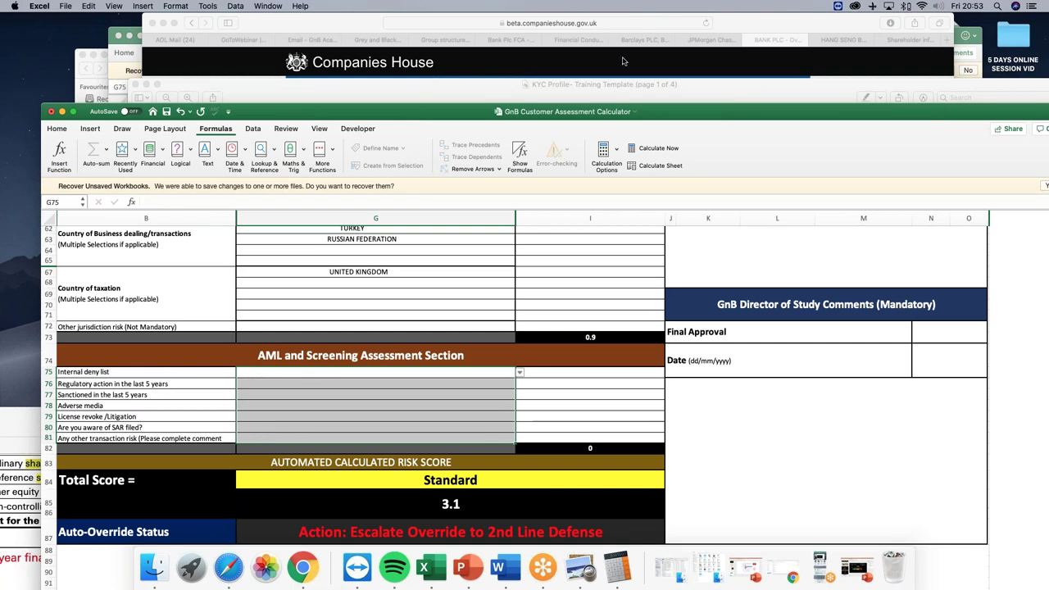
Switch to the KYC Profile and read its AML Risk Factor Assessment table, from Internal Deny List to SAR filed.
left_click(629, 87)
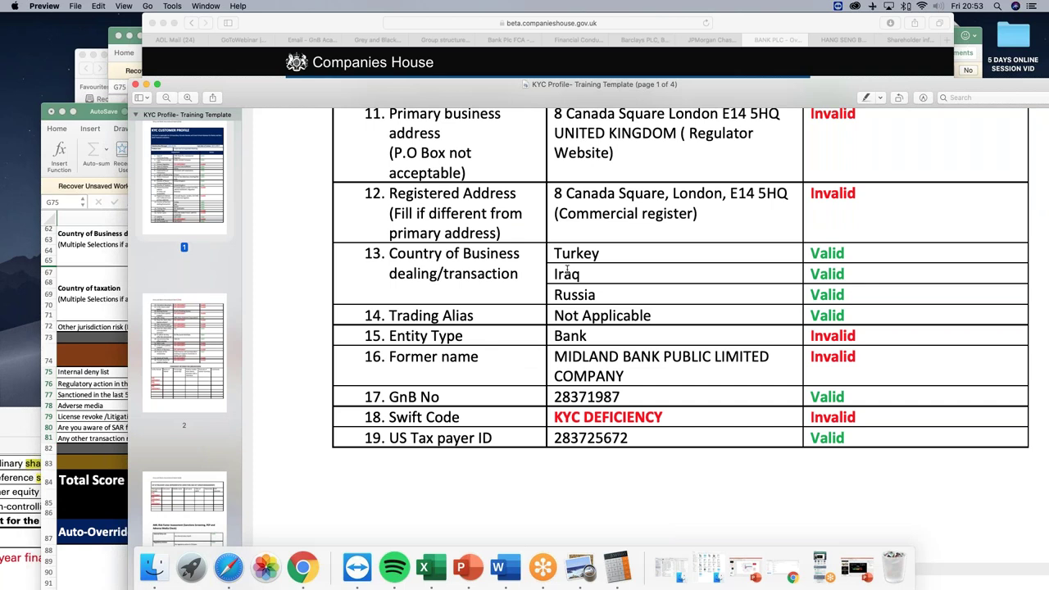
scroll(566, 270, "up", 1)
scroll(567, 271, "down", 10)
scroll(566, 271, "down", 15)
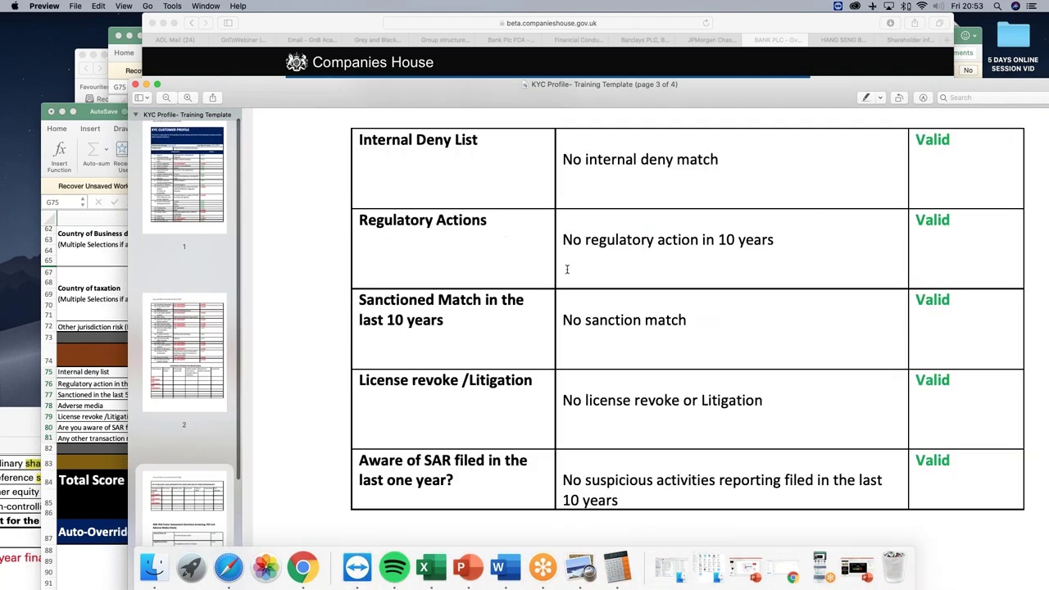
scroll(566, 271, "up", 4)
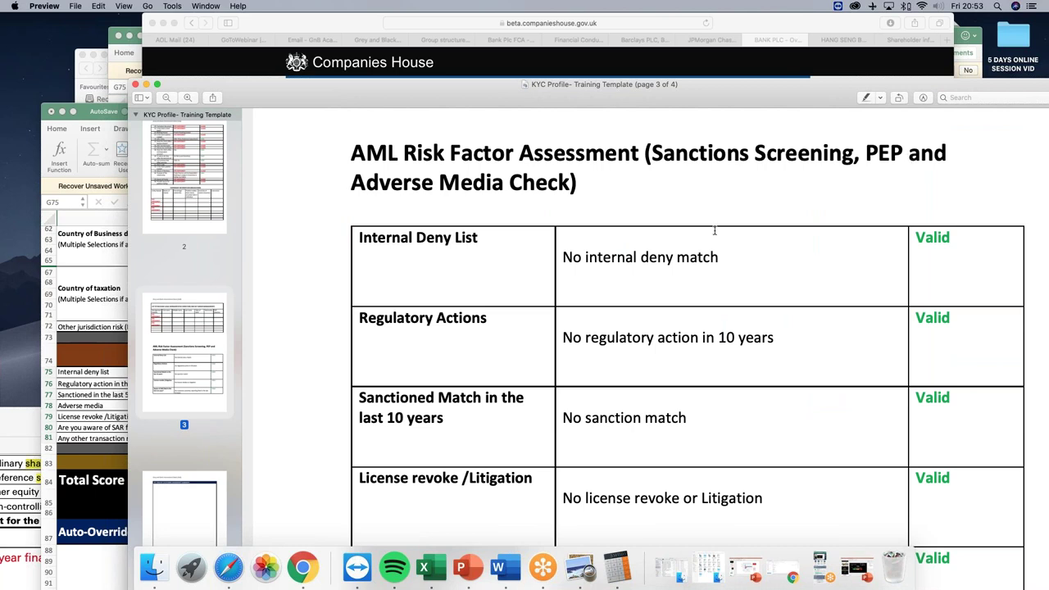
scroll(971, 315, "down", 3)
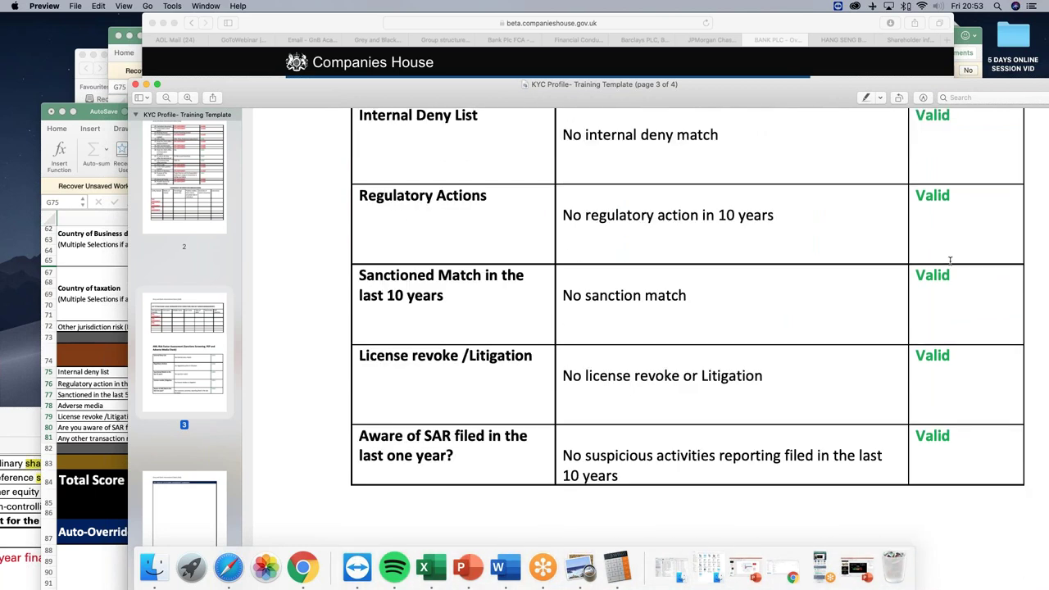
scroll(959, 164, "up", 1)
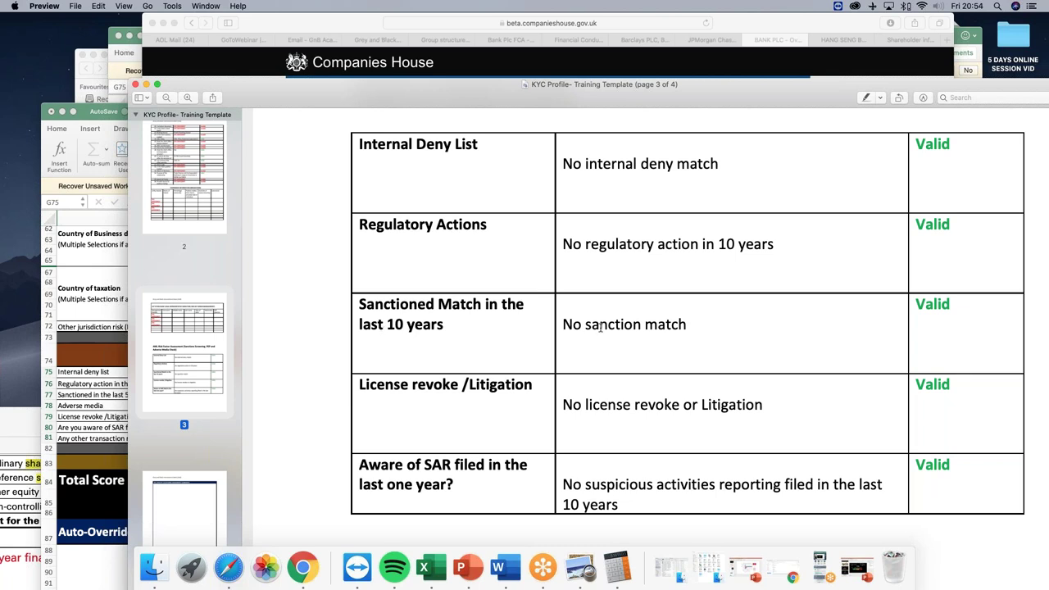
scroll(491, 328, "down", 2)
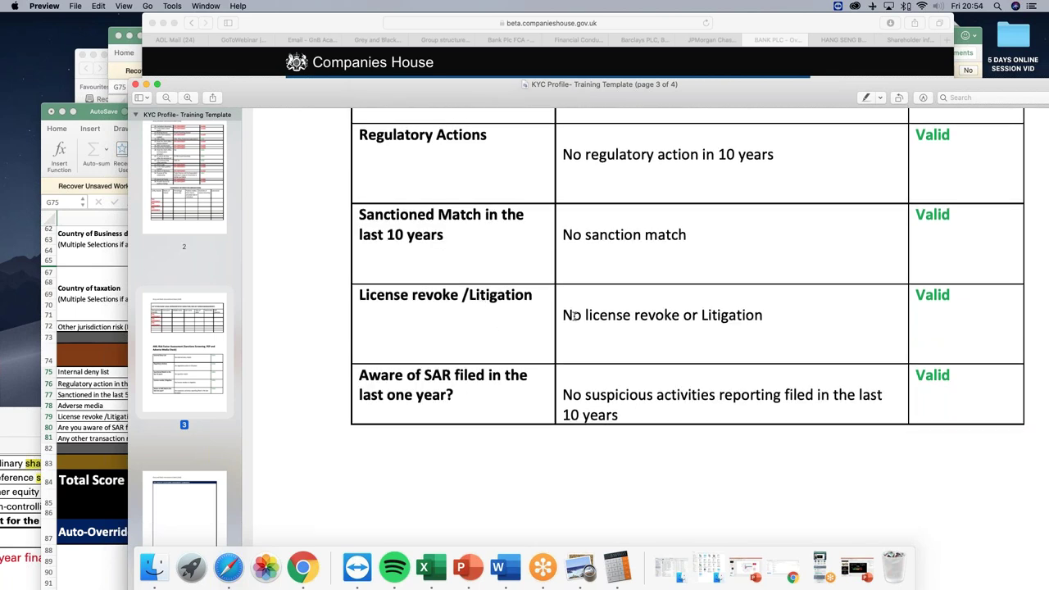
scroll(429, 348, "down", 2)
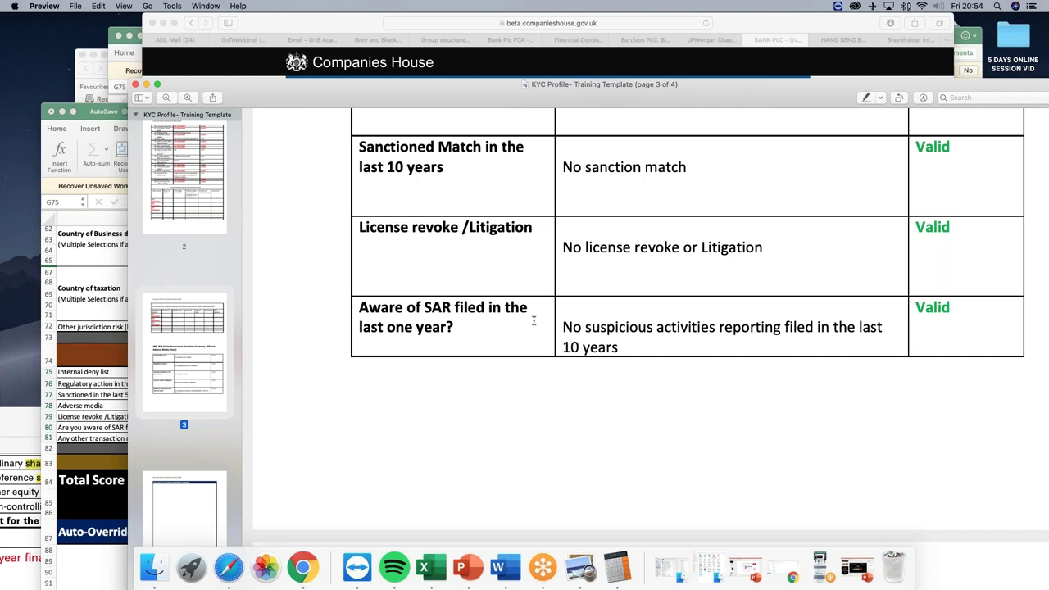
Back in the assessment workbook, set Internal deny list and Regulatory action in the last 5 years to N/A.
left_click(102, 358)
scroll(520, 352, "down", 1)
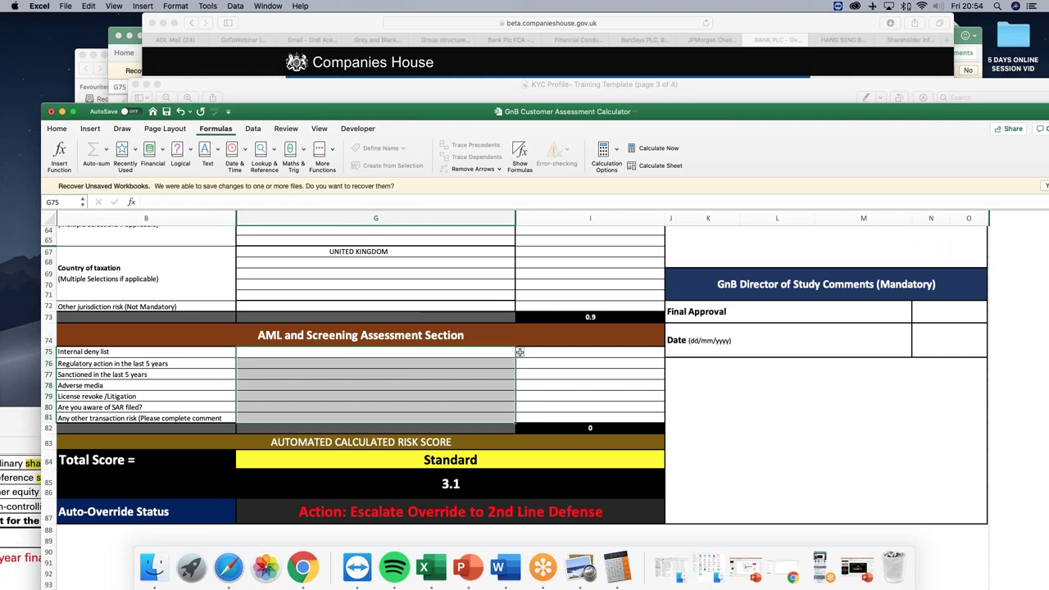
left_click(520, 351)
left_click(298, 374)
left_click(390, 363)
left_click(520, 364)
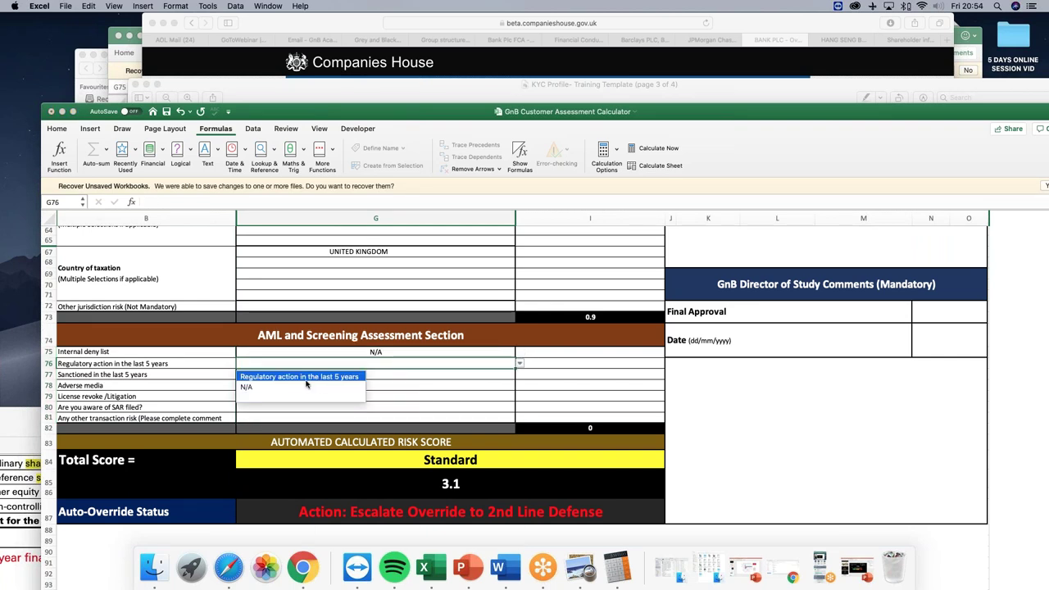
left_click(300, 387)
Set Sanctioned in the last 5 years and Adverse media to N/A in G77 and G78.
left_click(506, 374)
left_click(520, 374)
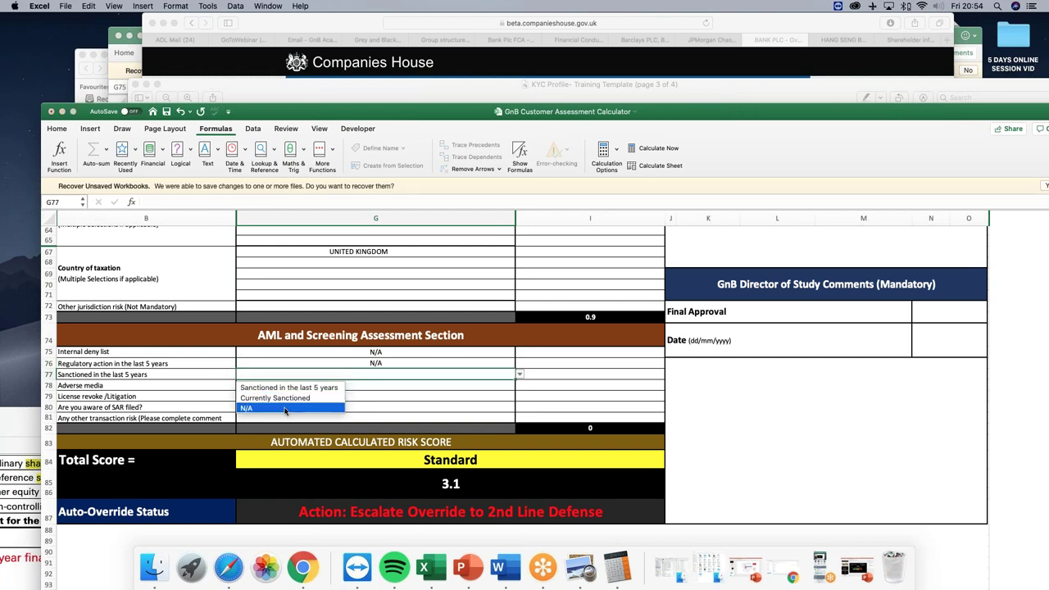
left_click(284, 408)
left_click(516, 385)
left_click(521, 386)
left_click(246, 429)
Set License revoke/Litigation in G79 and Are you aware of SAR filed? in G80 to N/A.
left_click(376, 399)
left_click(518, 397)
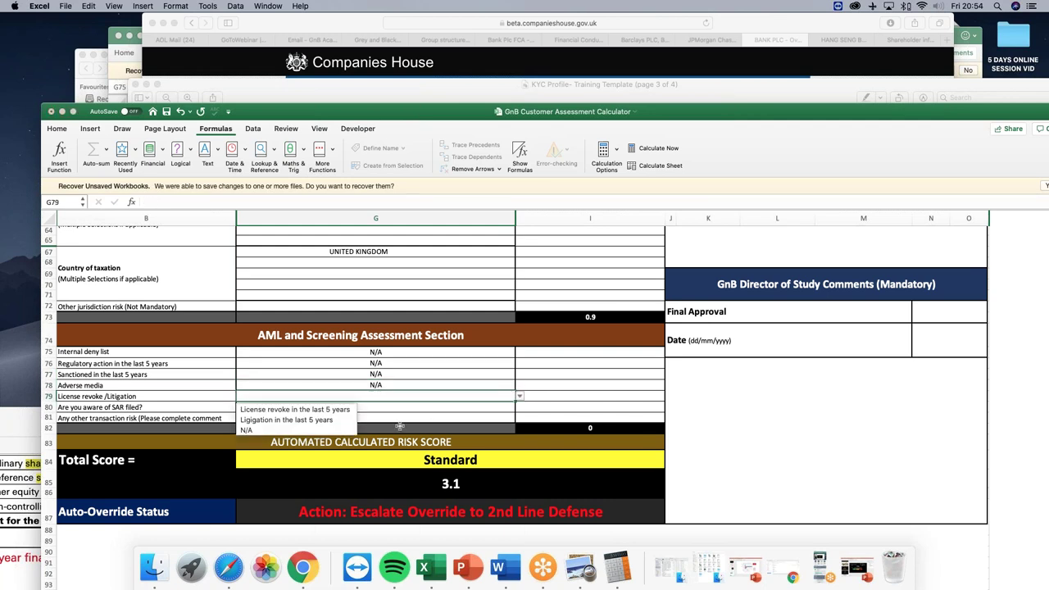
left_click(312, 432)
left_click(368, 409)
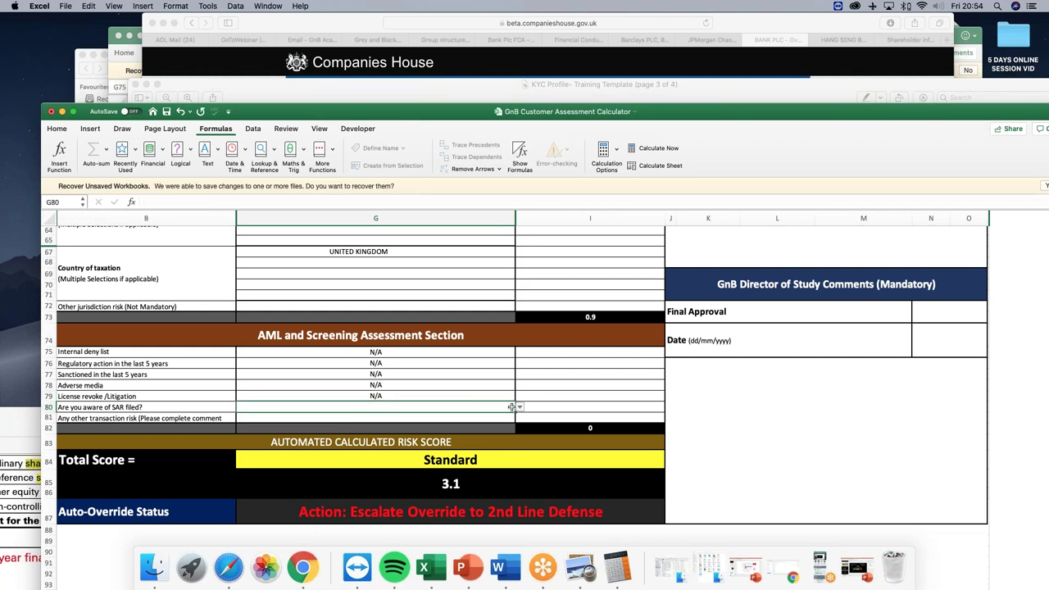
left_click(519, 407)
left_click(305, 432)
Check the calculated risk, risk level, Auto-Override Status and Reasons for auto-override at the start of the assessment.
left_click(421, 385)
scroll(423, 388, "up", 5)
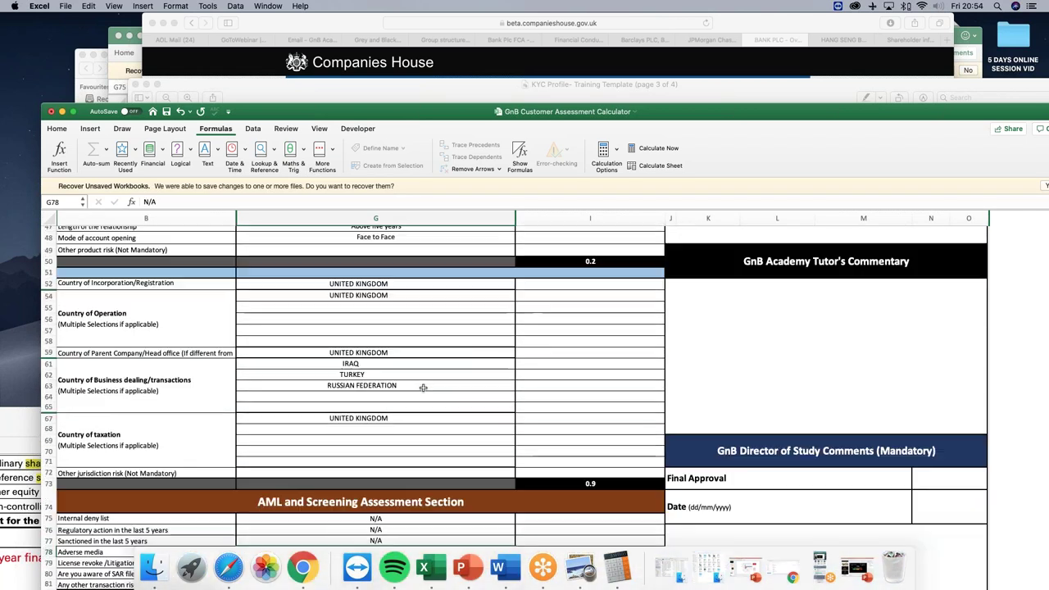
scroll(423, 387, "down", 8)
scroll(435, 336, "up", 15)
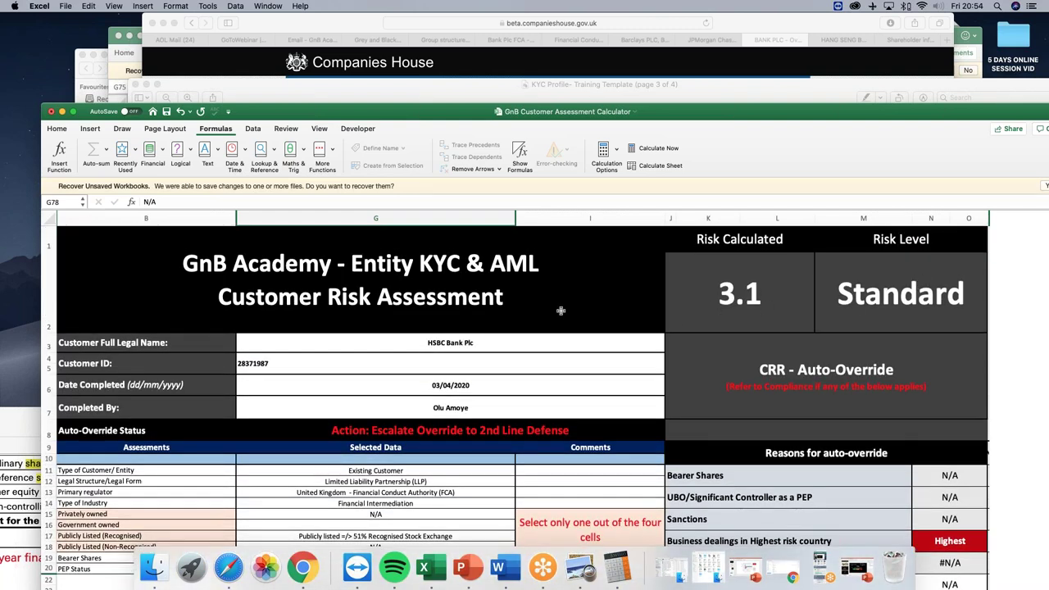
scroll(560, 309, "down", 3)
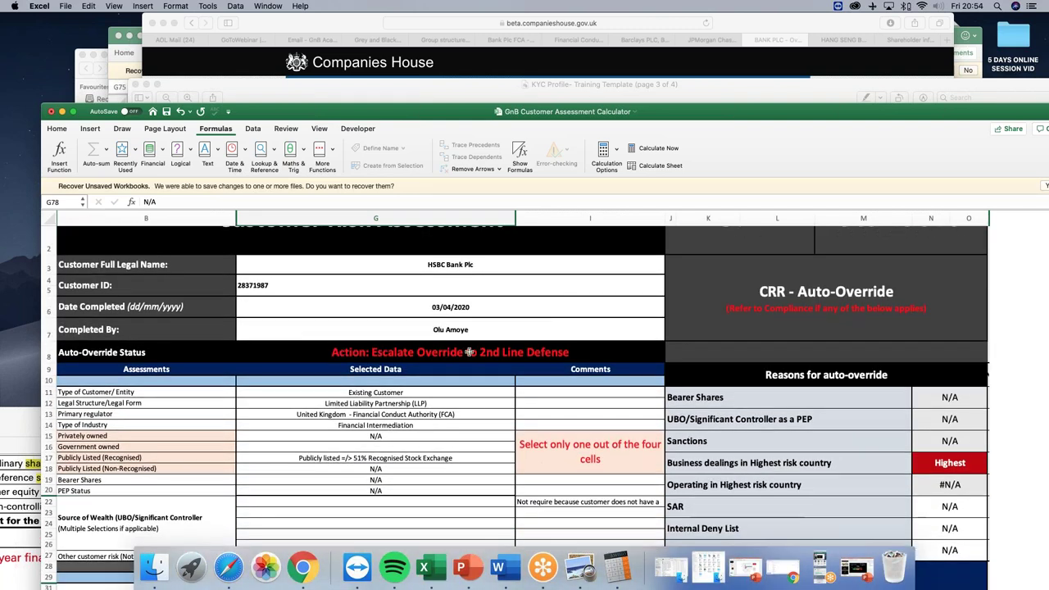
scroll(483, 347, "up", 3)
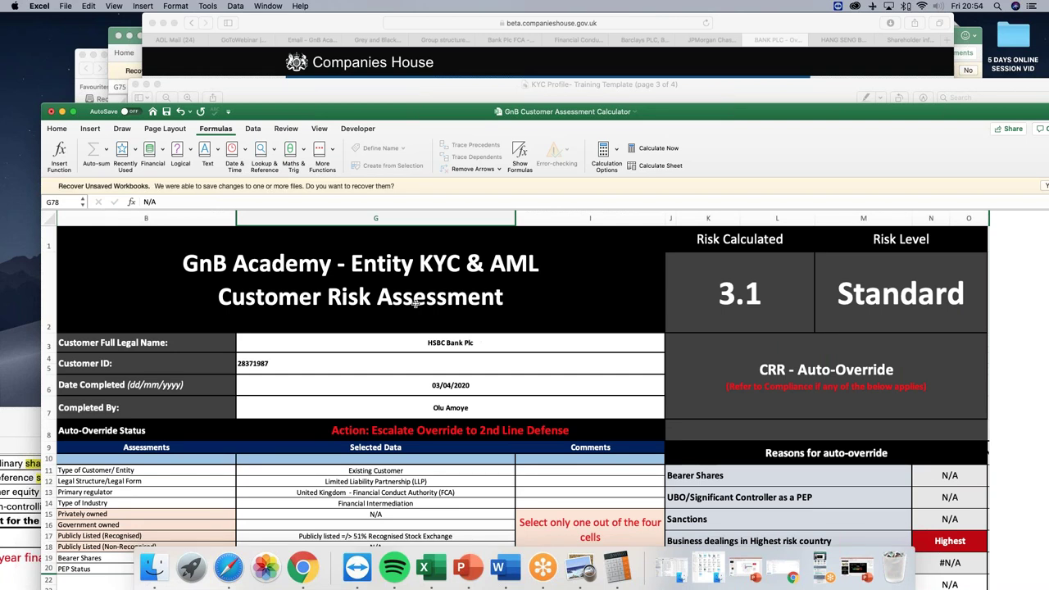
Save the completed customer risk assessment workbook.
key("super+s")
left_click(576, 372)
left_click(316, 291)
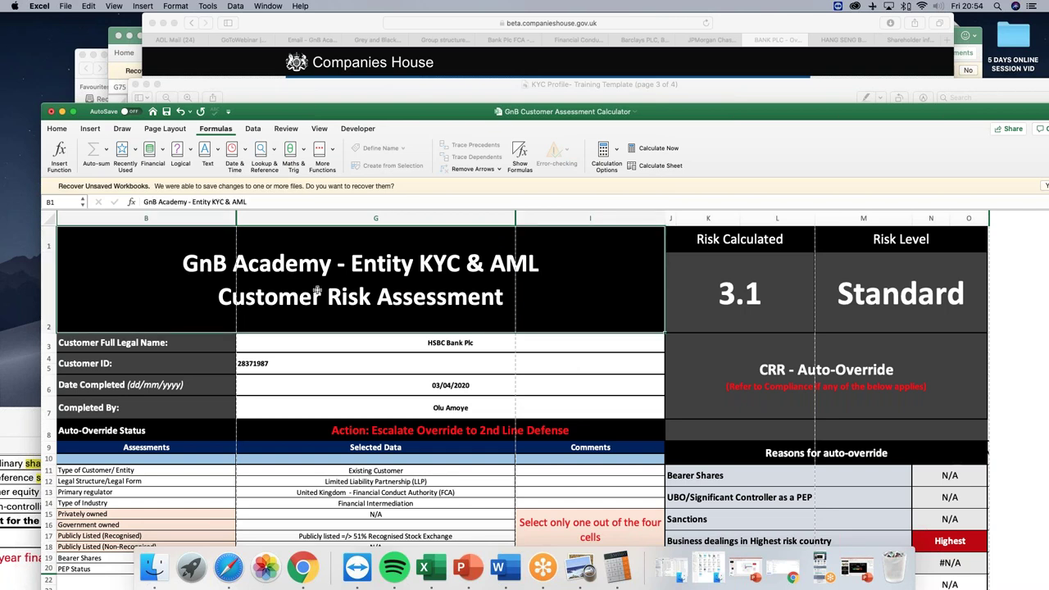
Review the completed customer risk assessment and the KYC Customer Profile in Preview, including its deficiencies, legal representatives and analyst summary section.
scroll(316, 291, "down", 10)
scroll(326, 293, "up", 9)
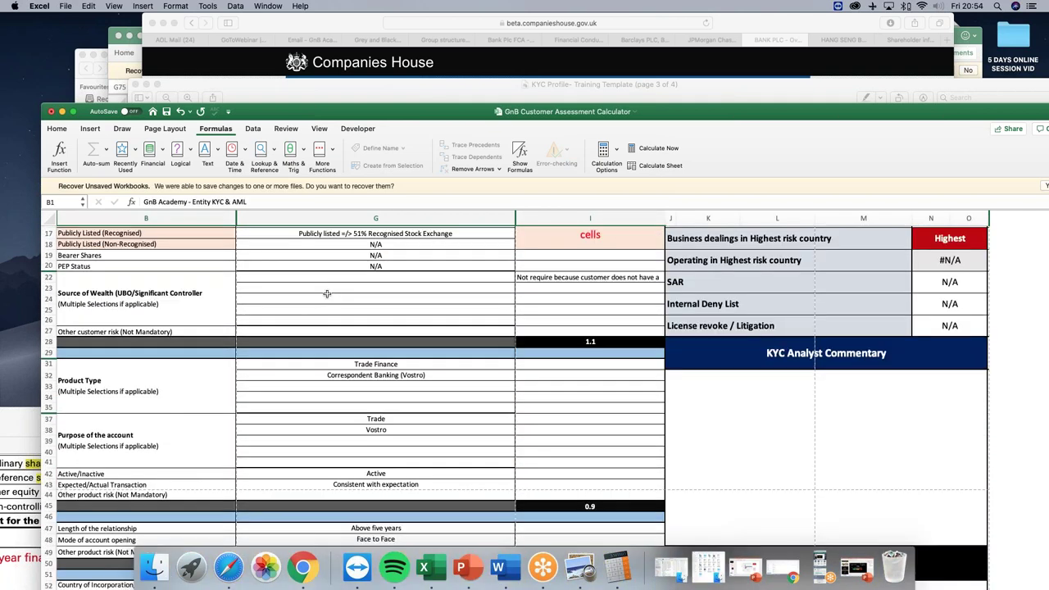
scroll(326, 294, "up", 2)
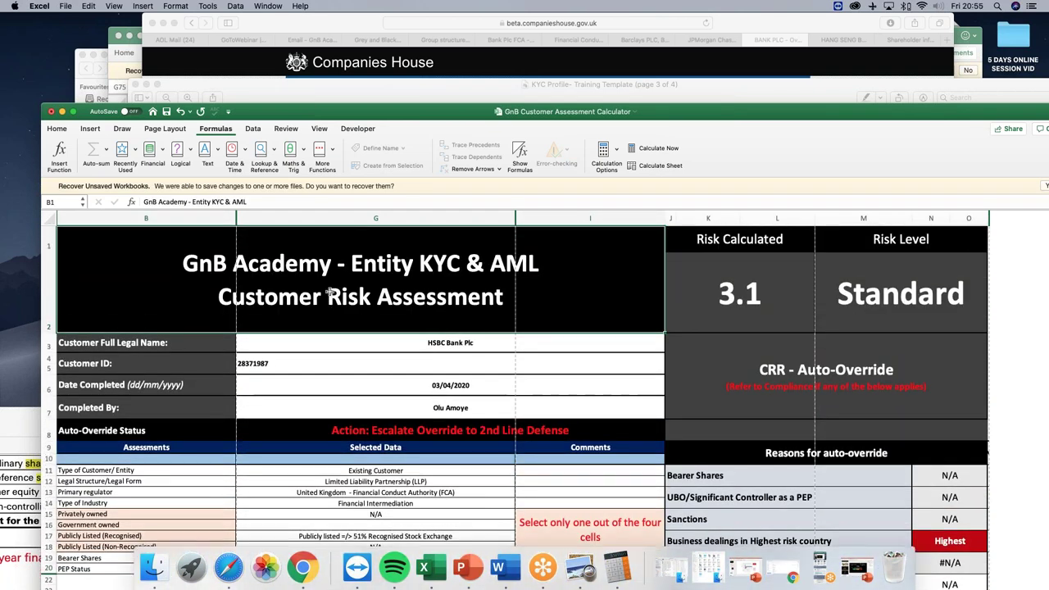
left_click(629, 92)
scroll(616, 190, "up", 10)
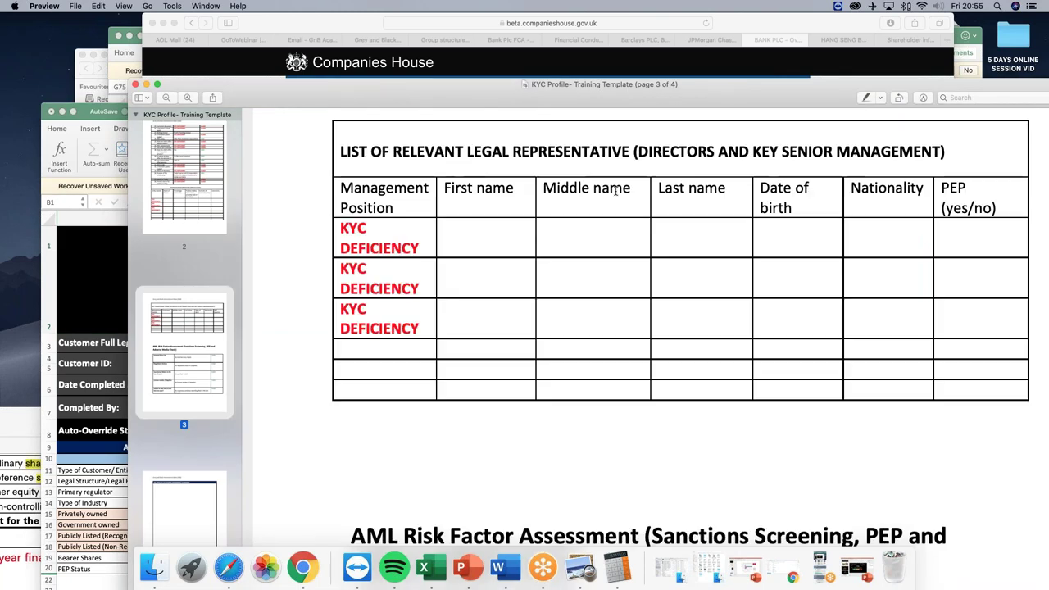
scroll(615, 190, "up", 15)
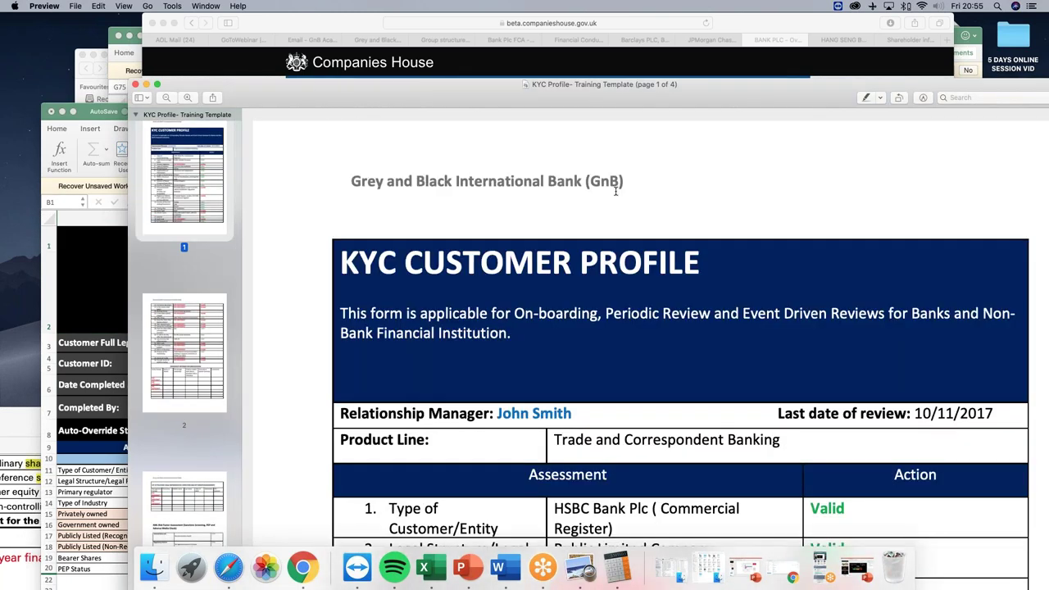
scroll(616, 191, "down", 20)
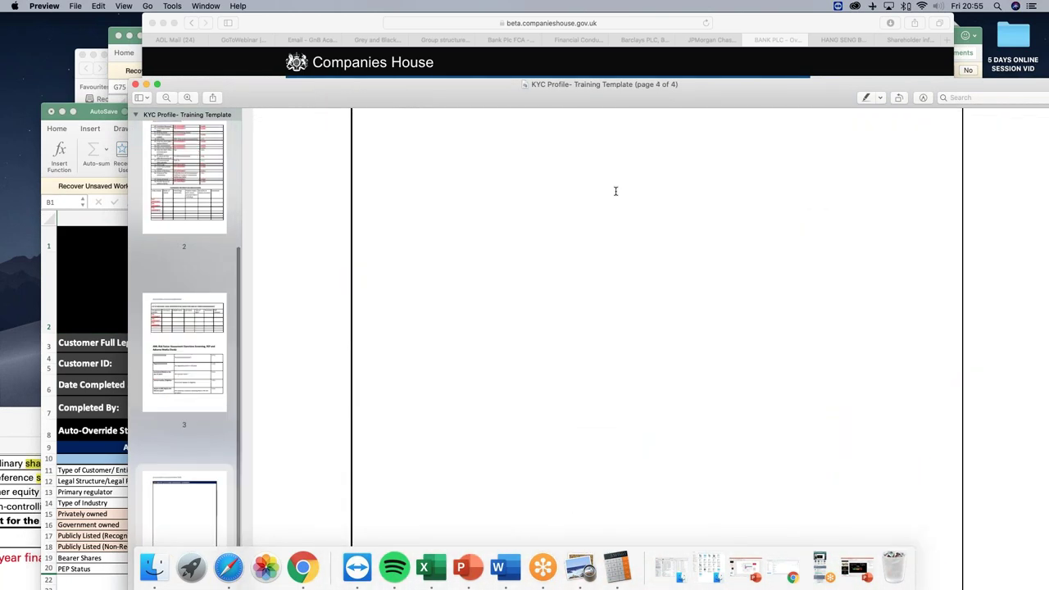
scroll(574, 193, "up", 10)
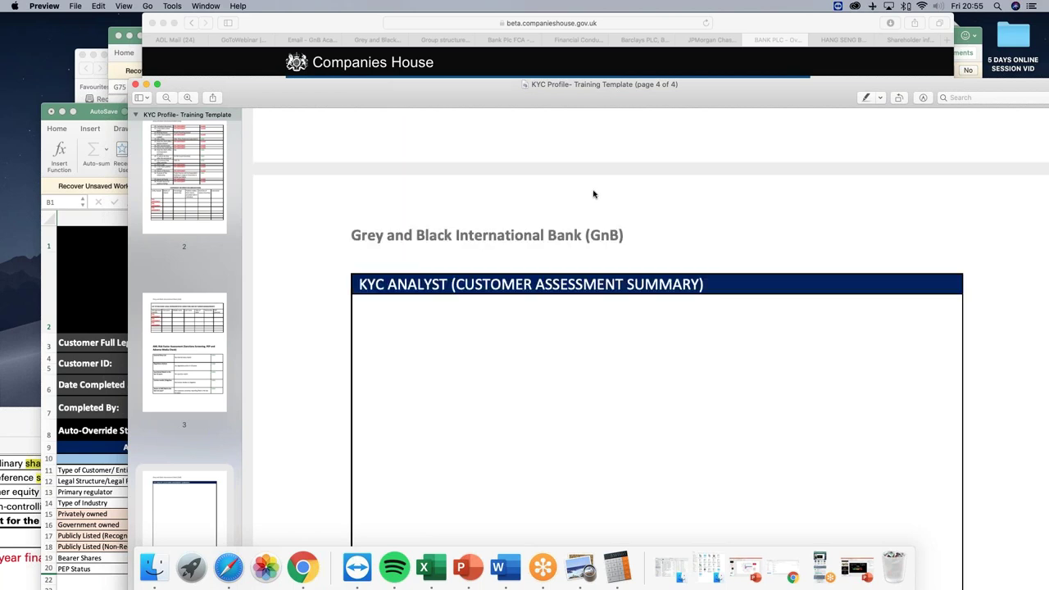
scroll(594, 194, "up", 15)
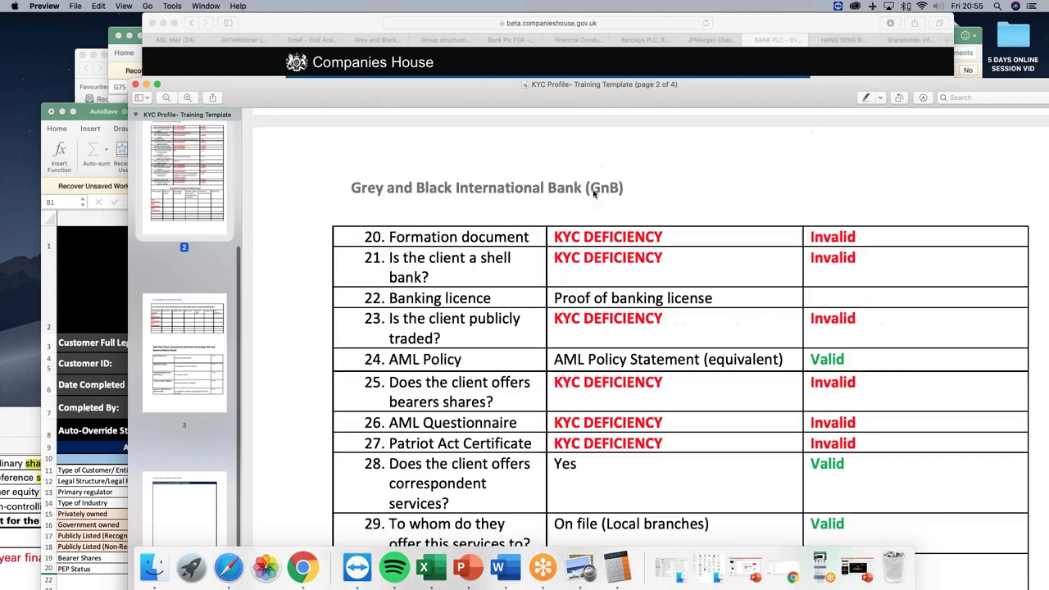
scroll(594, 194, "down", 1)
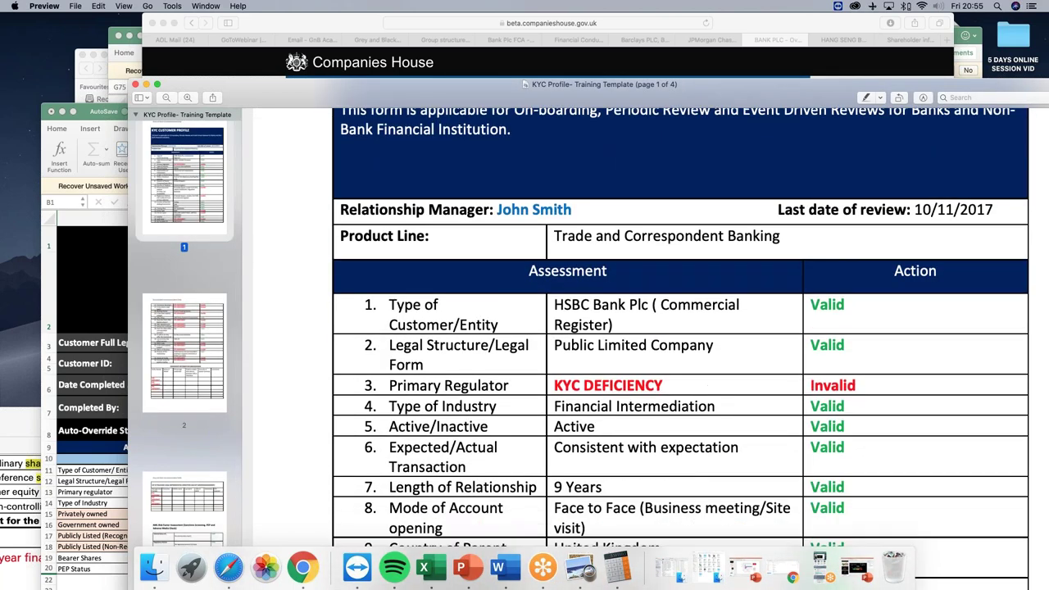
scroll(594, 194, "up", 4)
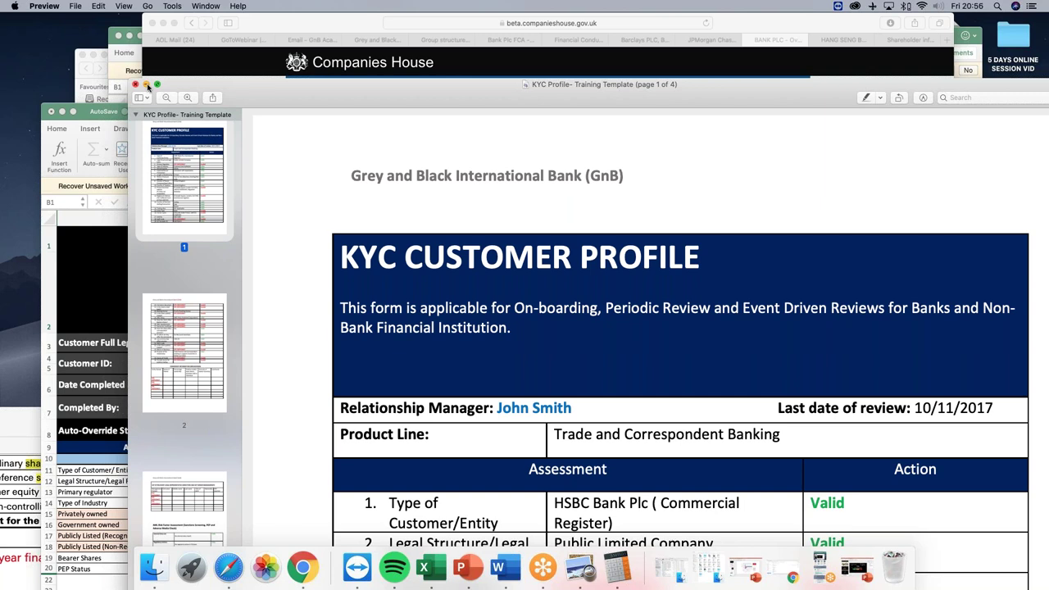
Minimize the KYC Profile, the customer assessment calculator and the Companies House windows.
left_click(146, 84)
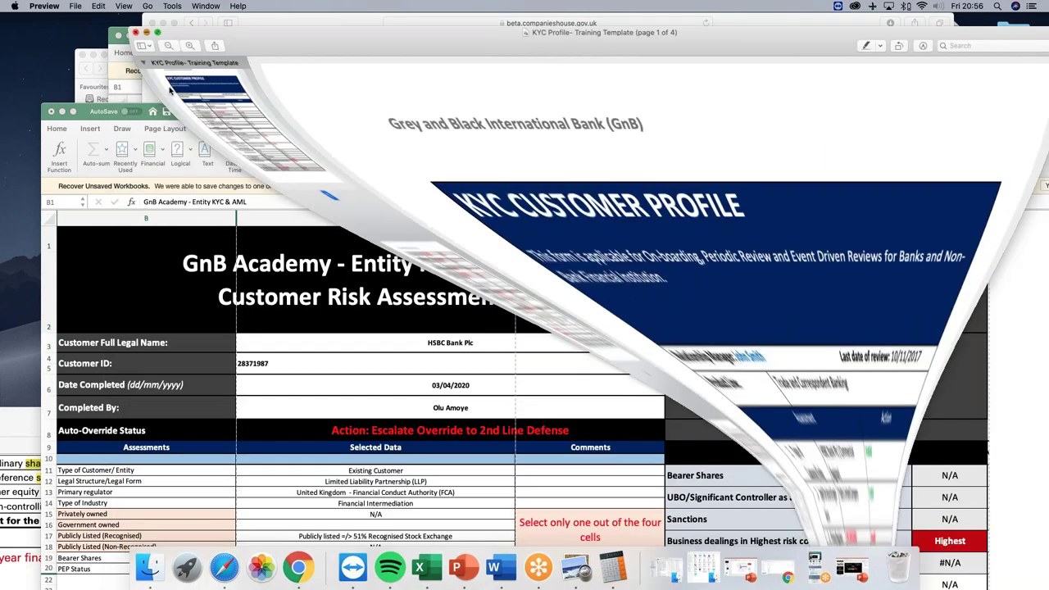
left_click(63, 112)
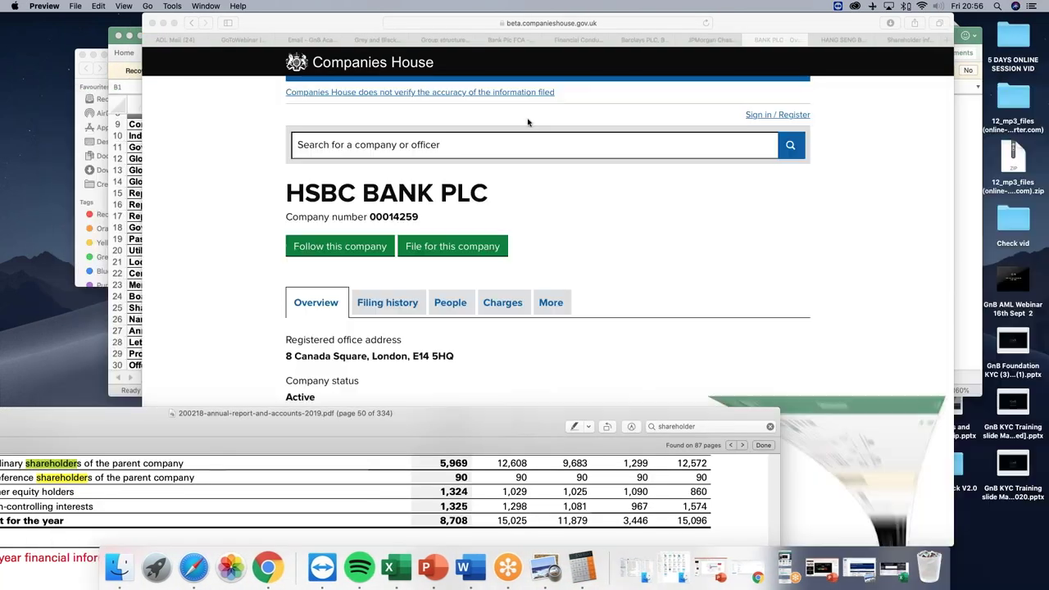
left_click(163, 22)
Look through the primary verification sources in the ID&V matrix and the pages before the five-year financial information in HSBC's 2019 annual report.
scroll(405, 121, "up", 10)
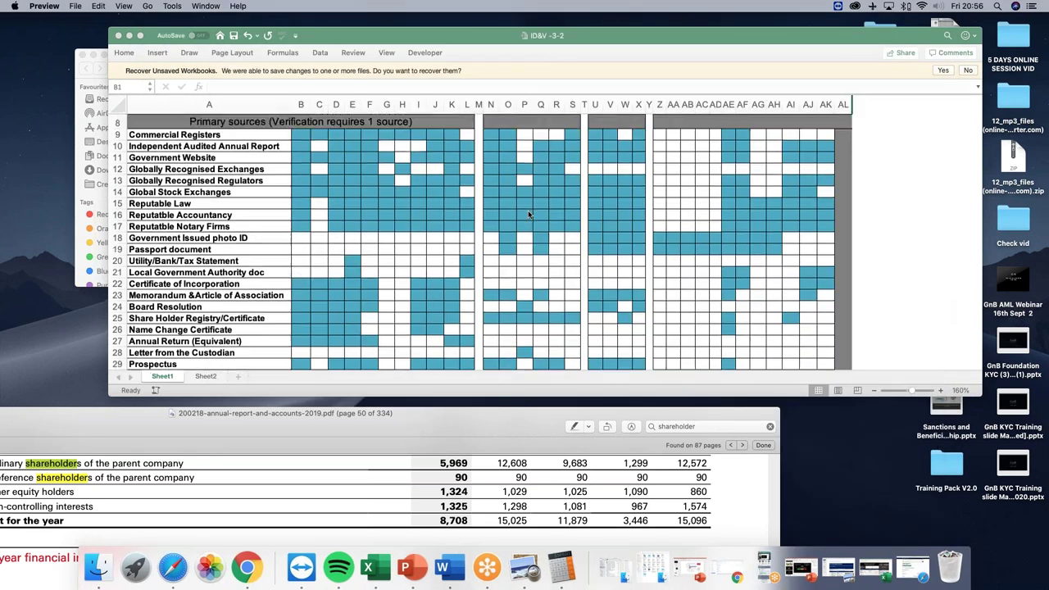
scroll(529, 215, "down", 15)
scroll(528, 215, "down", 15)
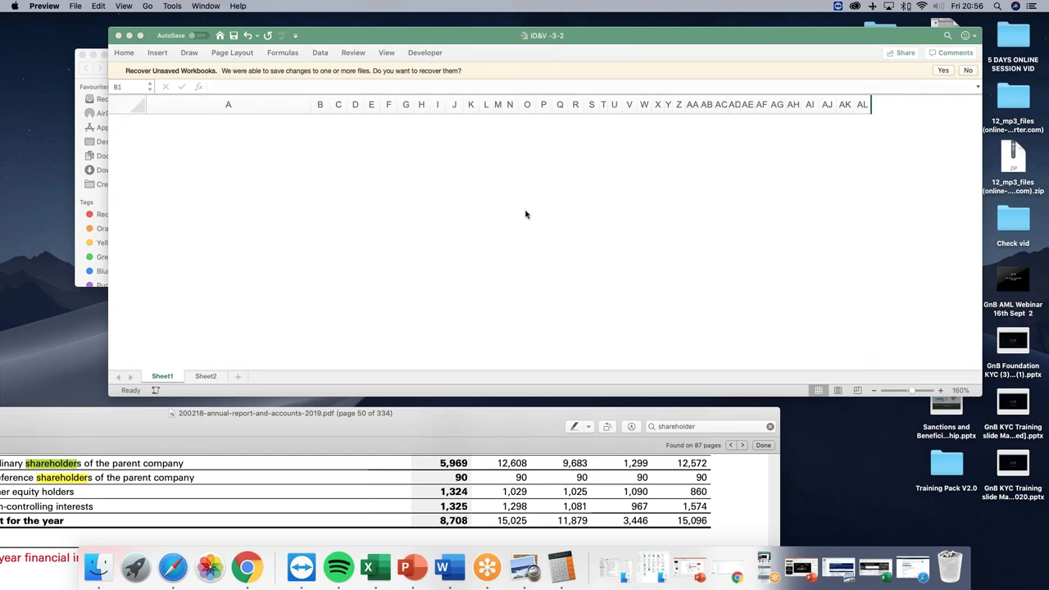
scroll(528, 214, "up", 20)
scroll(529, 215, "up", 3)
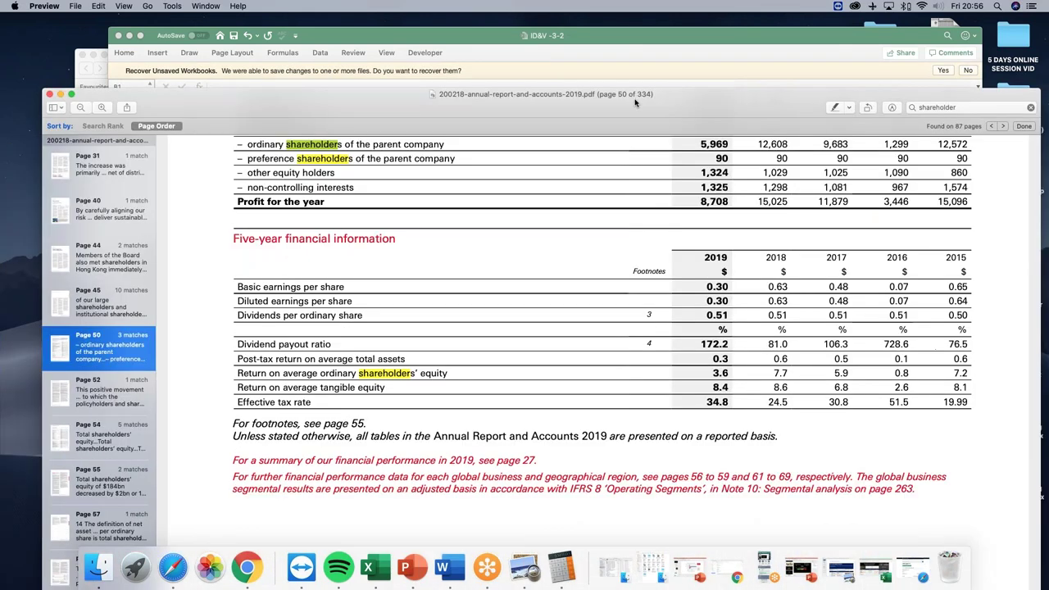
scroll(599, 213, "up", 8)
scroll(599, 214, "up", 15)
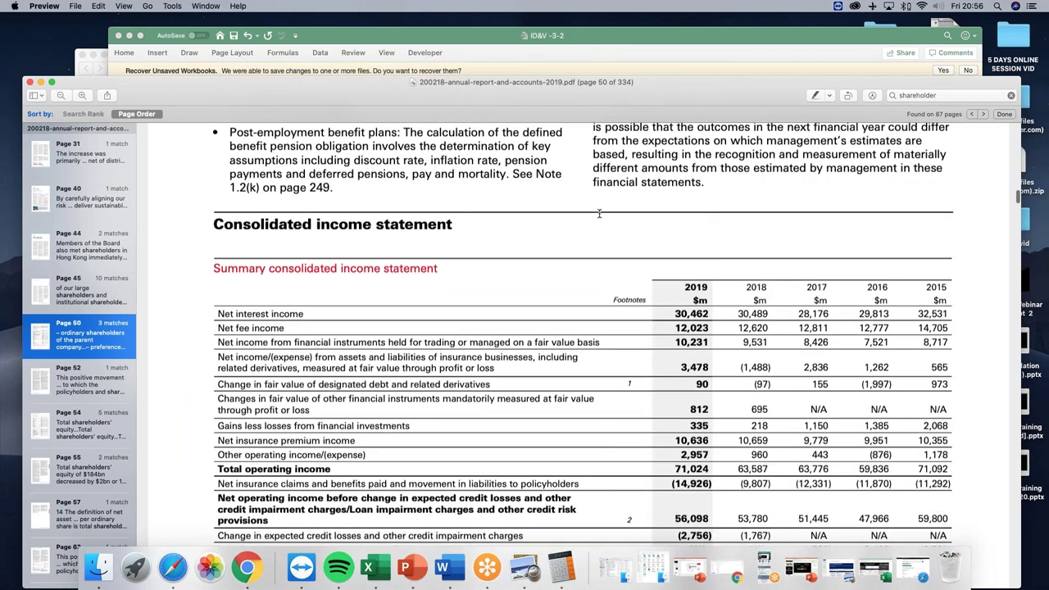
scroll(598, 214, "up", 12)
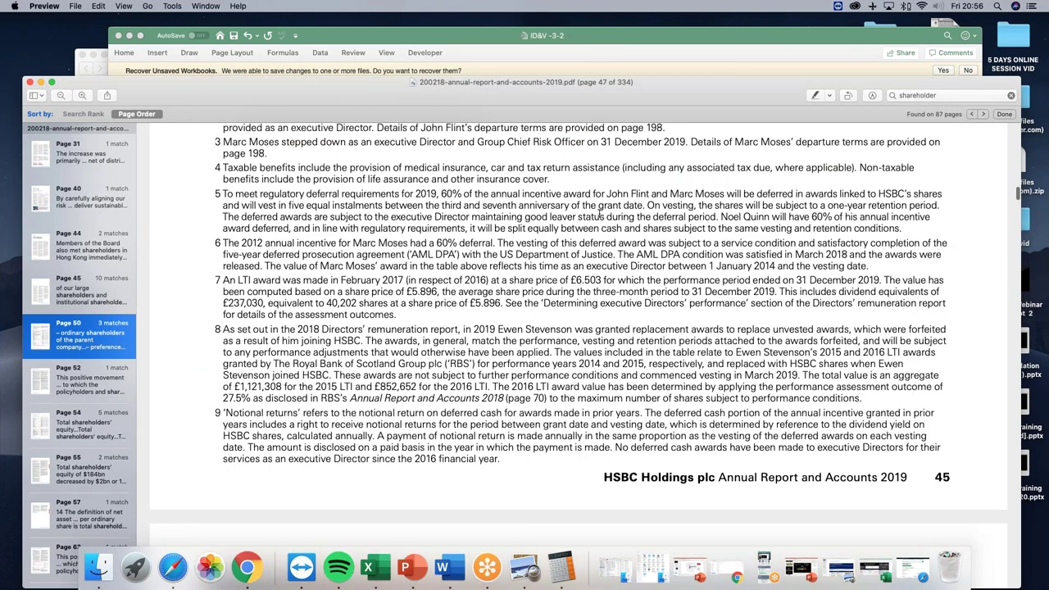
scroll(609, 282, "up", 3)
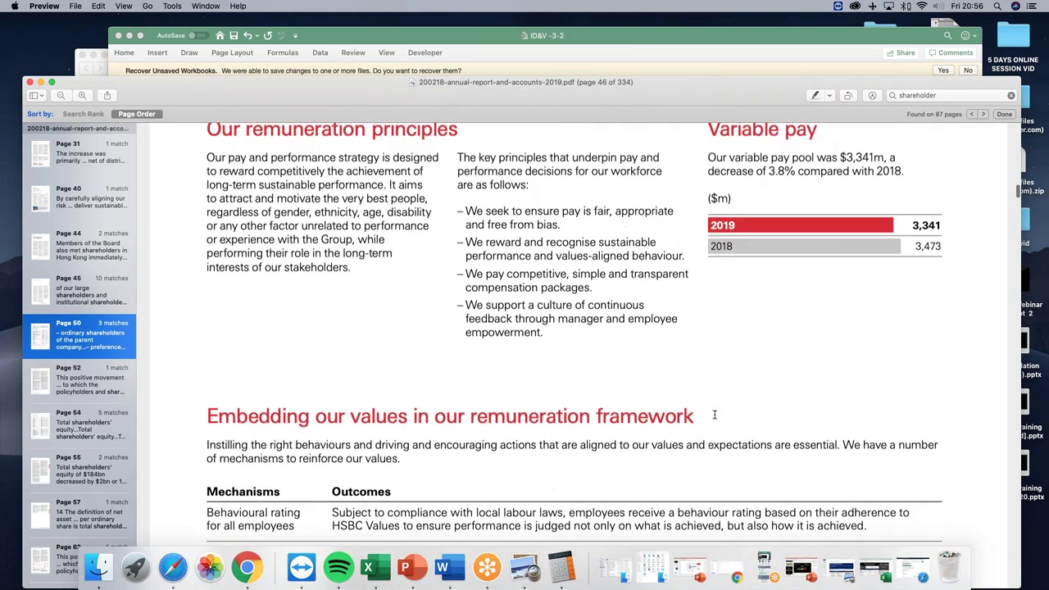
Switch to the KYC training presentation in PowerPoint and start the slide show from the Customer Risk Assessment slide.
left_click(909, 568)
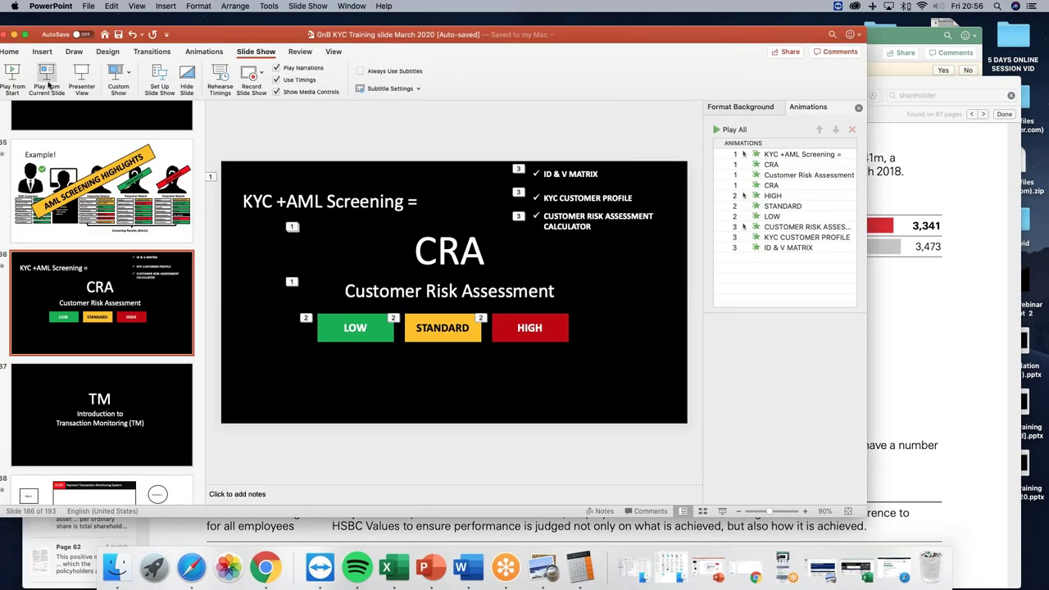
left_click(48, 84)
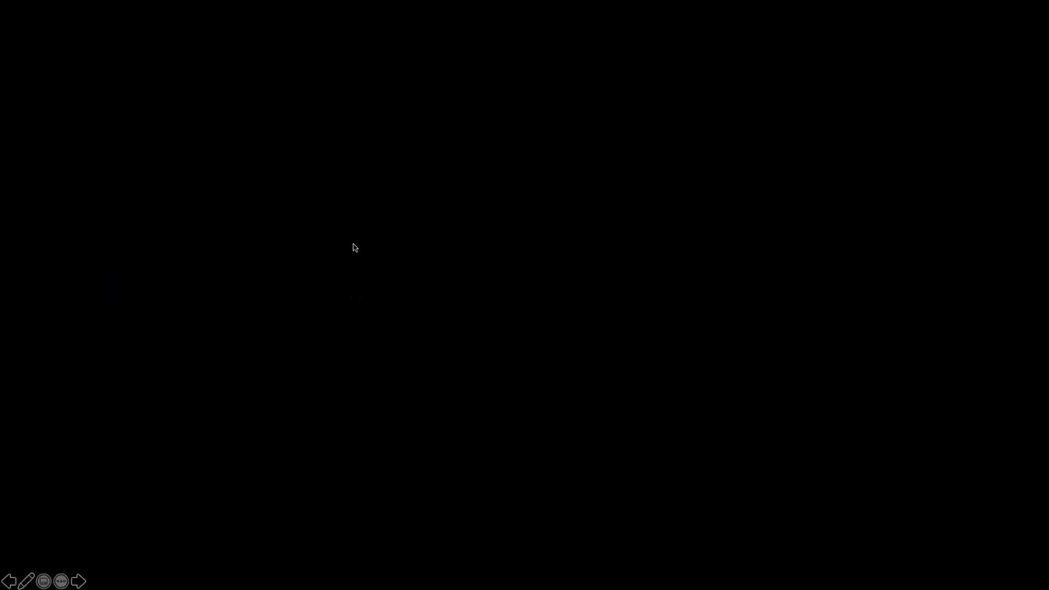